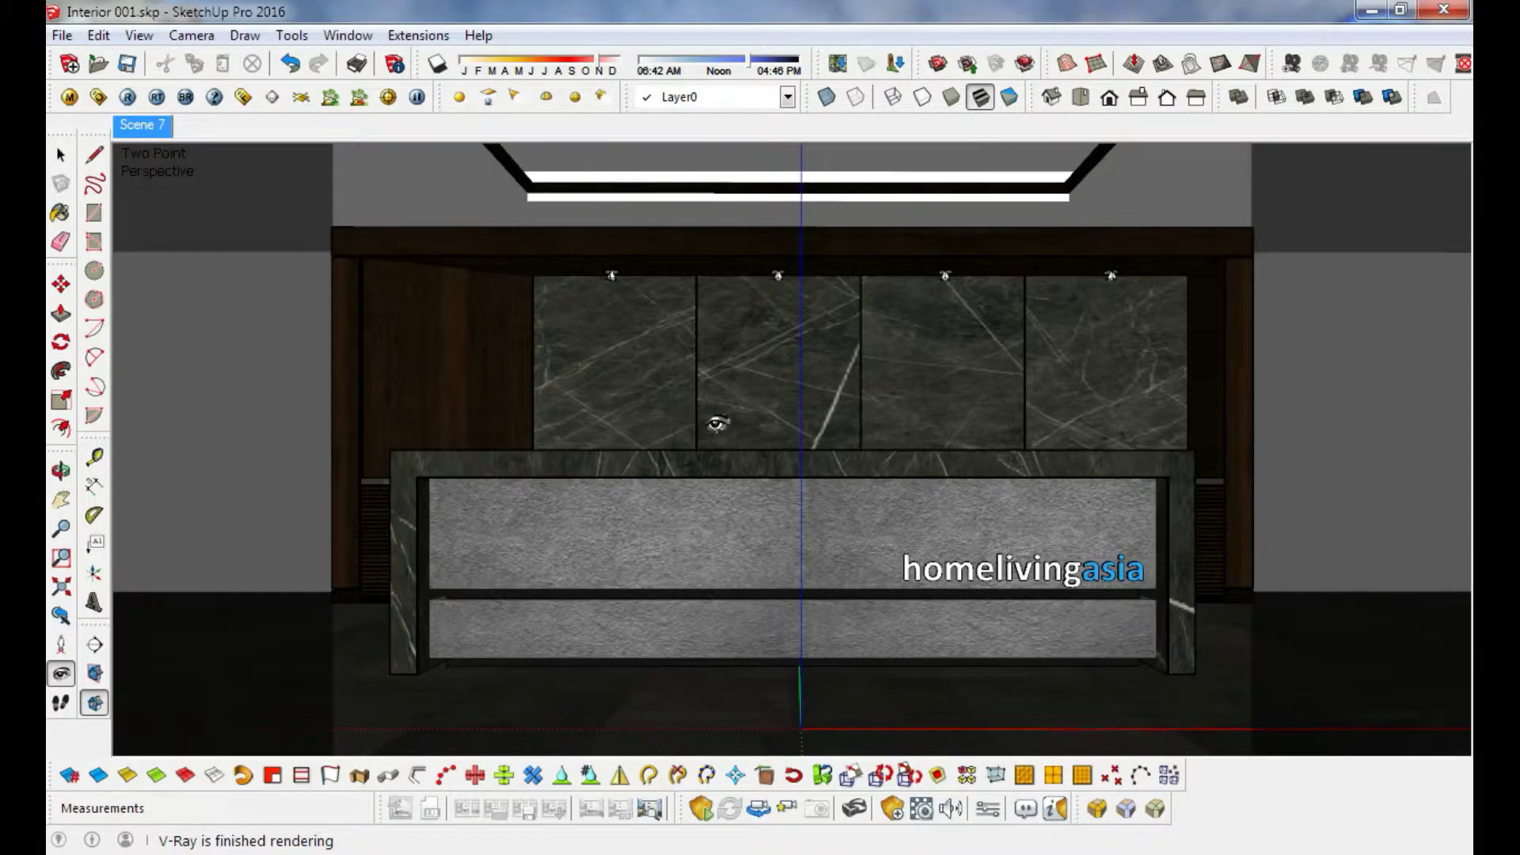
# Orbit around the counter box from several sides, then return to the Scene 7 view.
pyautogui.moveTo(735, 428)
pyautogui.mouseDown(button='middle')
pyautogui.moveTo(973, 477)
pyautogui.moveTo(1216, 487)
pyautogui.mouseUp(button='middle')
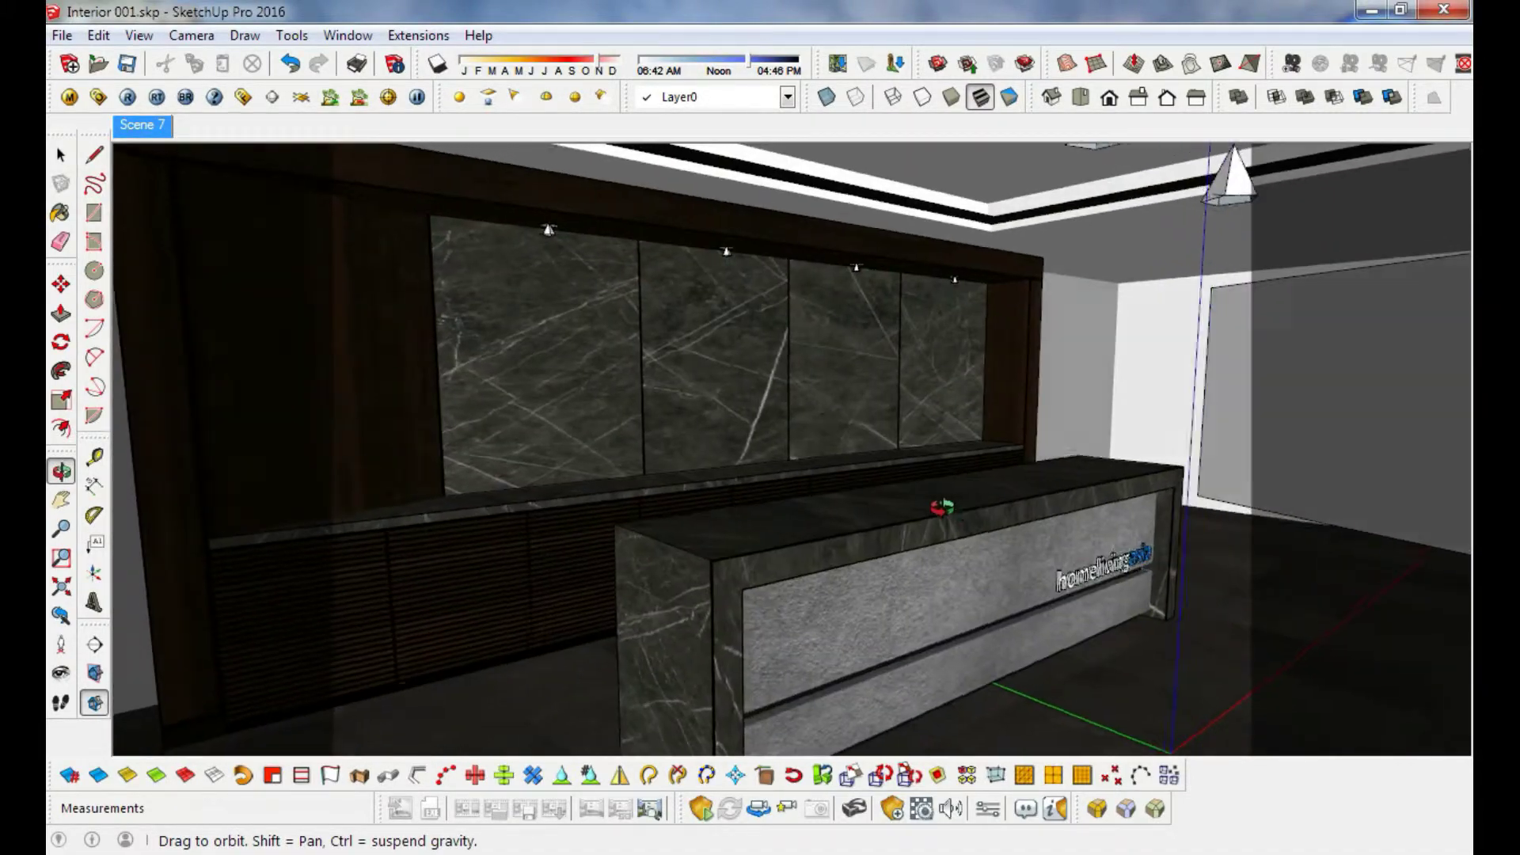
pyautogui.moveTo(1217, 487)
pyautogui.mouseDown()
pyautogui.moveTo(756, 502)
pyautogui.moveTo(766, 444)
pyautogui.mouseUp()
pyautogui.moveTo(767, 444)
pyautogui.mouseDown(button='middle')
pyautogui.moveTo(812, 492)
pyautogui.moveTo(1227, 531)
pyautogui.moveTo(706, 552)
pyautogui.moveTo(848, 533)
pyautogui.moveTo(489, 530)
pyautogui.moveTo(898, 535)
pyautogui.moveTo(1092, 516)
pyautogui.moveTo(974, 519)
pyautogui.mouseUp(button='middle')
pyautogui.press('space')
pyautogui.click(1007, 643)
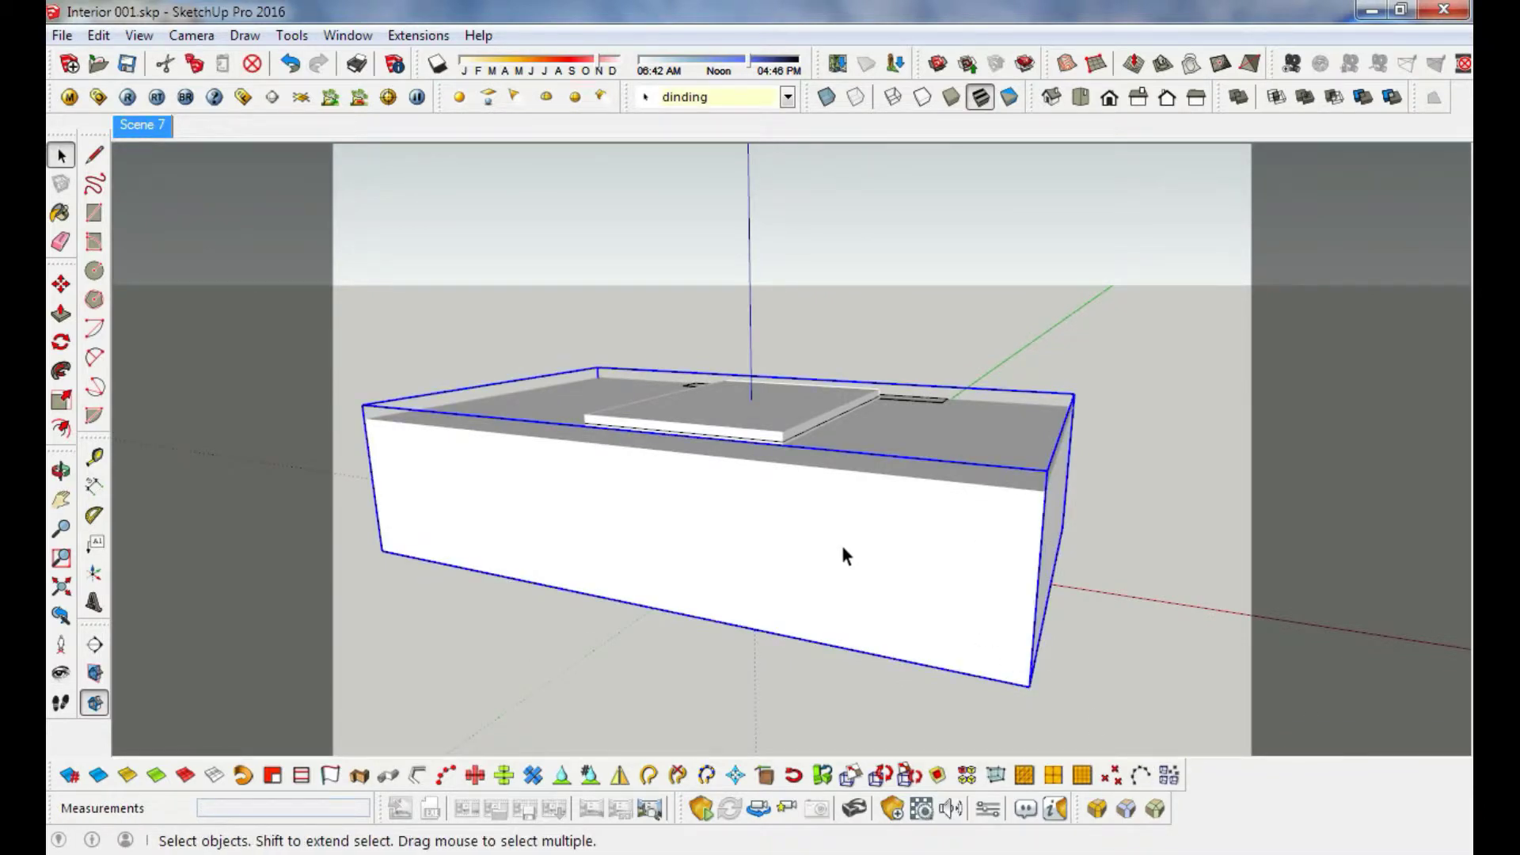
pyautogui.scroll(-5, 820, 545)
pyautogui.moveTo(820, 544)
pyautogui.mouseDown(button='middle')
pyautogui.moveTo(734, 497)
pyautogui.moveTo(1187, 497)
pyautogui.mouseUp(button='middle')
pyautogui.scroll(3, 735, 497)
pyautogui.moveTo(1188, 497)
pyautogui.mouseDown()
pyautogui.moveTo(960, 526)
pyautogui.moveTo(984, 475)
pyautogui.moveTo(575, 493)
pyautogui.moveTo(742, 811)
pyautogui.moveTo(719, 597)
pyautogui.mouseUp()
pyautogui.press('space')
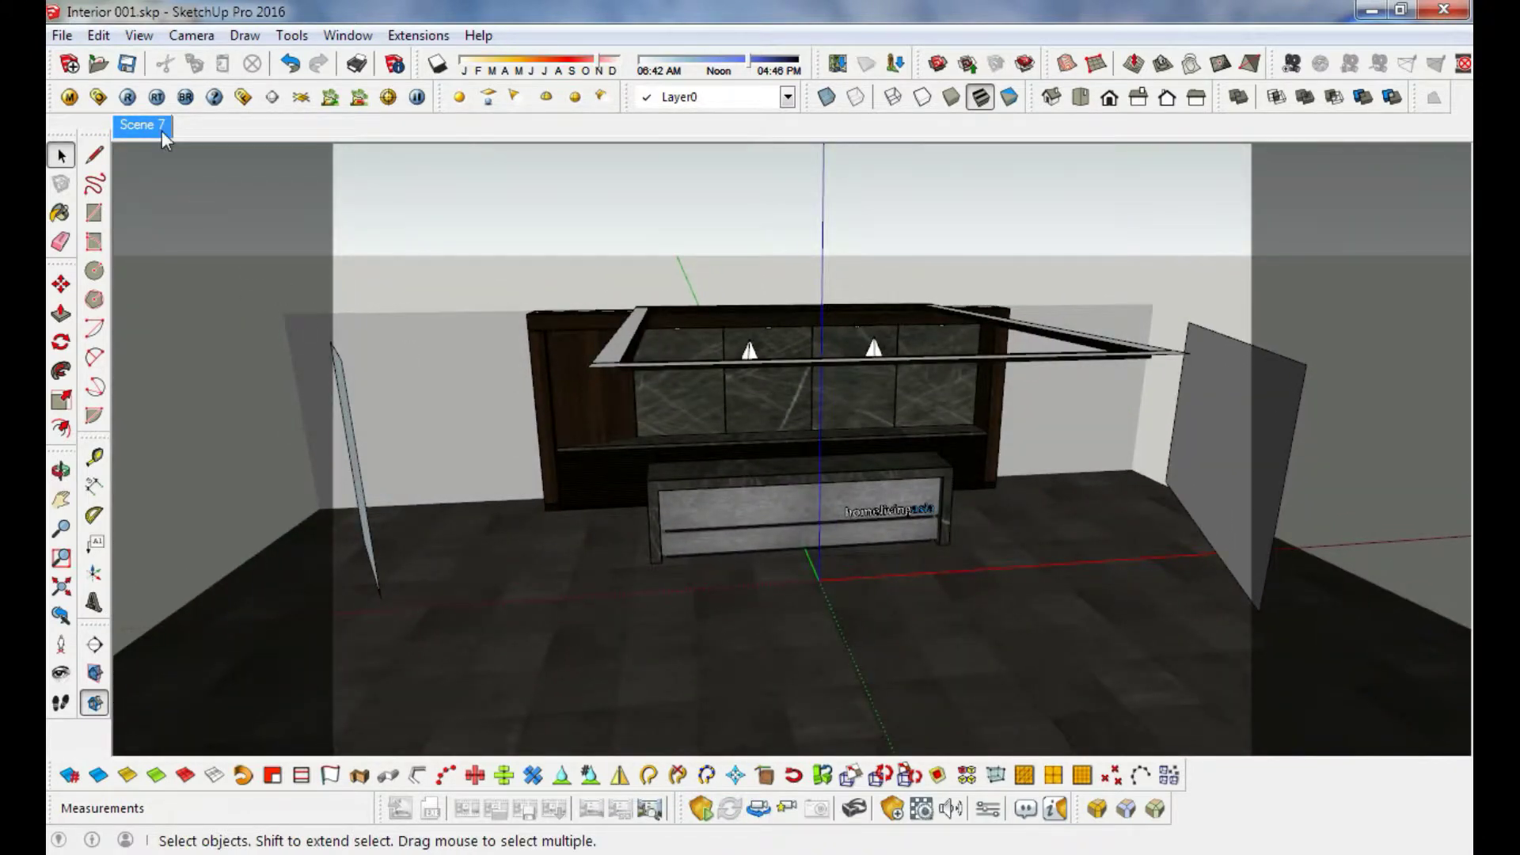
pyautogui.click(161, 131)
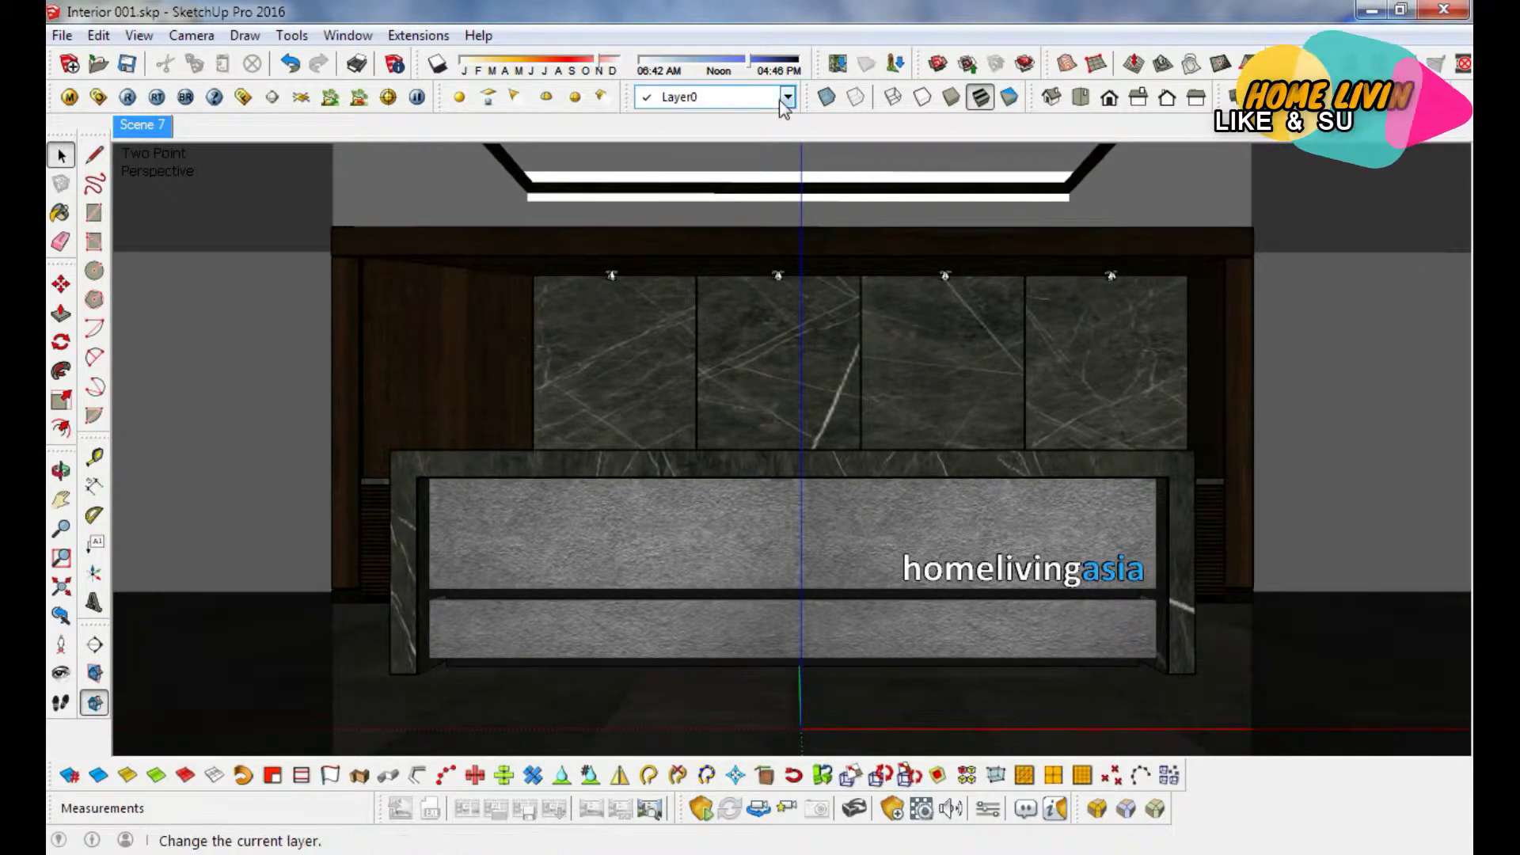
# Open the V-Ray Options Editor and browse the Global switches and System settings.
pyautogui.click(98, 96)
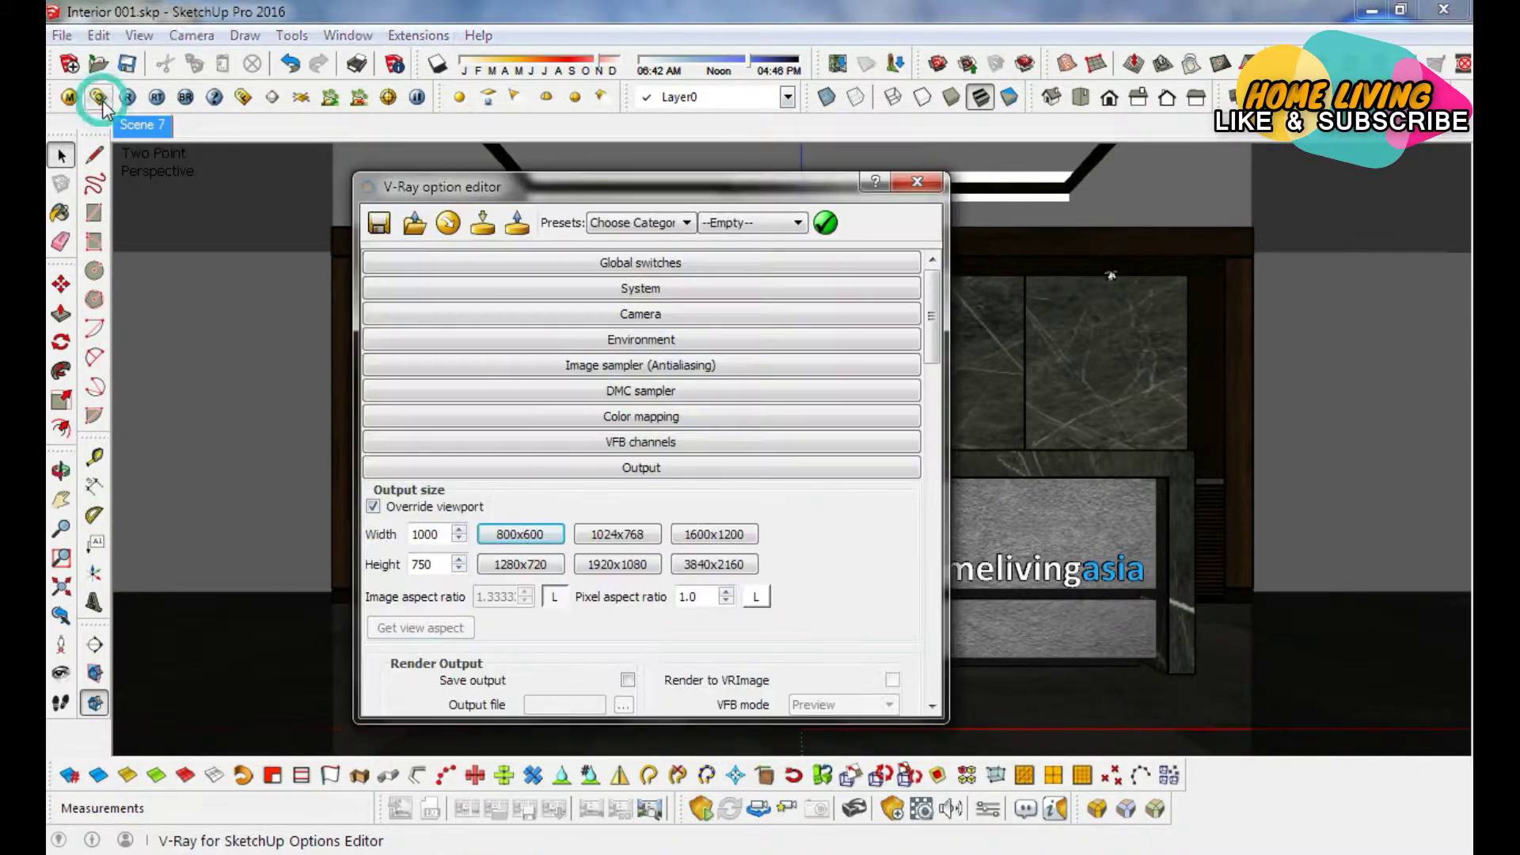
pyautogui.click(695, 263)
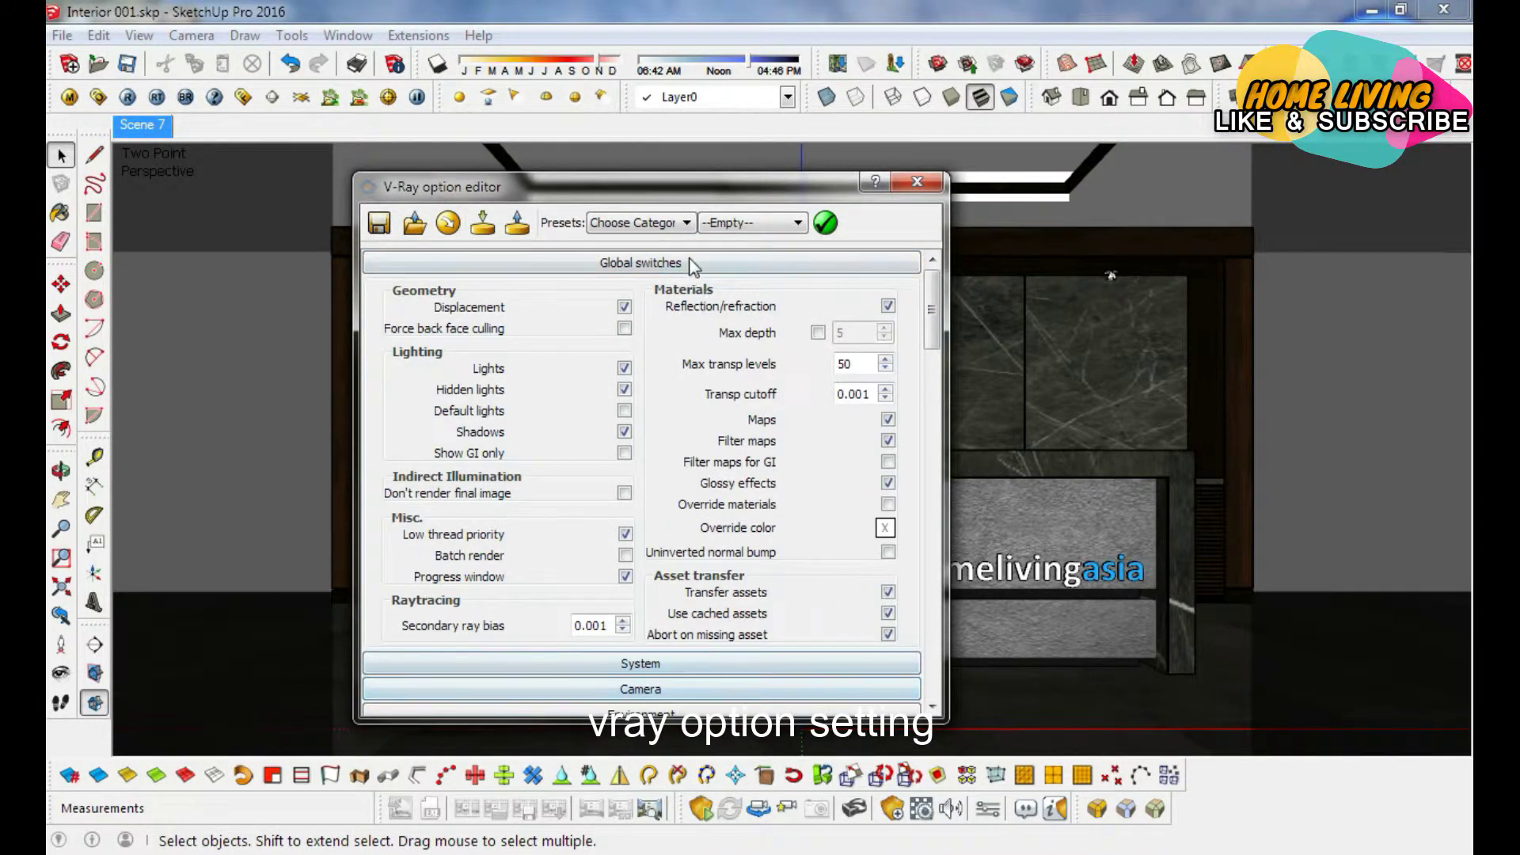
pyautogui.click(839, 263)
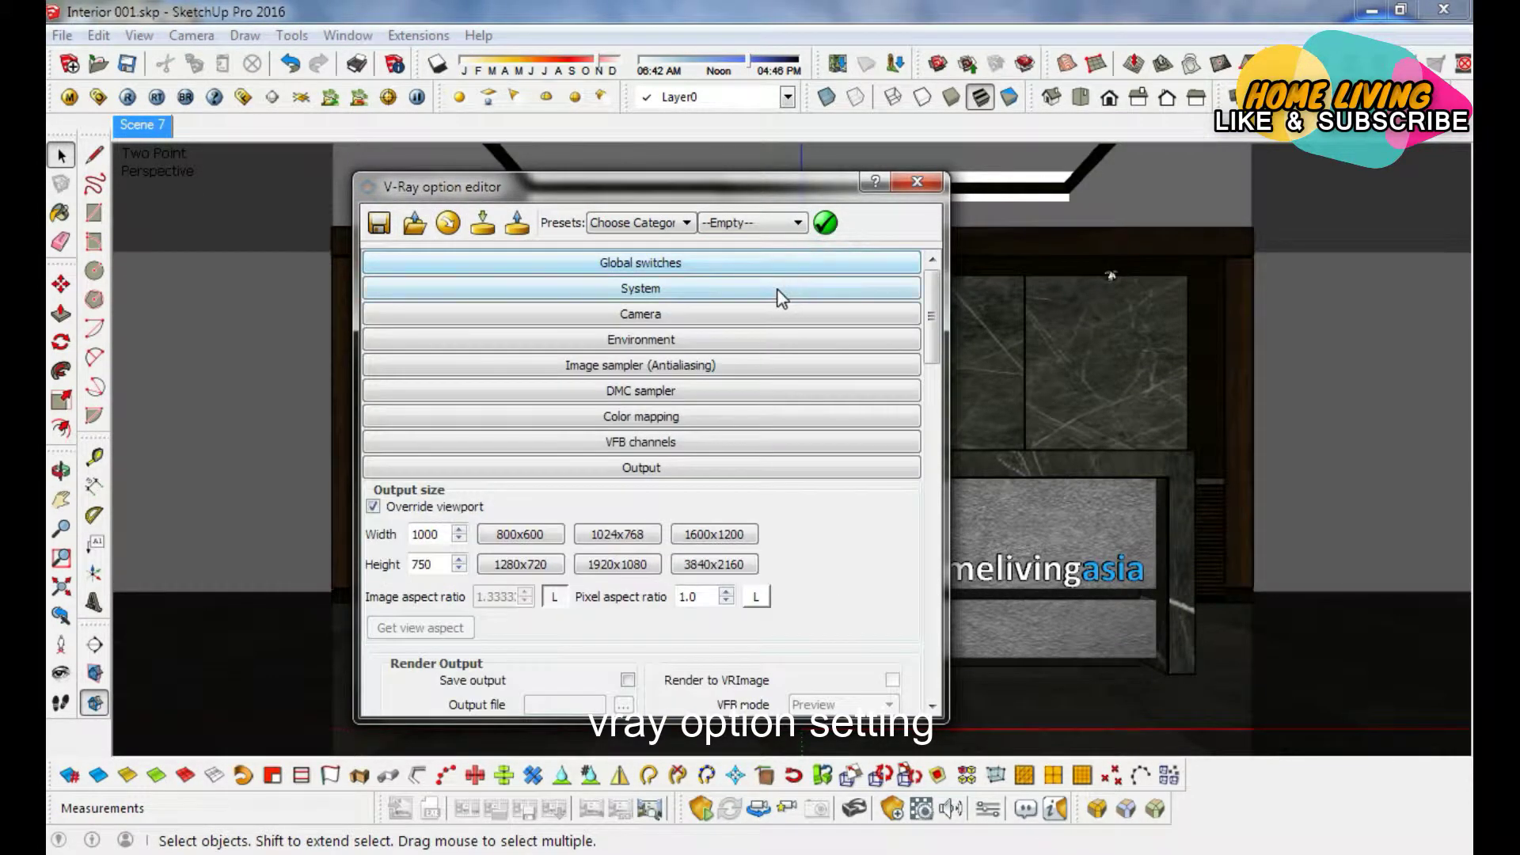
pyautogui.click(777, 289)
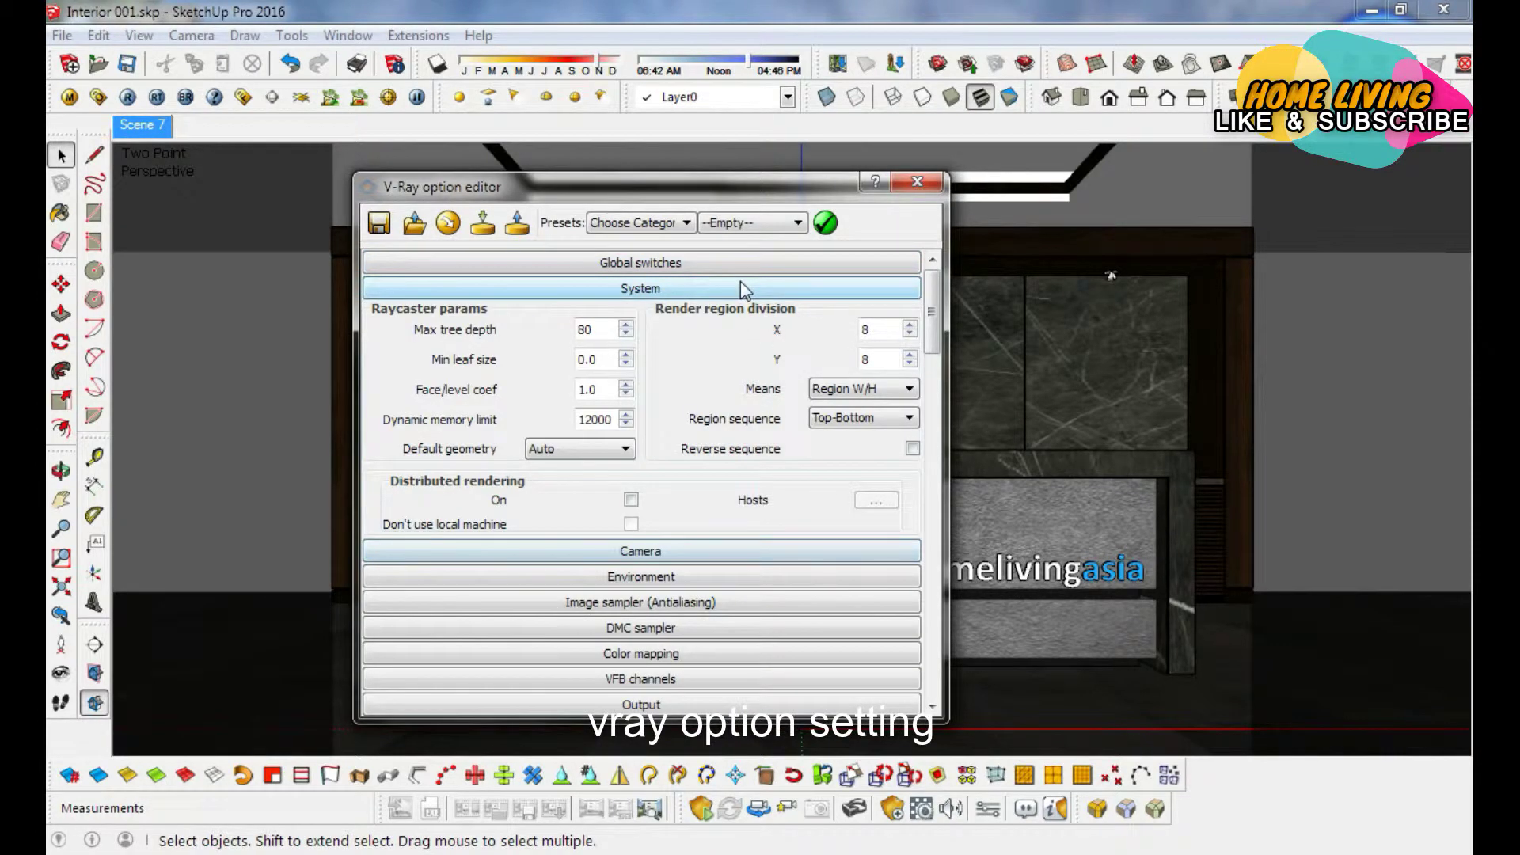
pyautogui.click(740, 286)
# Check the Camera settings: shutter speed 30, ISO 300, F-number 8.
pyautogui.click(715, 317)
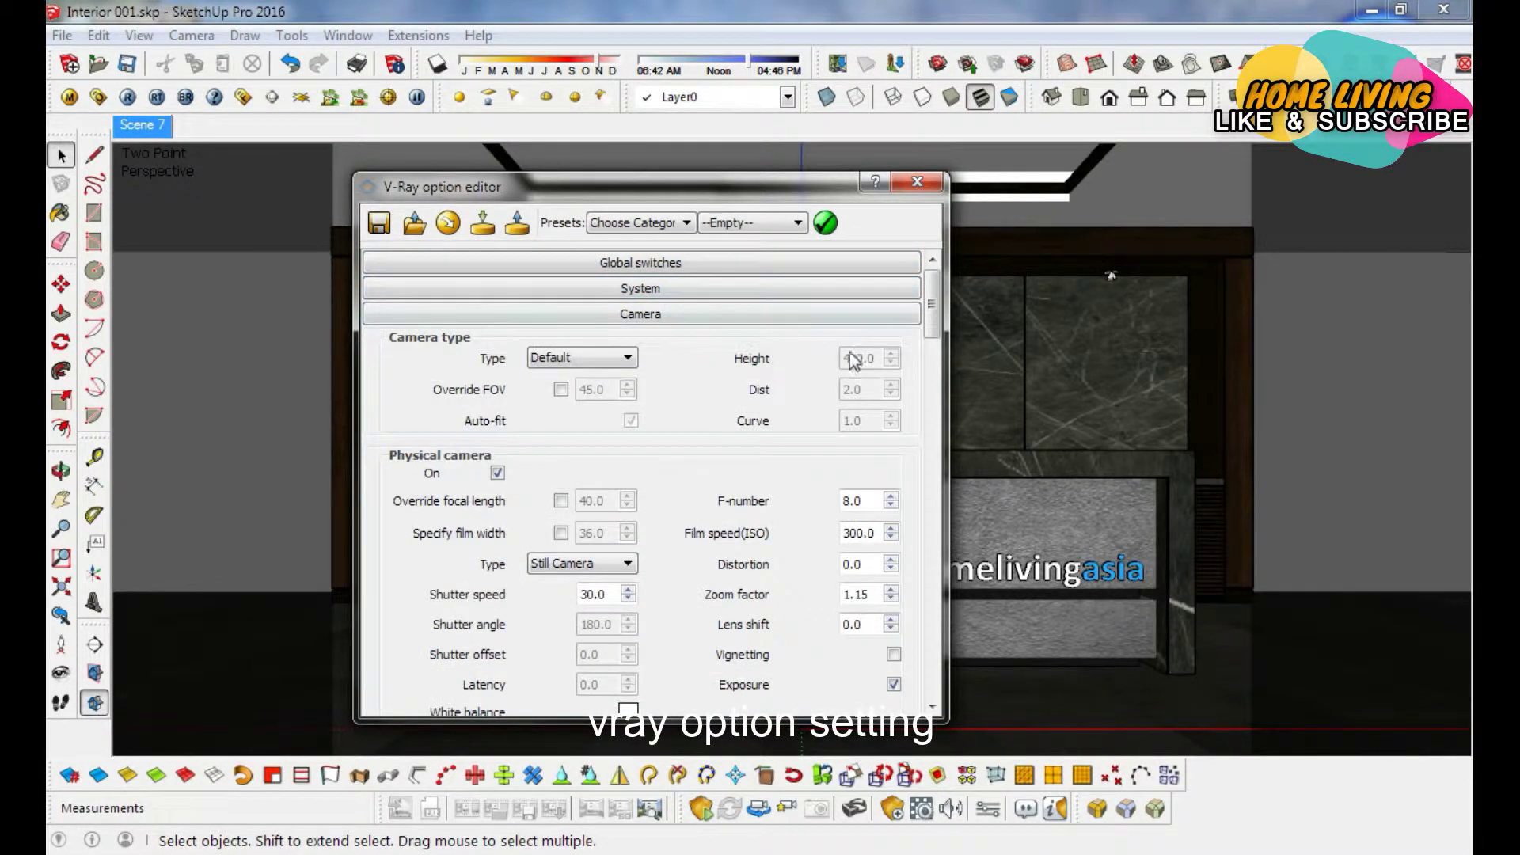
pyautogui.scroll(-3, 922, 324)
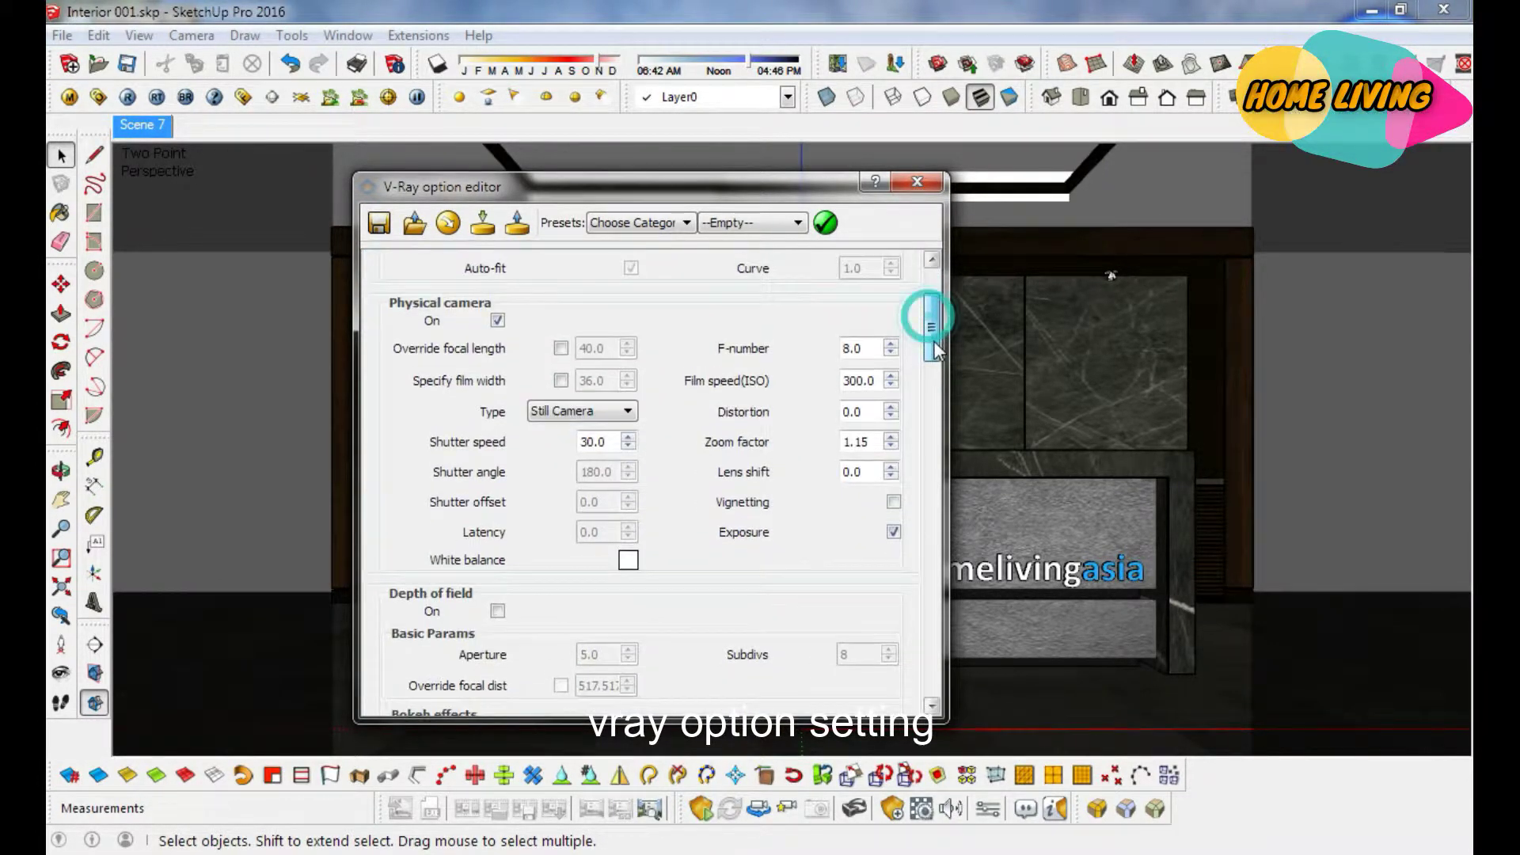
pyautogui.doubleClick(600, 428)
pyautogui.doubleClick(868, 367)
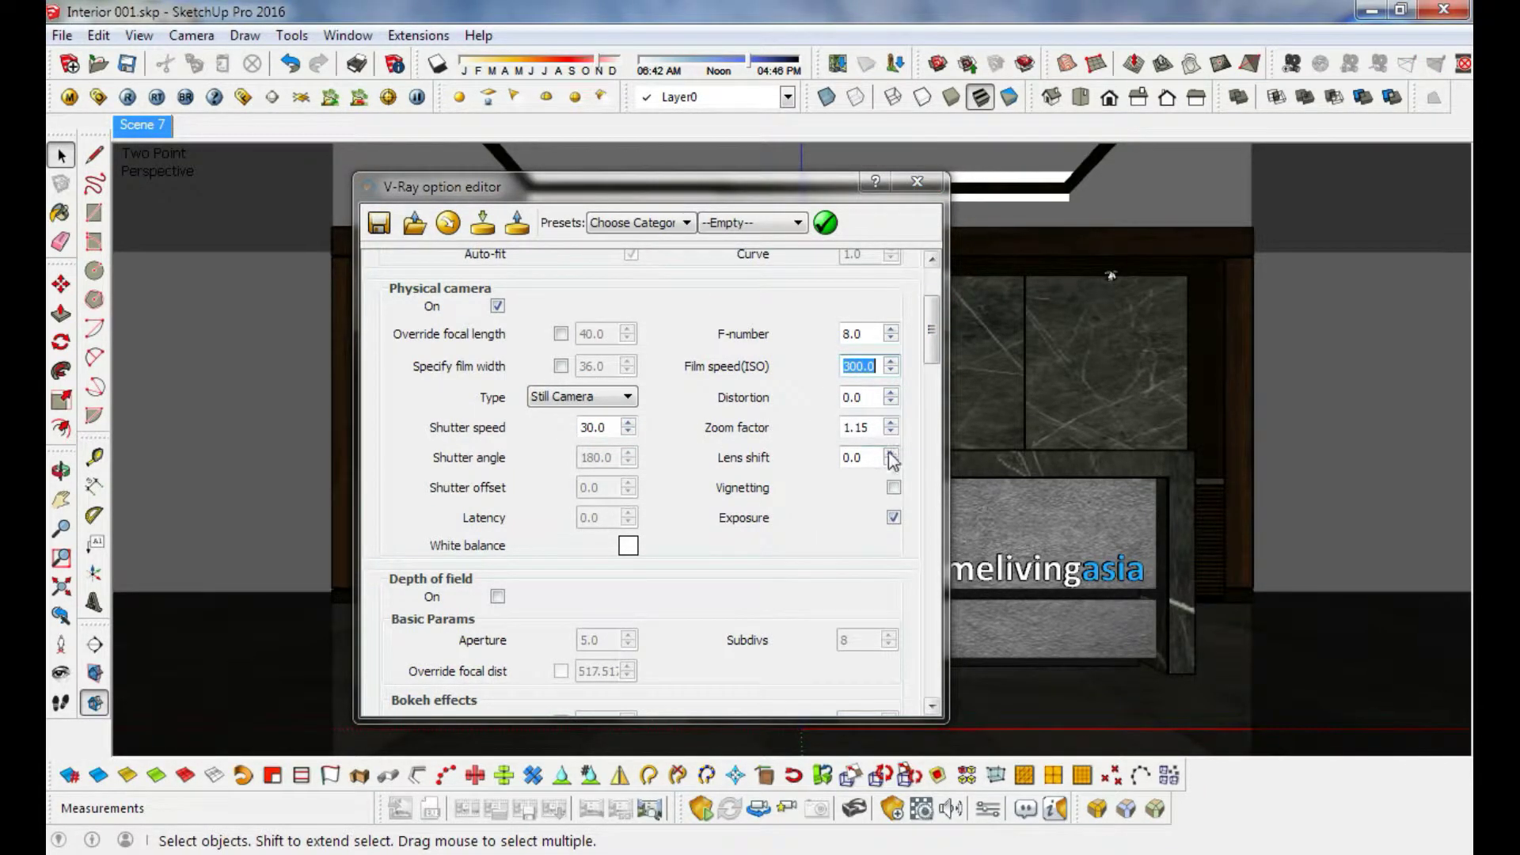
pyautogui.doubleClick(851, 335)
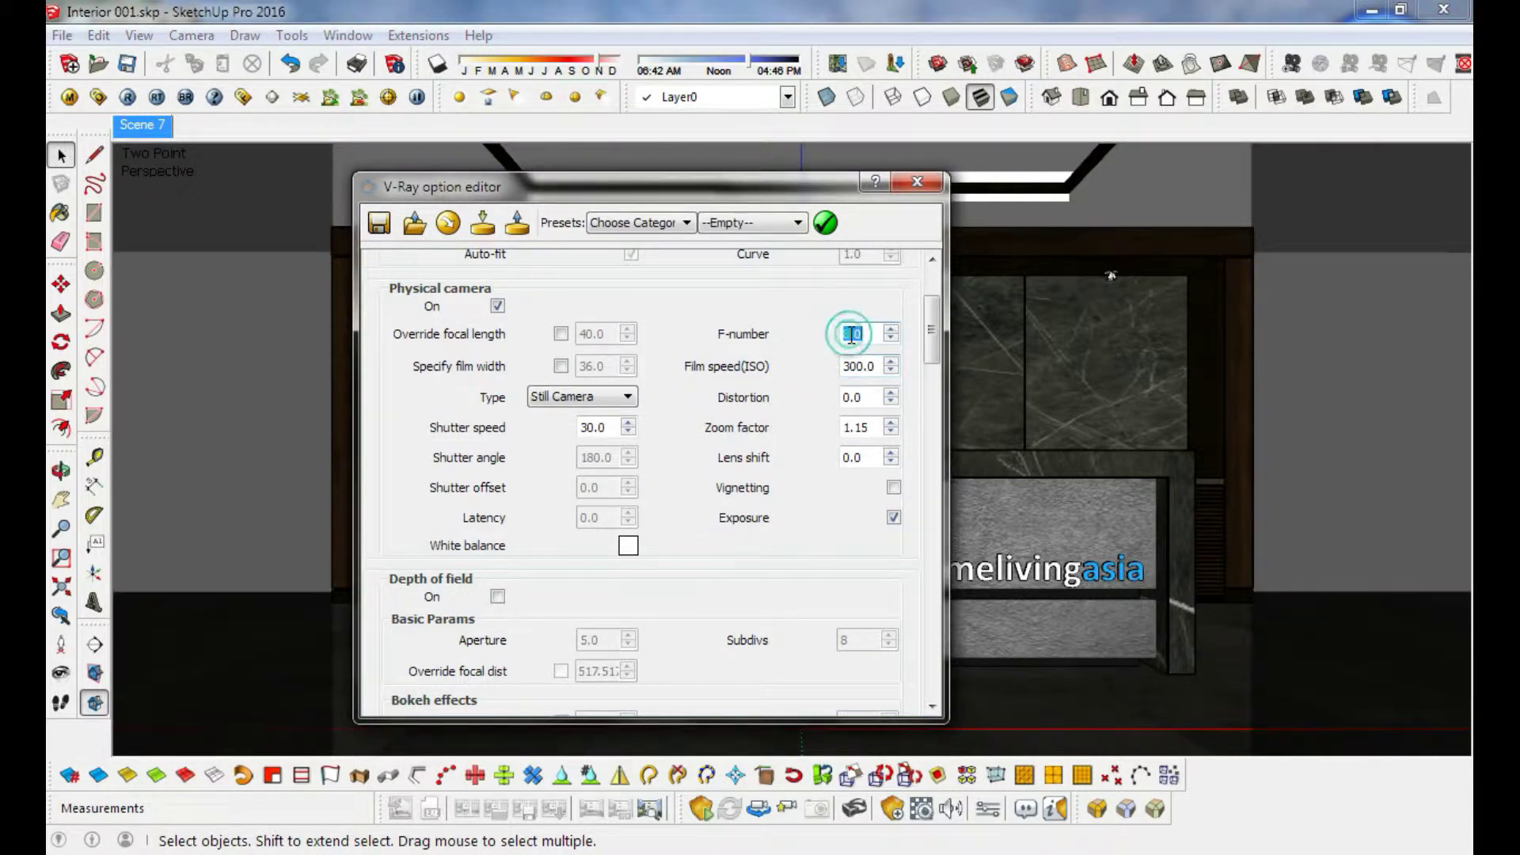
pyautogui.moveTo(934, 329); pyautogui.dragTo(933, 315)
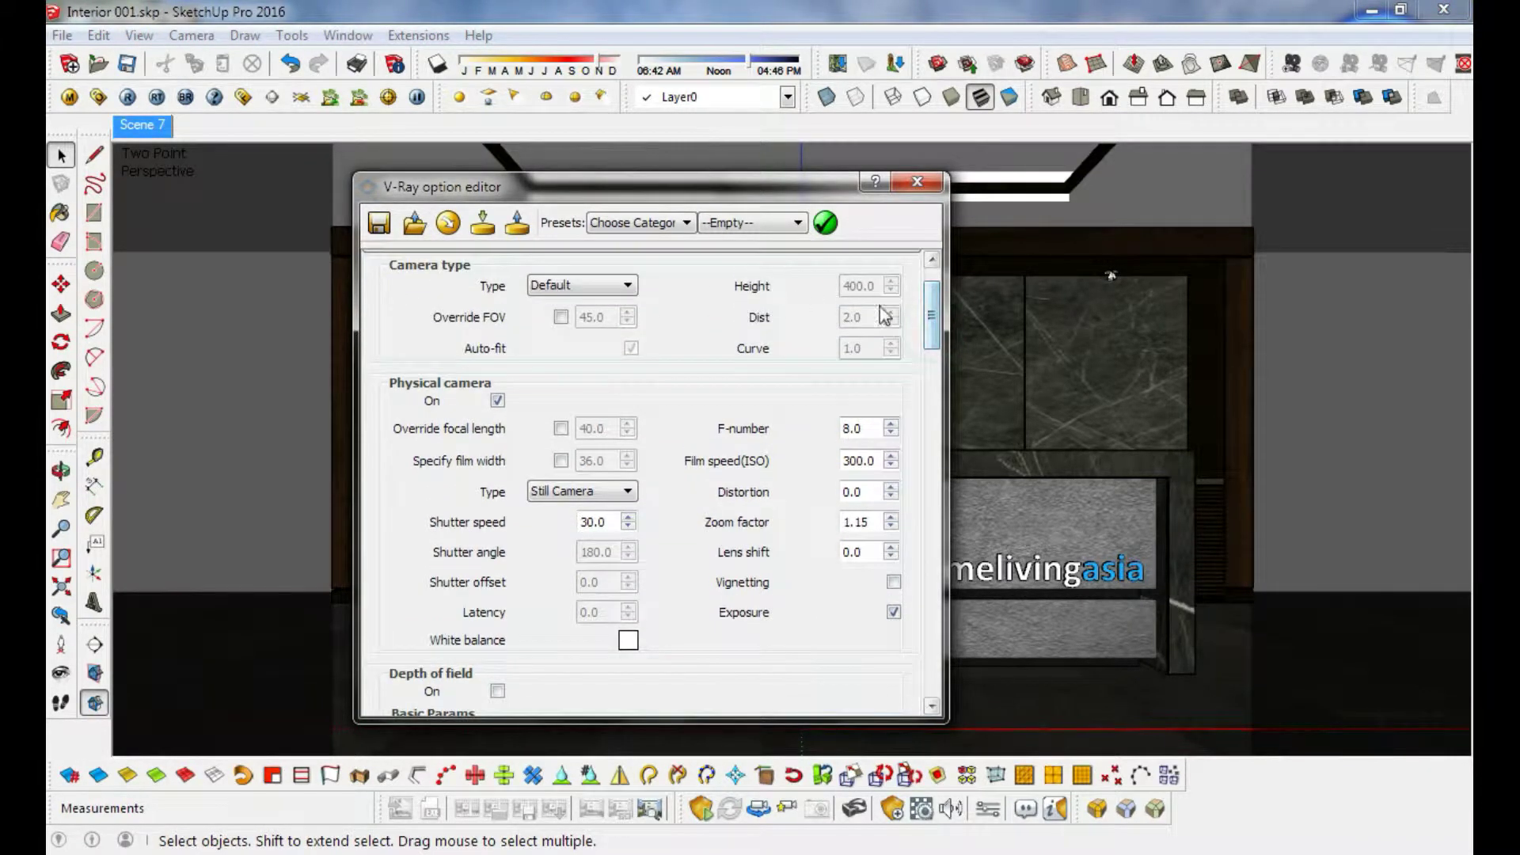
# Browse the Environment and Image sampler antialiasing settings, then close the V-Ray option editor.
pyautogui.click(782, 314)
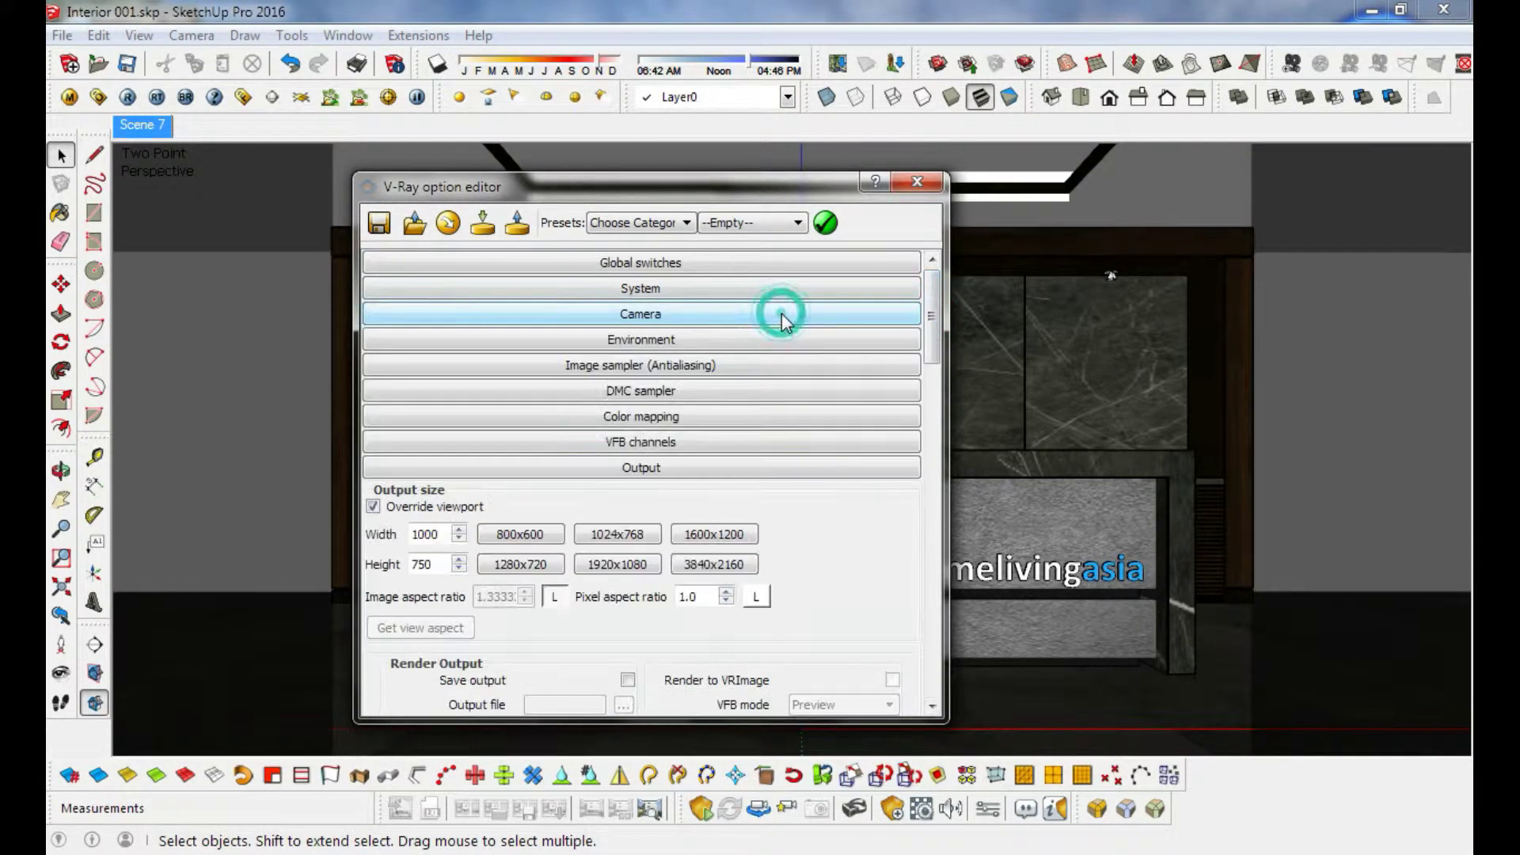
pyautogui.click(720, 340)
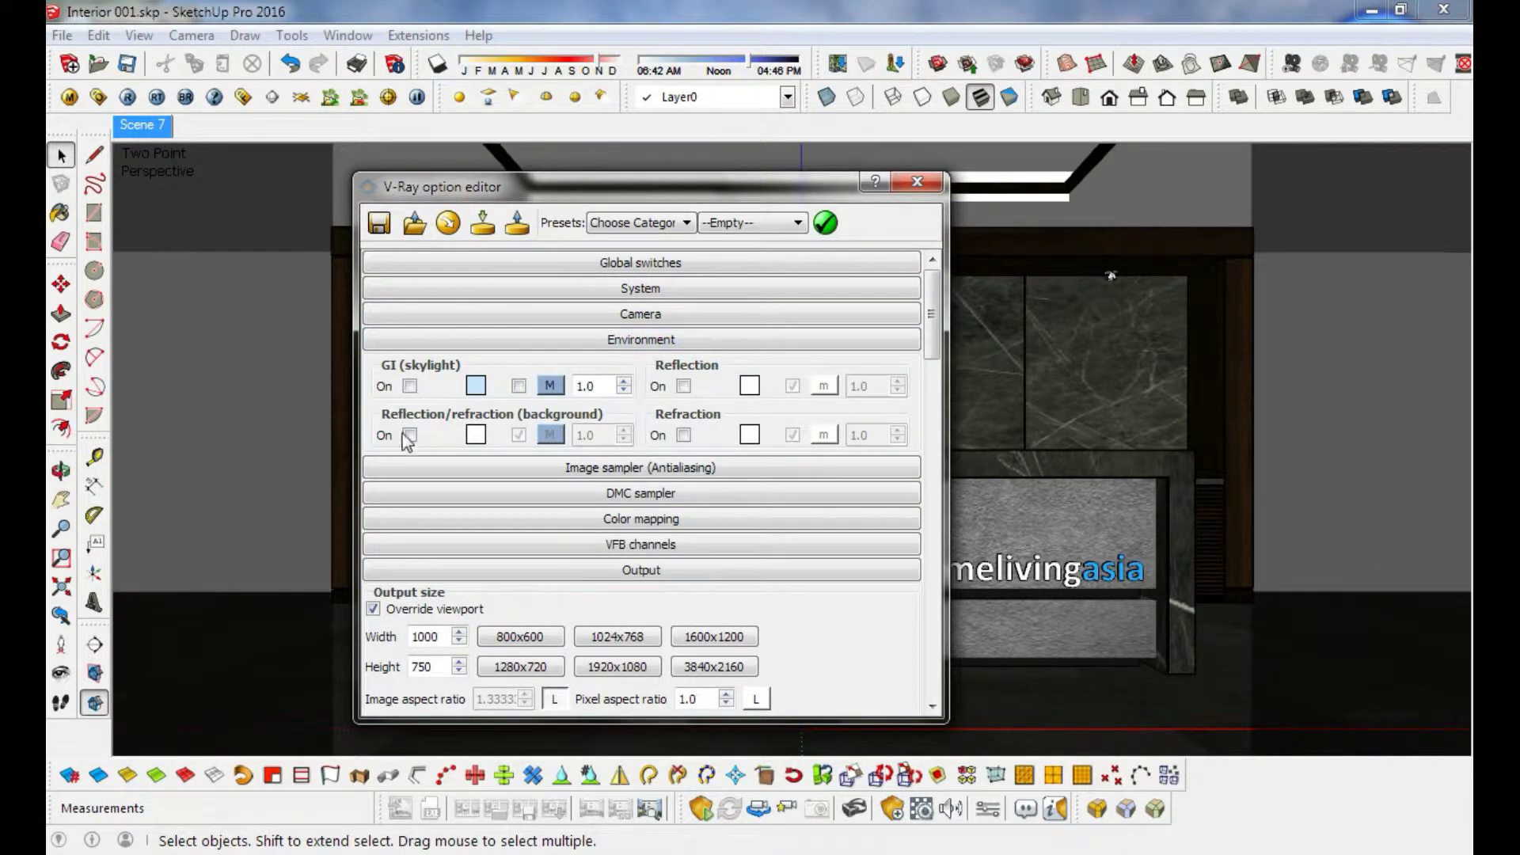
pyautogui.click(612, 347)
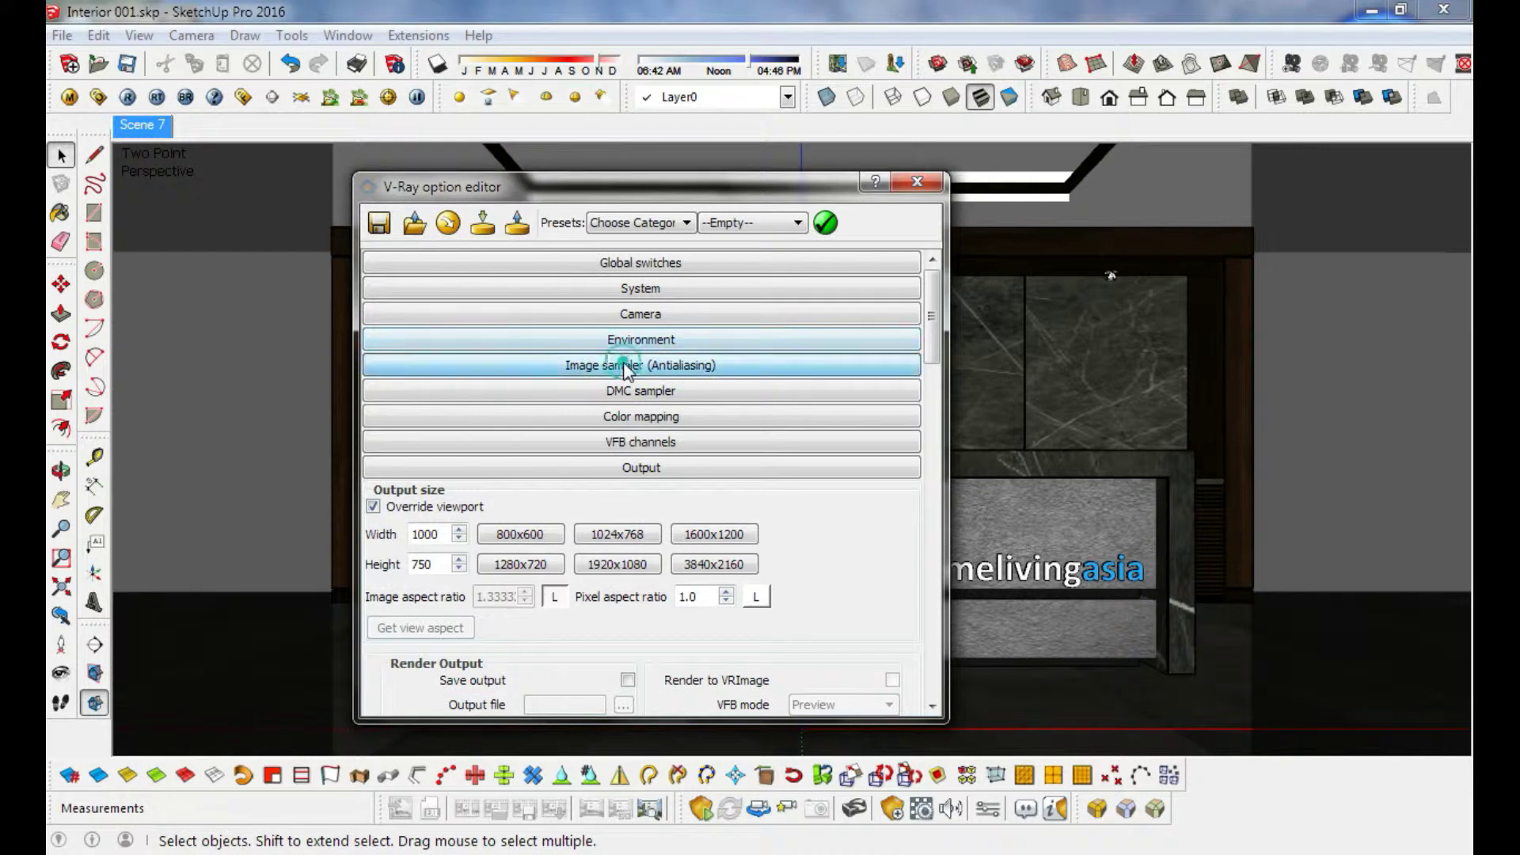
pyautogui.click(627, 366)
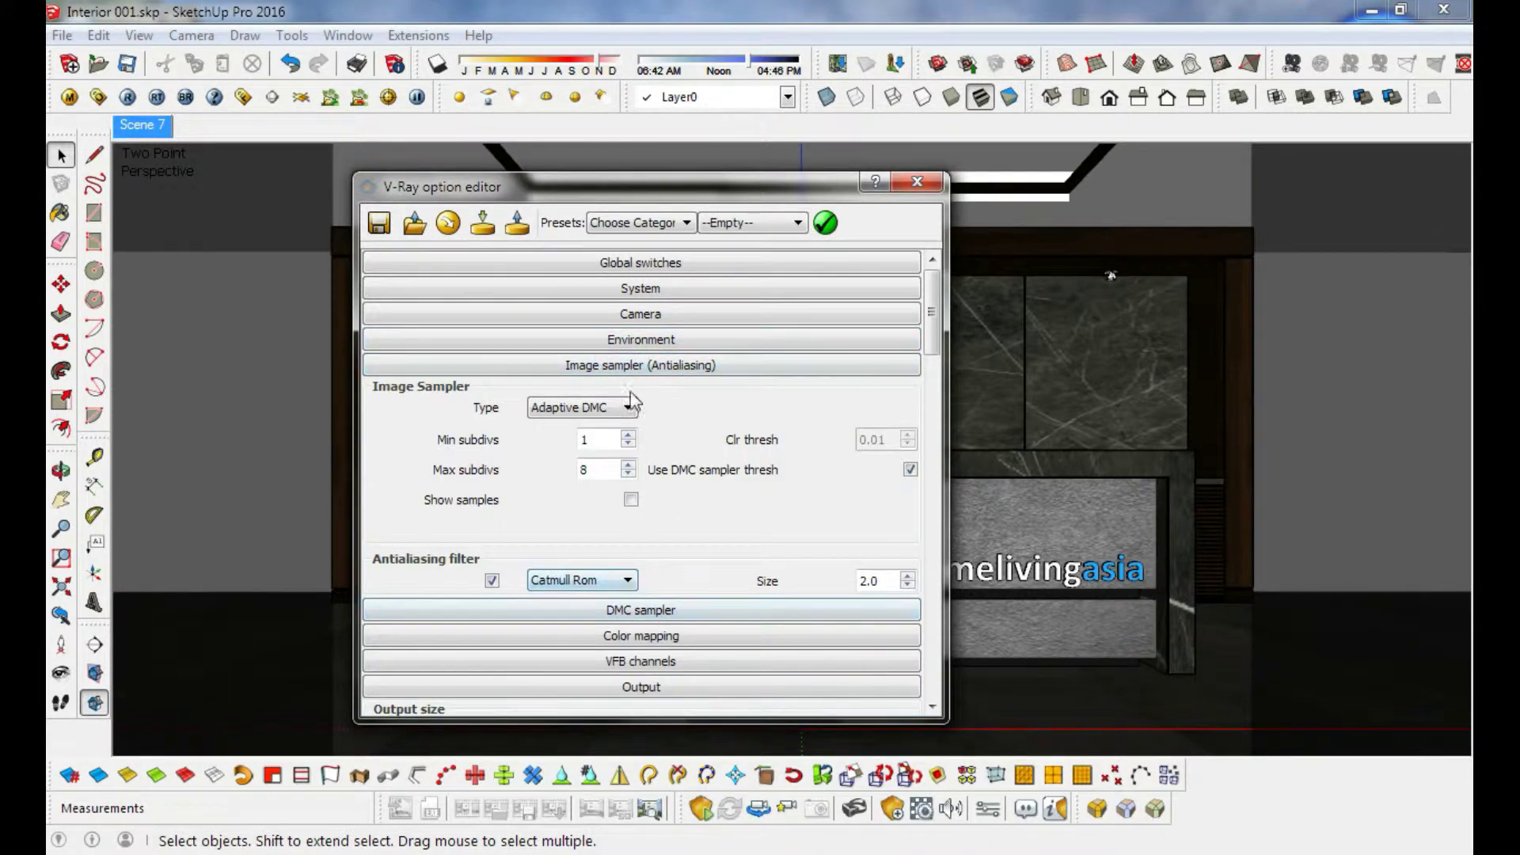
pyautogui.click(633, 364)
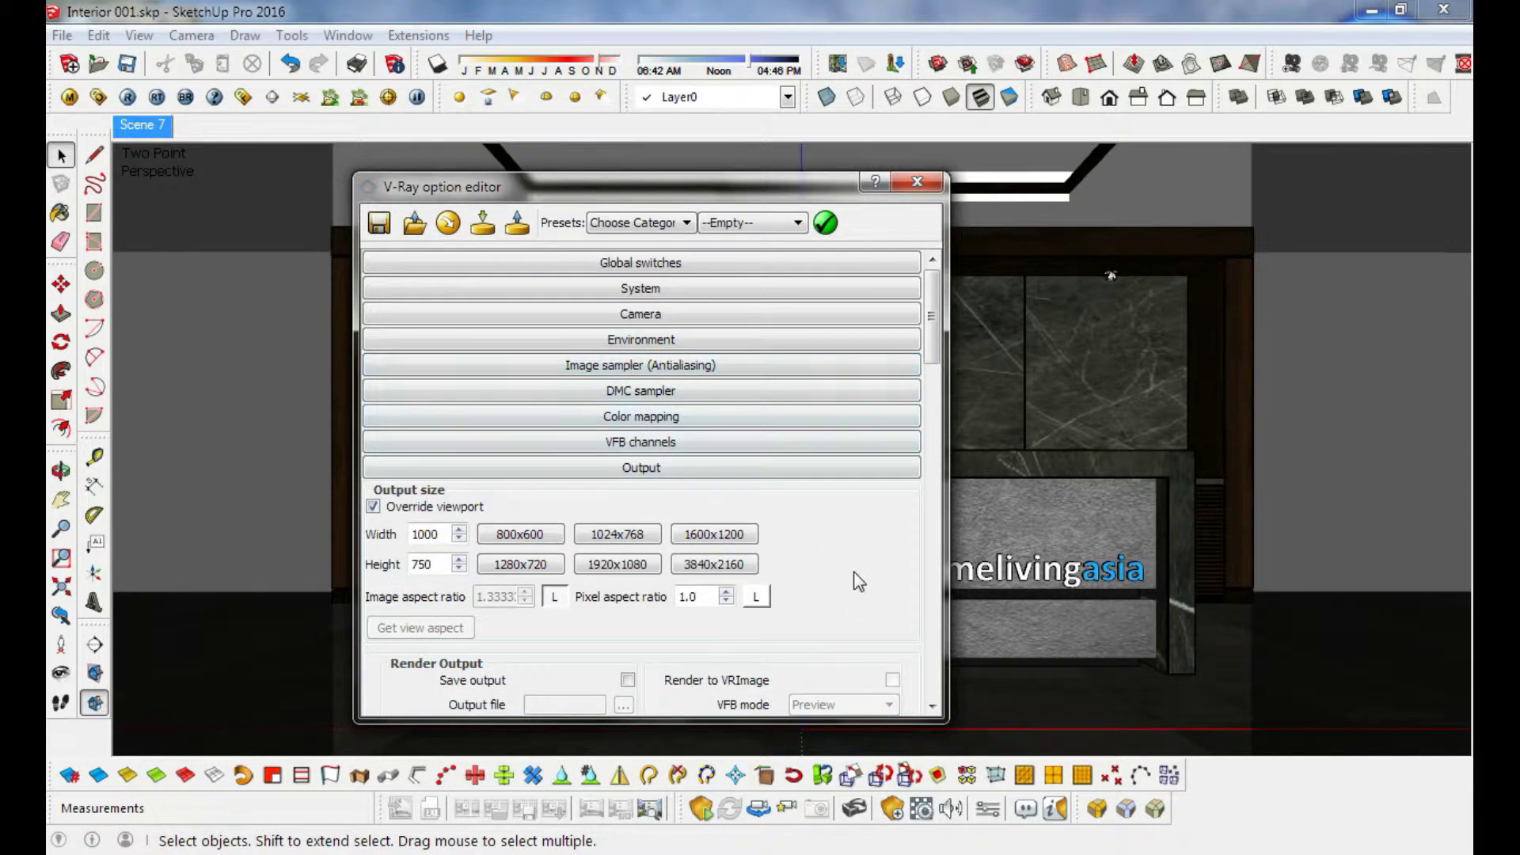
pyautogui.moveTo(934, 345)
pyautogui.mouseDown()
pyautogui.moveTo(971, 521)
pyautogui.moveTo(969, 502)
pyautogui.moveTo(977, 650)
pyautogui.moveTo(985, 449)
pyautogui.moveTo(962, 261)
pyautogui.mouseUp()
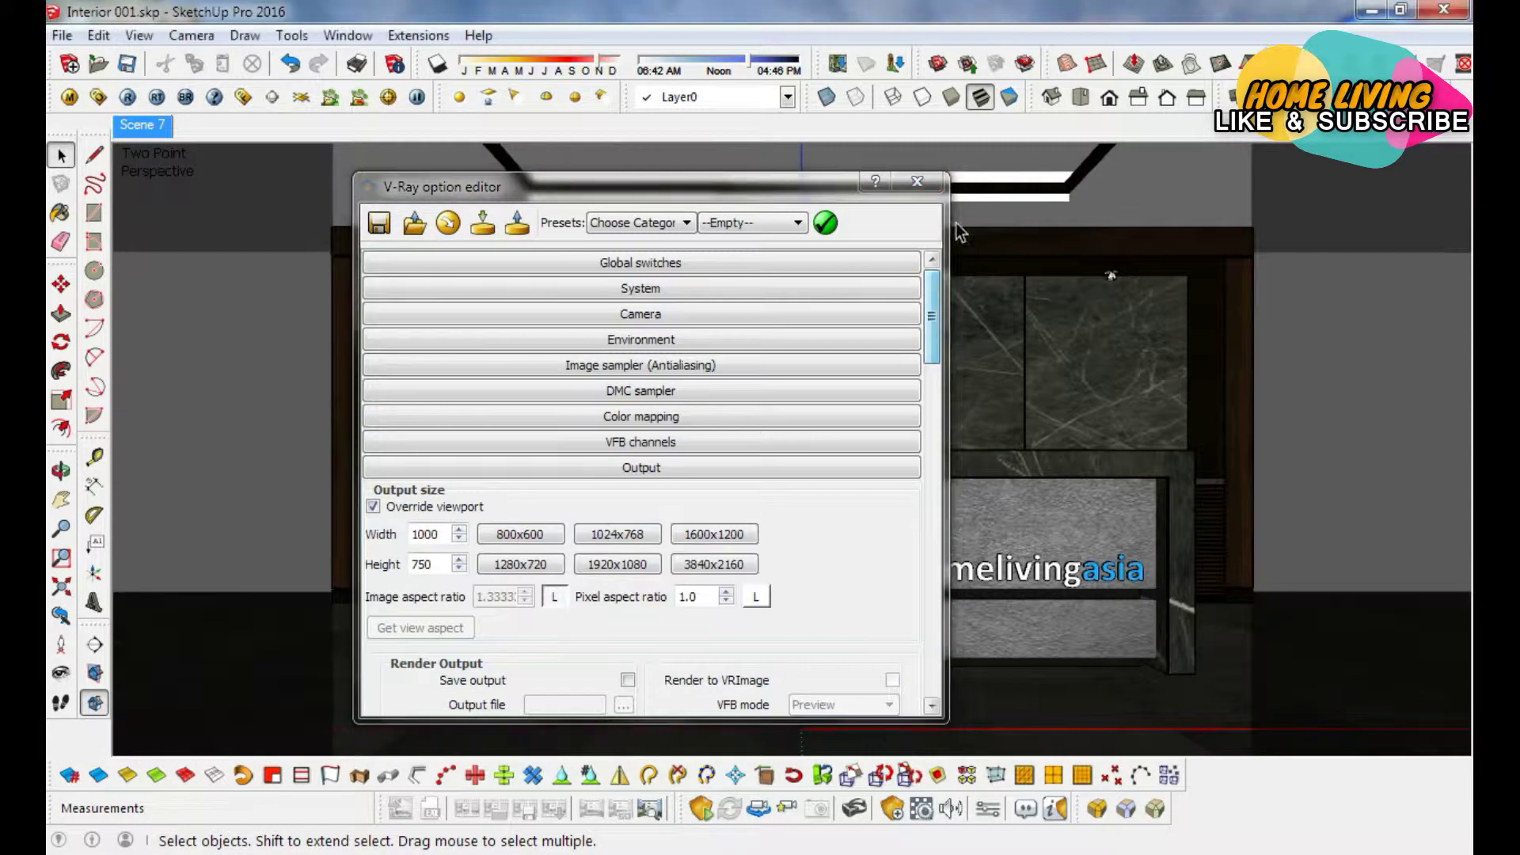
pyautogui.click(934, 181)
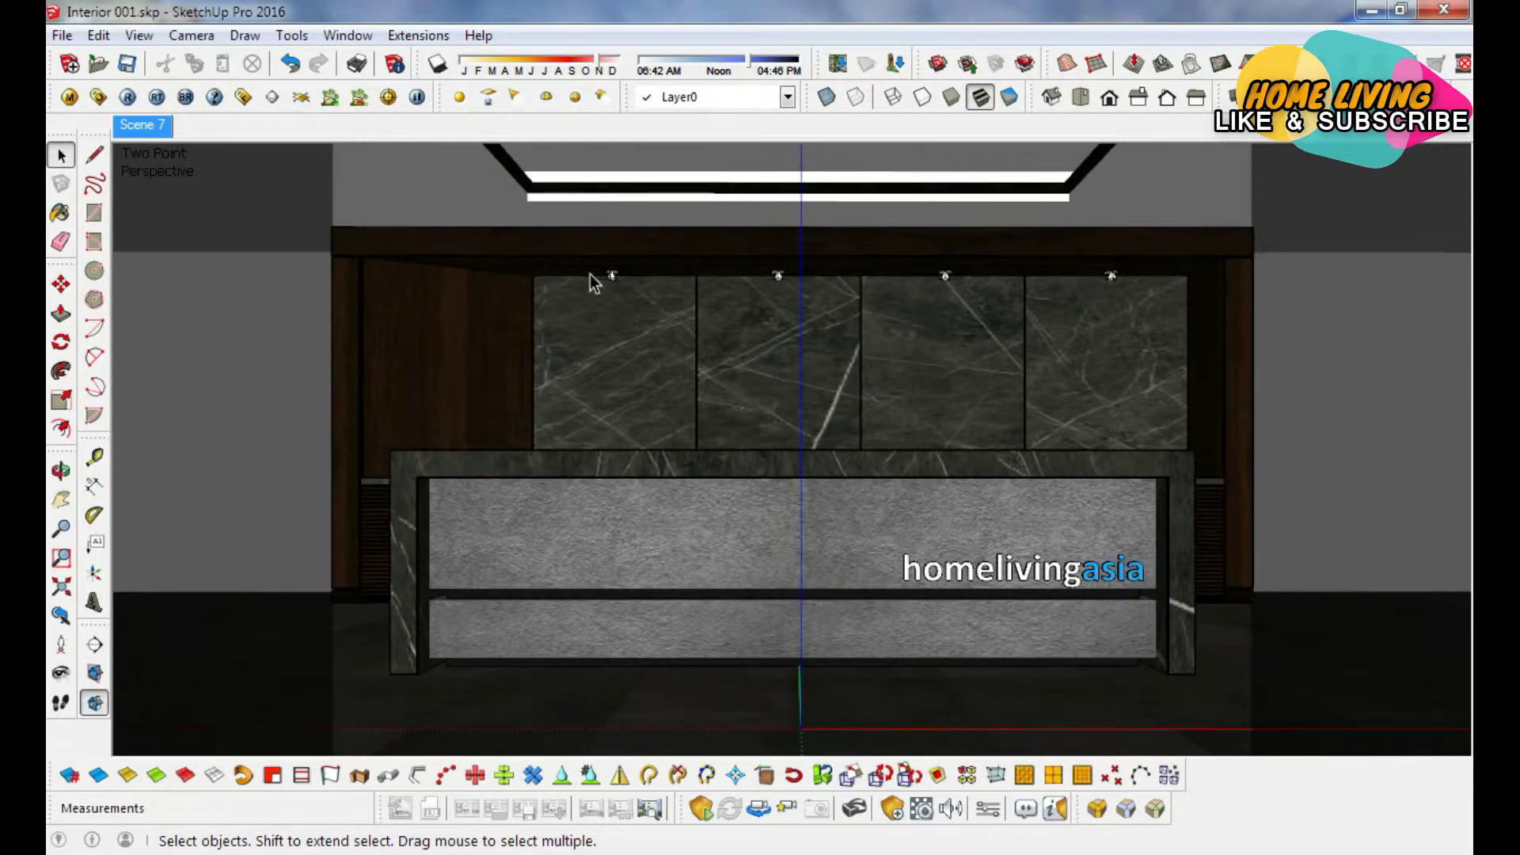
# Orbit to the marble wall and open the first spotlight component, selecting its cone.
pyautogui.scroll(3, 594, 281)
pyautogui.scroll(5, 603, 271)
pyautogui.moveTo(665, 305); pyautogui.dragTo(541, 191, button='middle')
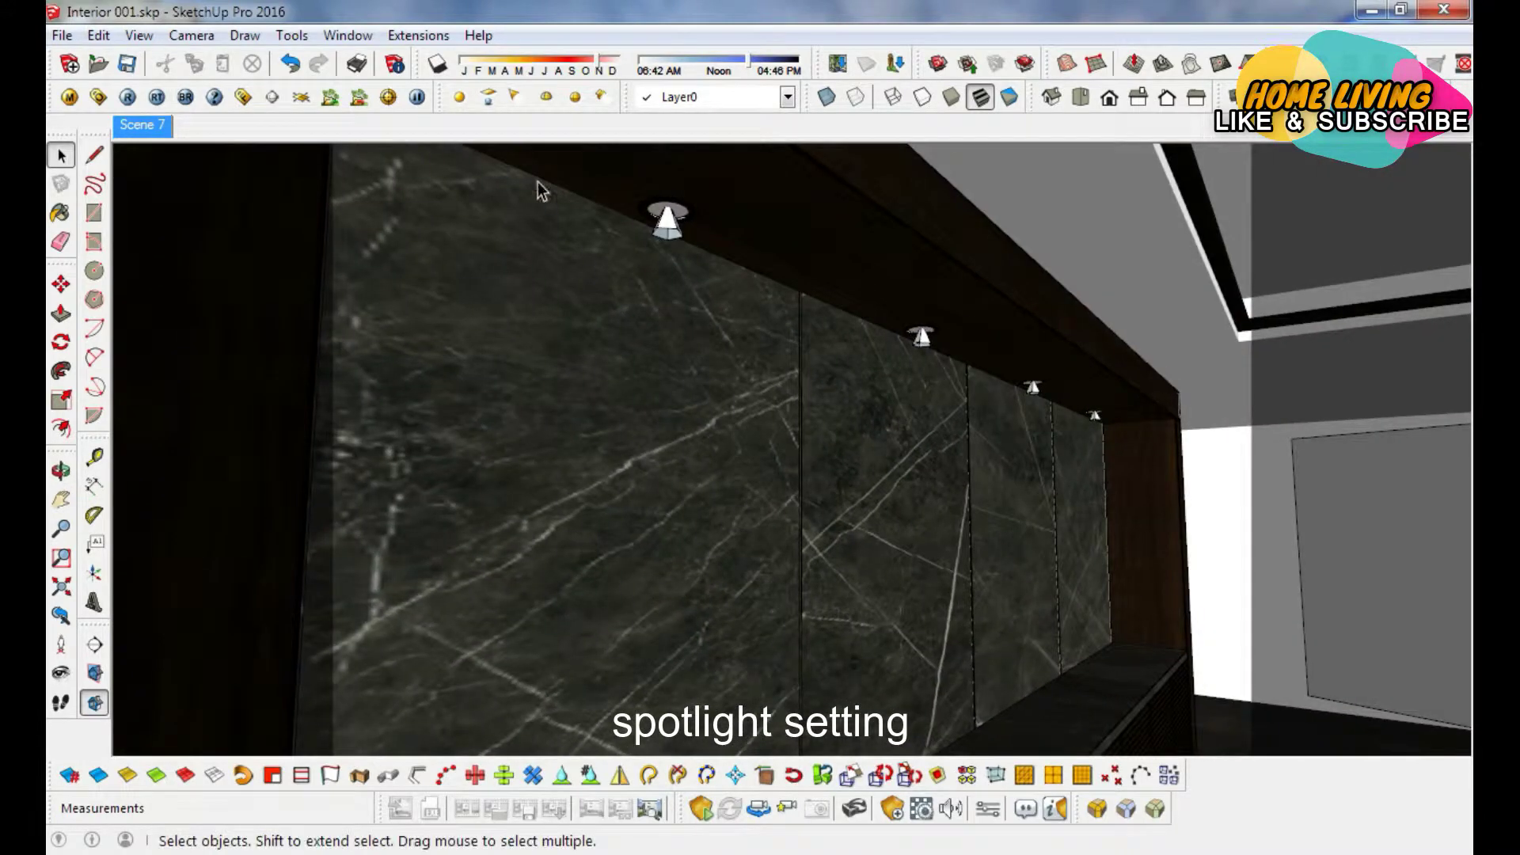
pyautogui.moveTo(647, 200); pyautogui.dragTo(672, 230, button='middle')
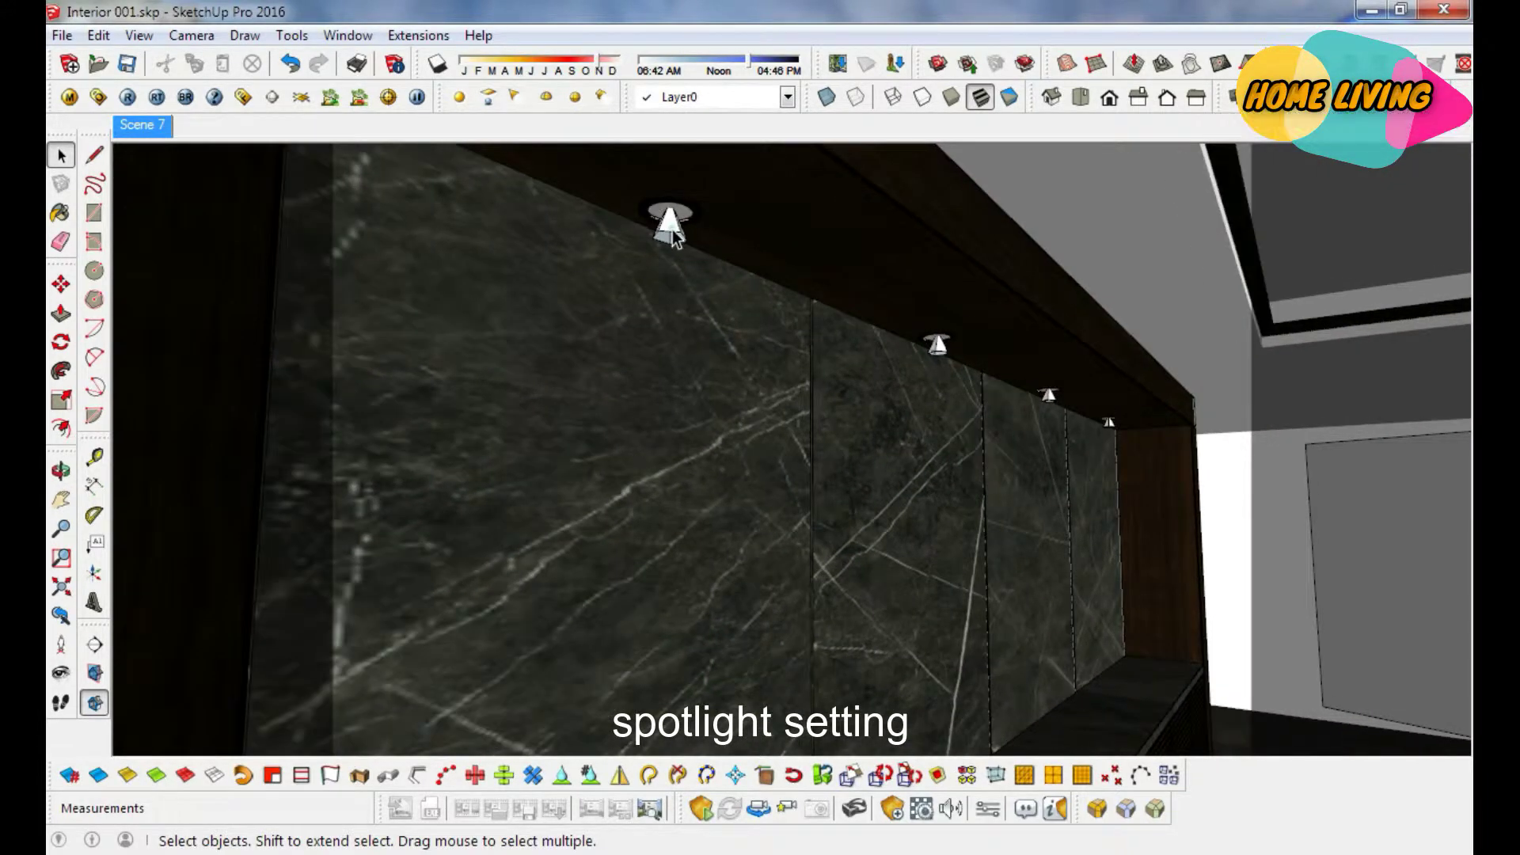
pyautogui.click(672, 229)
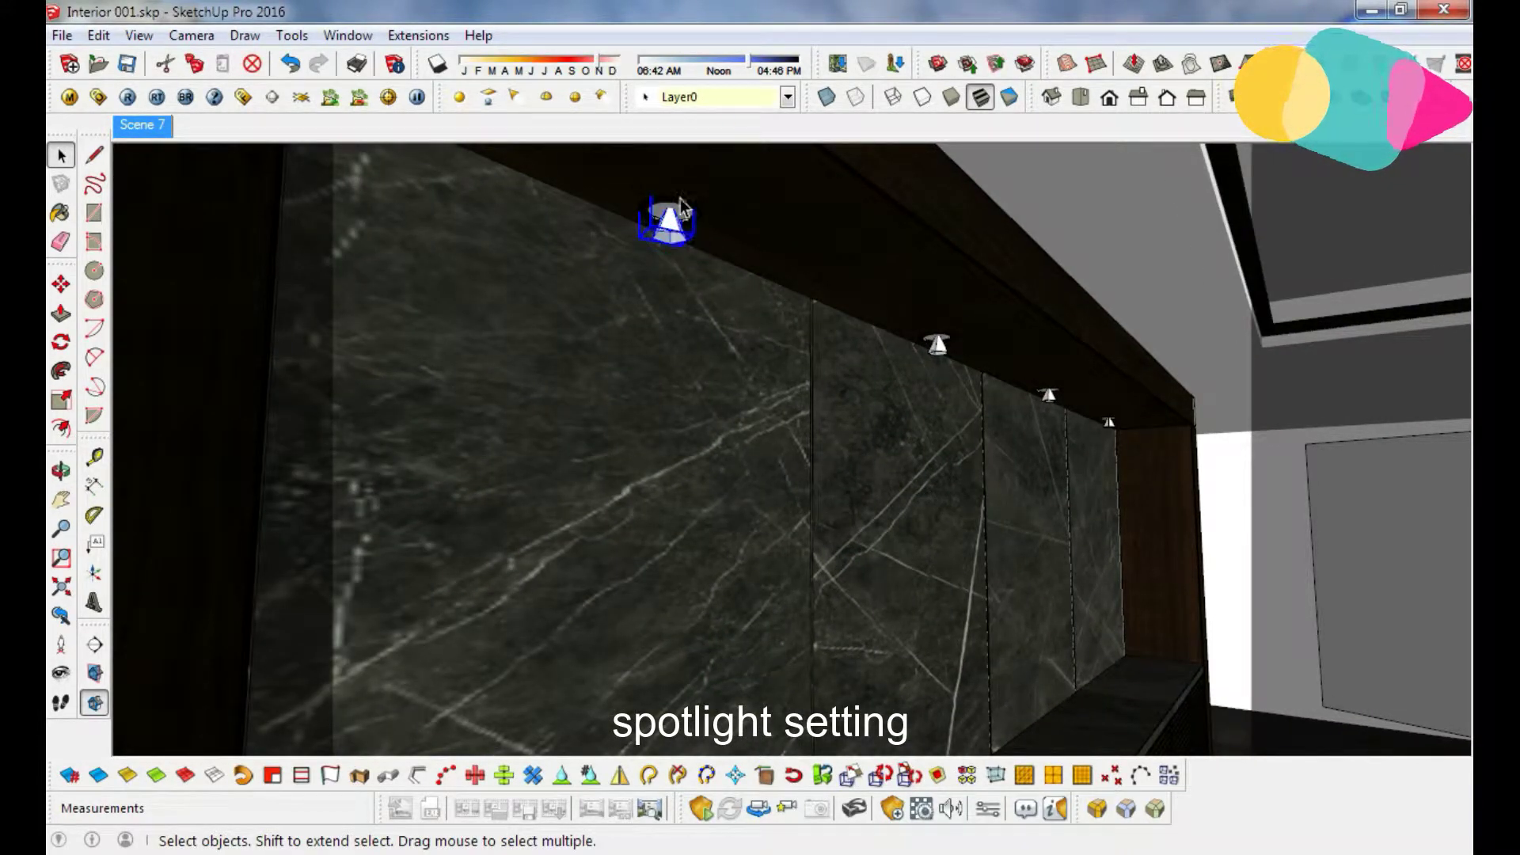
pyautogui.doubleClick(678, 223)
pyautogui.click(676, 225)
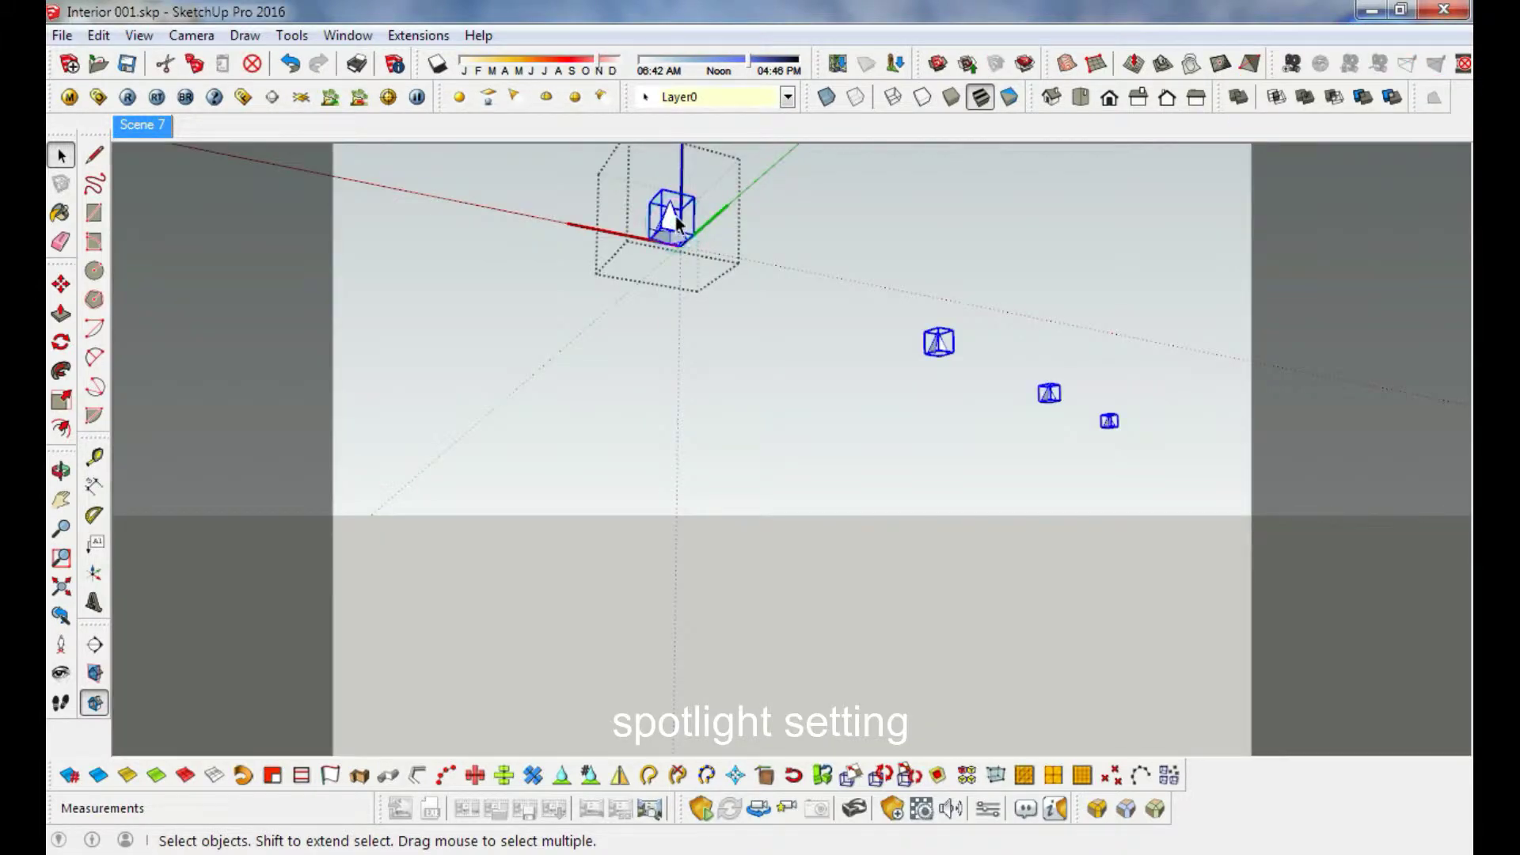
# Turn off Hide Rest Of Model so the room shows, then right-click the cone.
pyautogui.scroll(2, 676, 221)
pyautogui.scroll(2, 676, 222)
pyautogui.scroll(1, 677, 223)
pyautogui.moveTo(676, 223)
pyautogui.mouseDown(button='middle')
pyautogui.moveTo(630, 245)
pyautogui.moveTo(645, 214)
pyautogui.moveTo(675, 238)
pyautogui.mouseUp(button='middle')
pyautogui.click(139, 35)
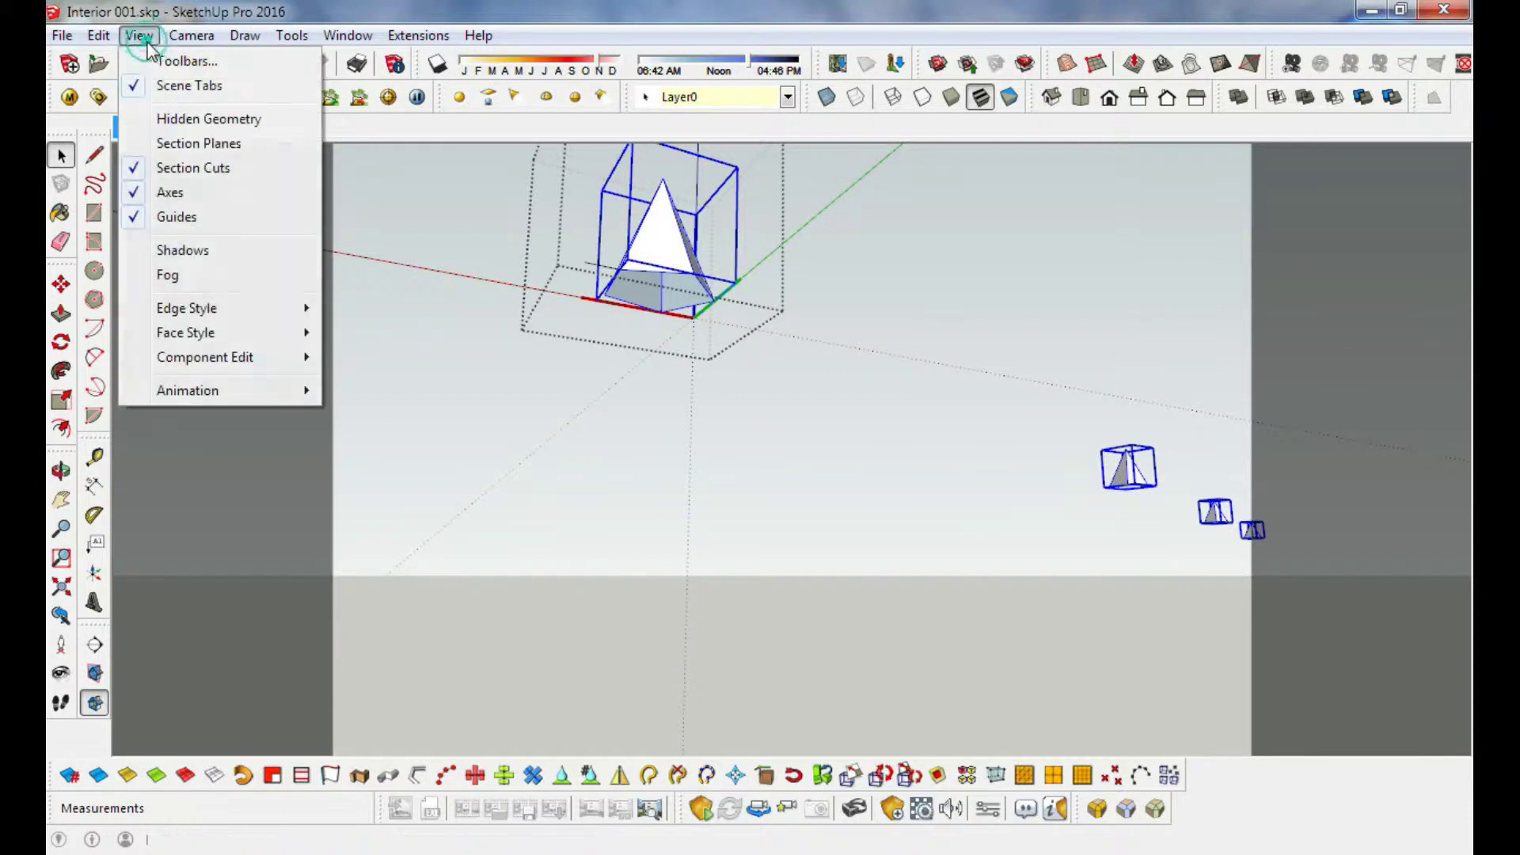
pyautogui.moveTo(204, 356)
pyautogui.click(444, 354)
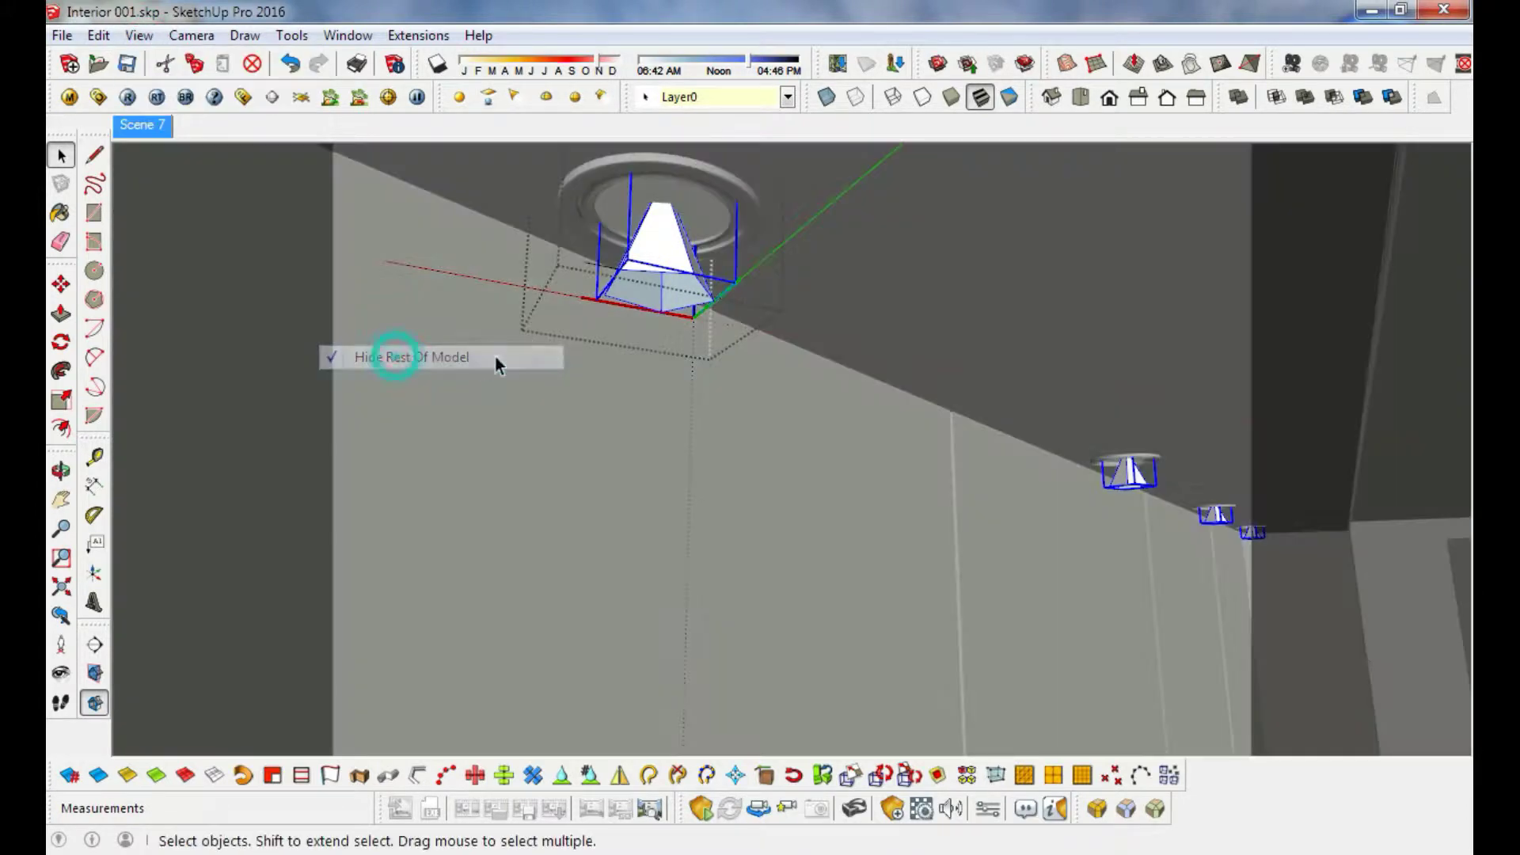
pyautogui.rightClick(660, 258)
pyautogui.moveTo(752, 624)
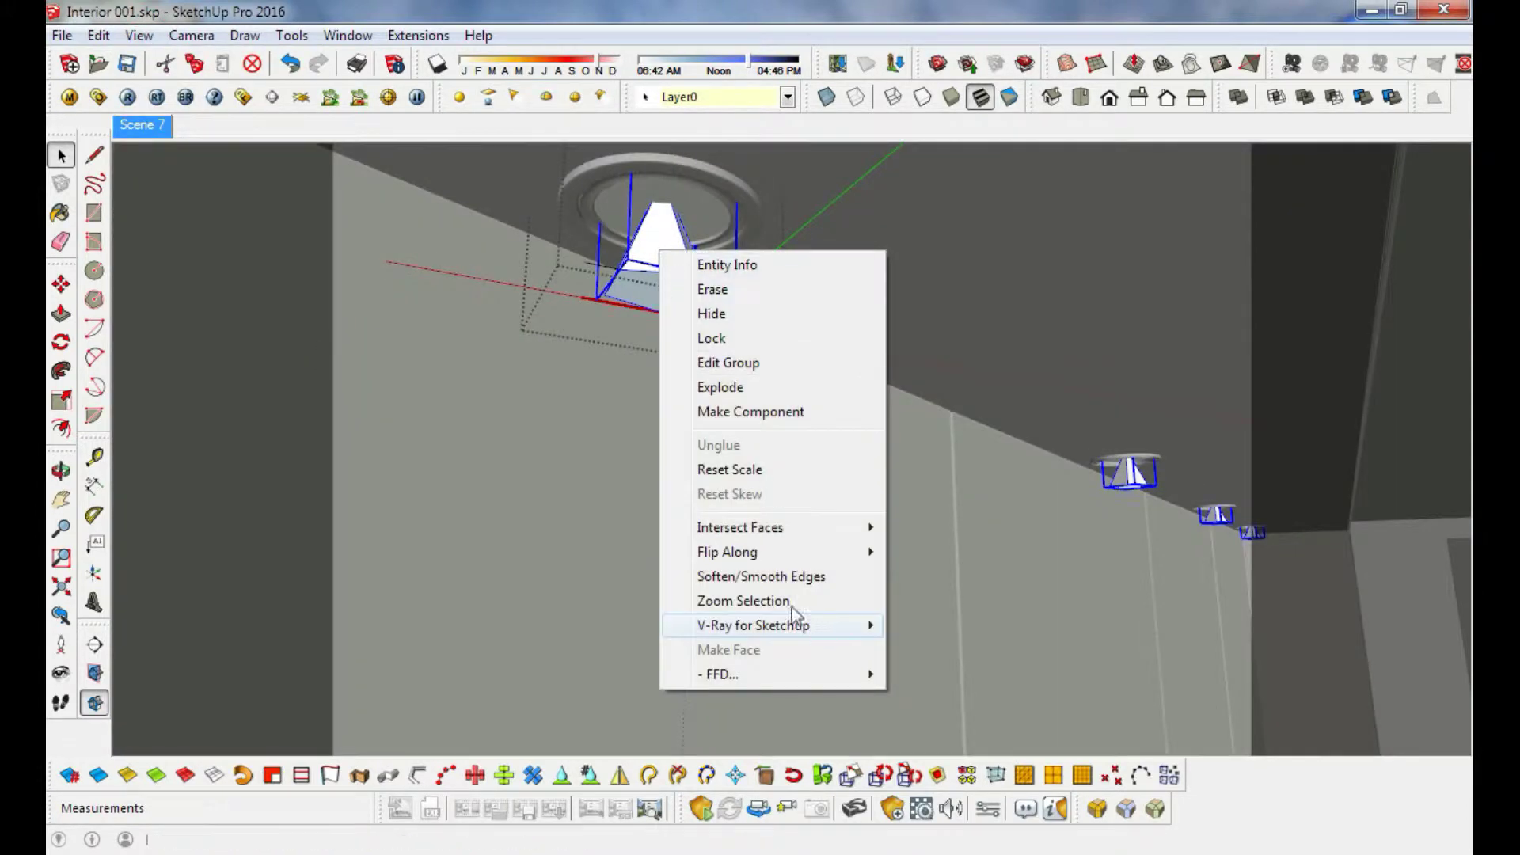
pyautogui.click(833, 623)
pyautogui.click(963, 630)
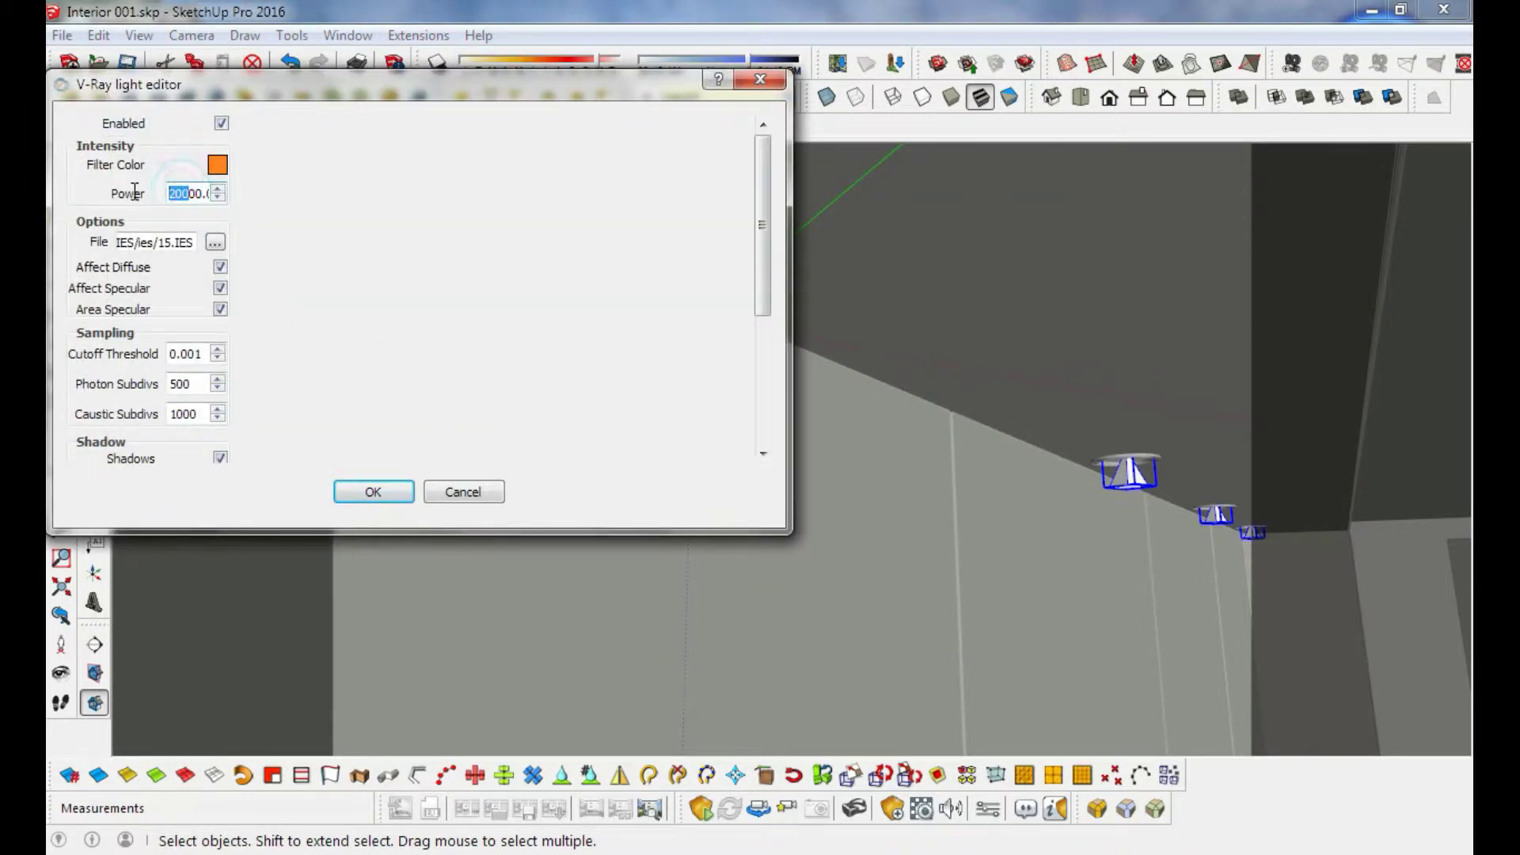
pyautogui.click(219, 167)
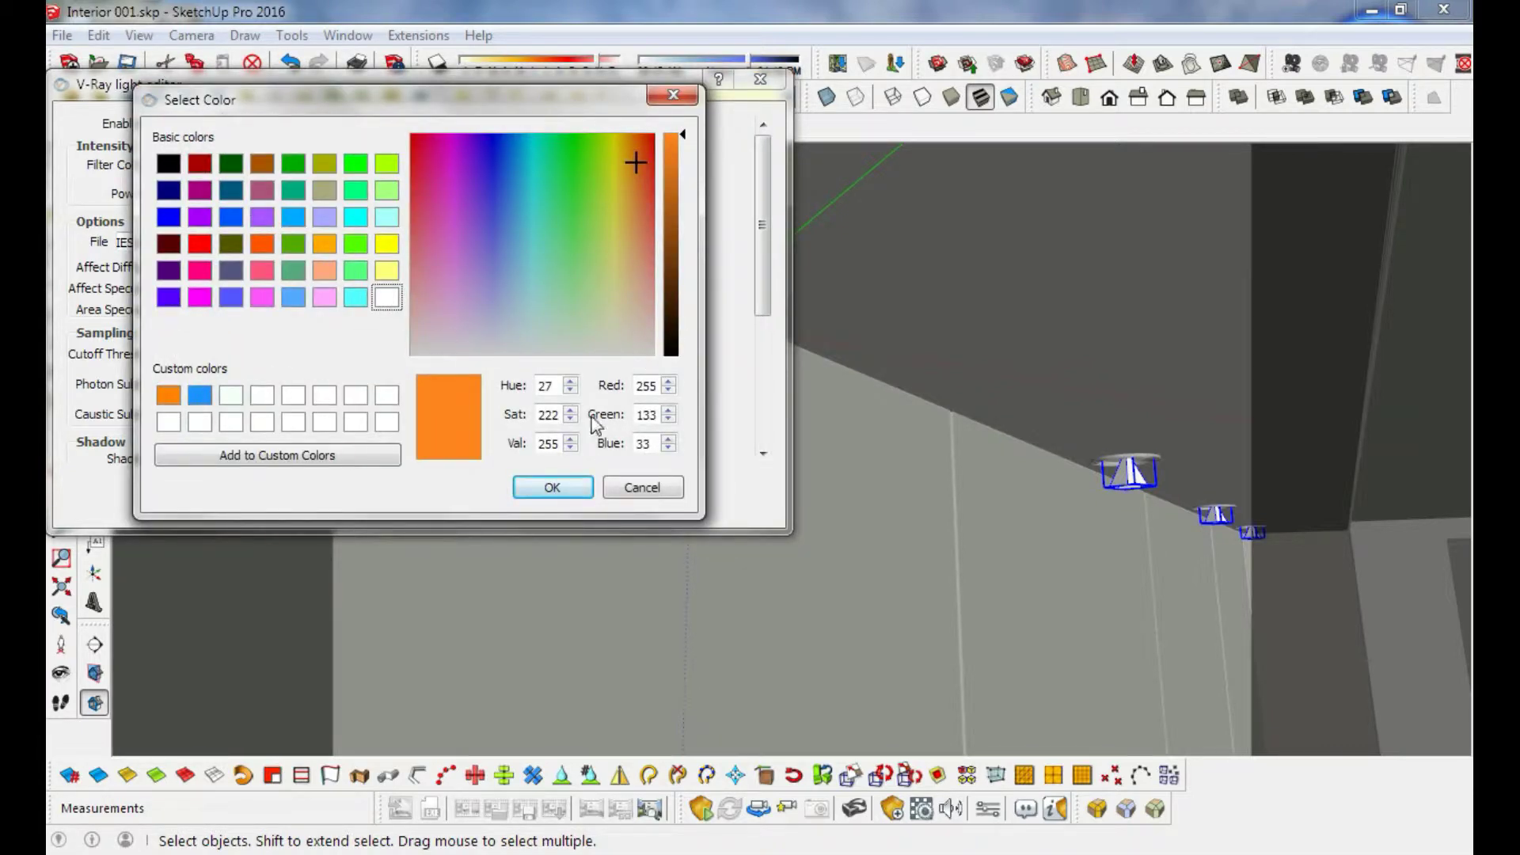
pyautogui.click(641, 488)
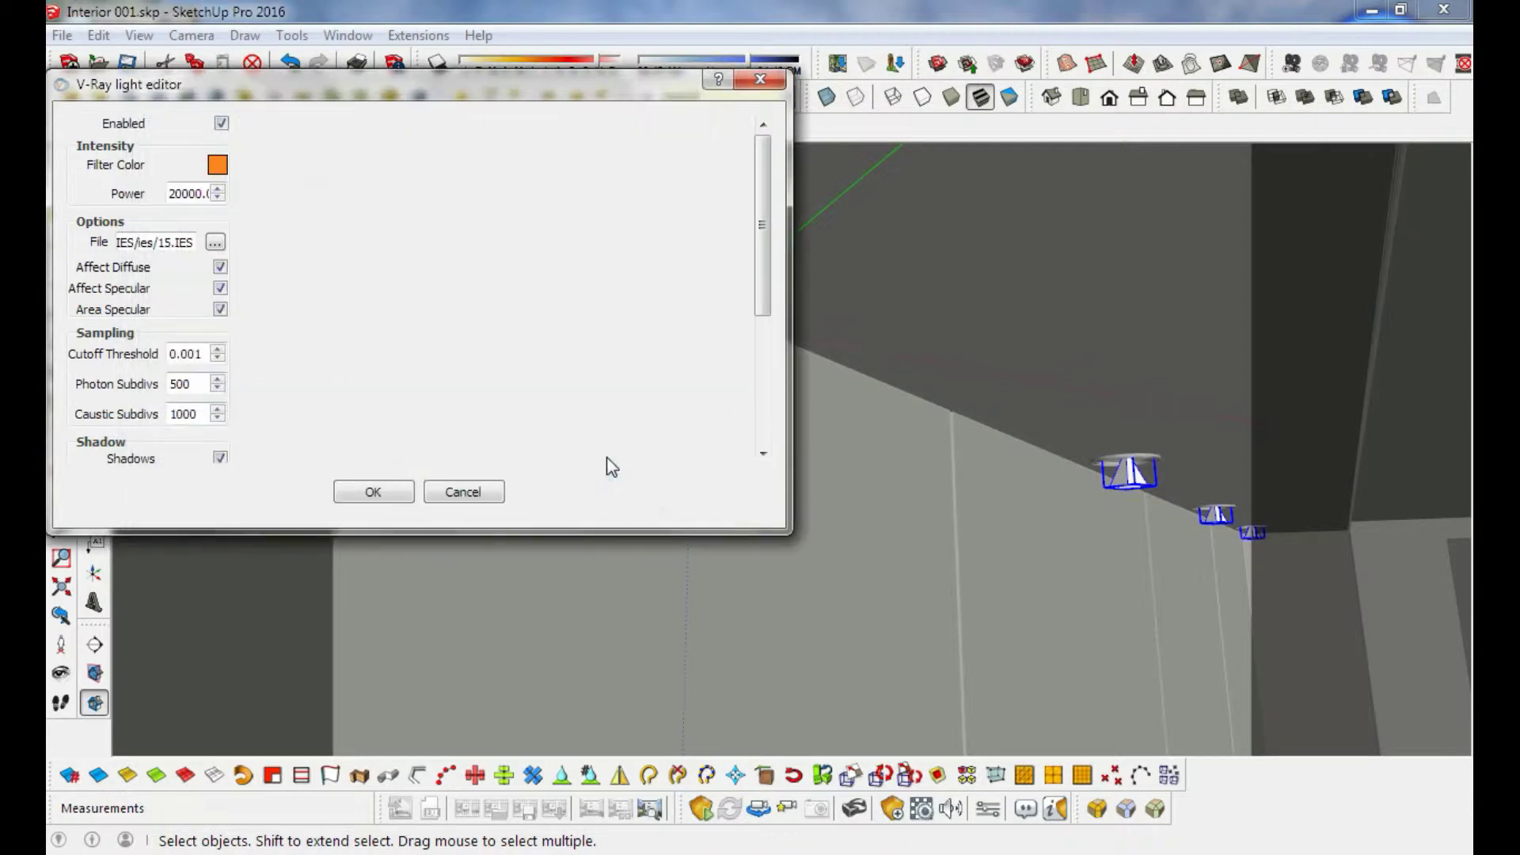
pyautogui.click(215, 243)
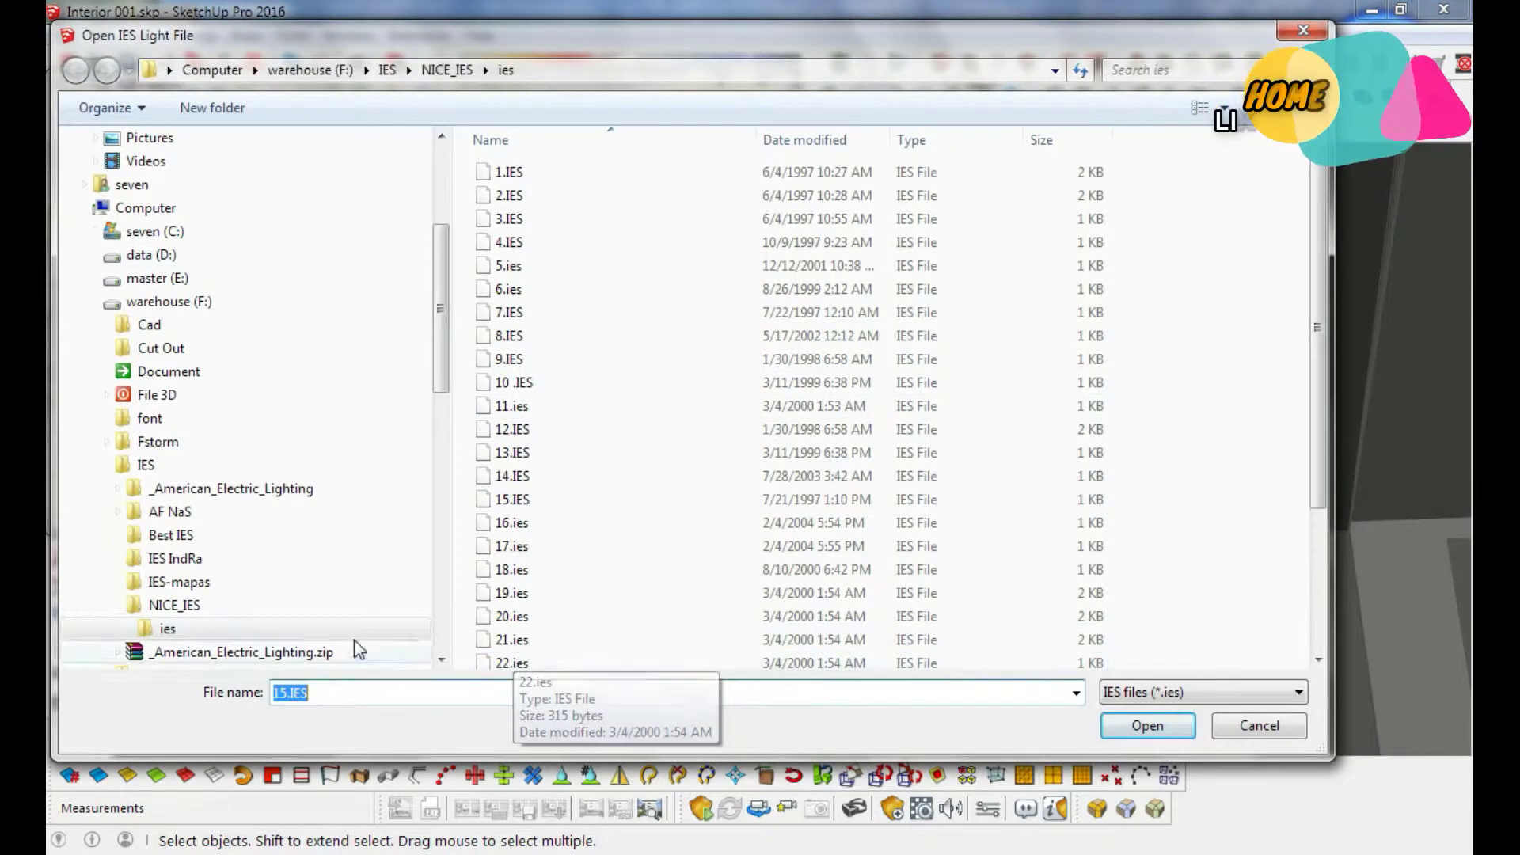
pyautogui.click(1234, 726)
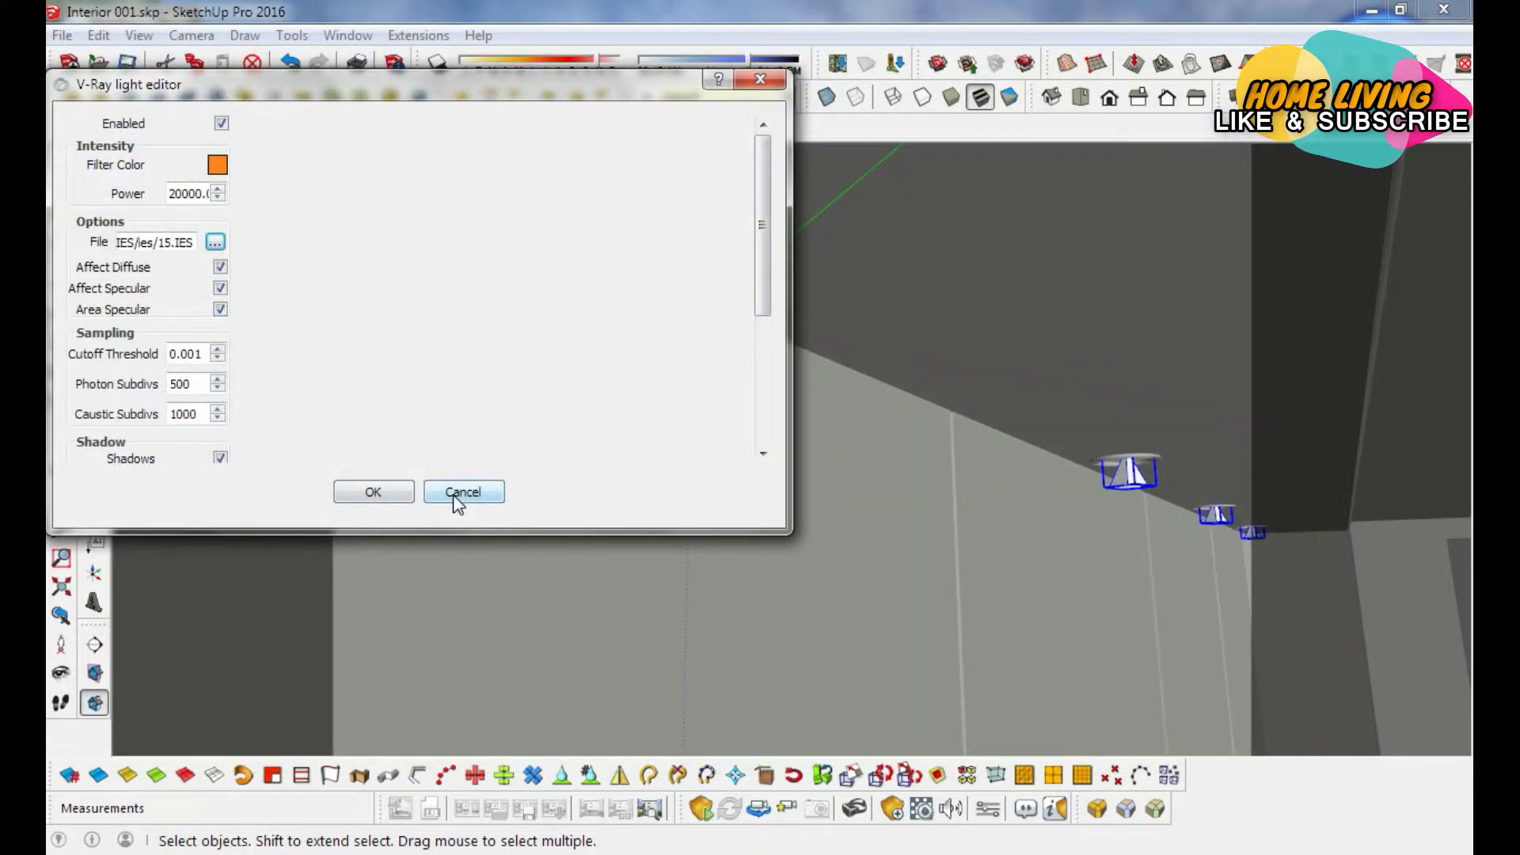
pyautogui.click(457, 494)
# Open the ceiling spotlight fixture and inspect its dark ring's context menu.
pyautogui.click(681, 453)
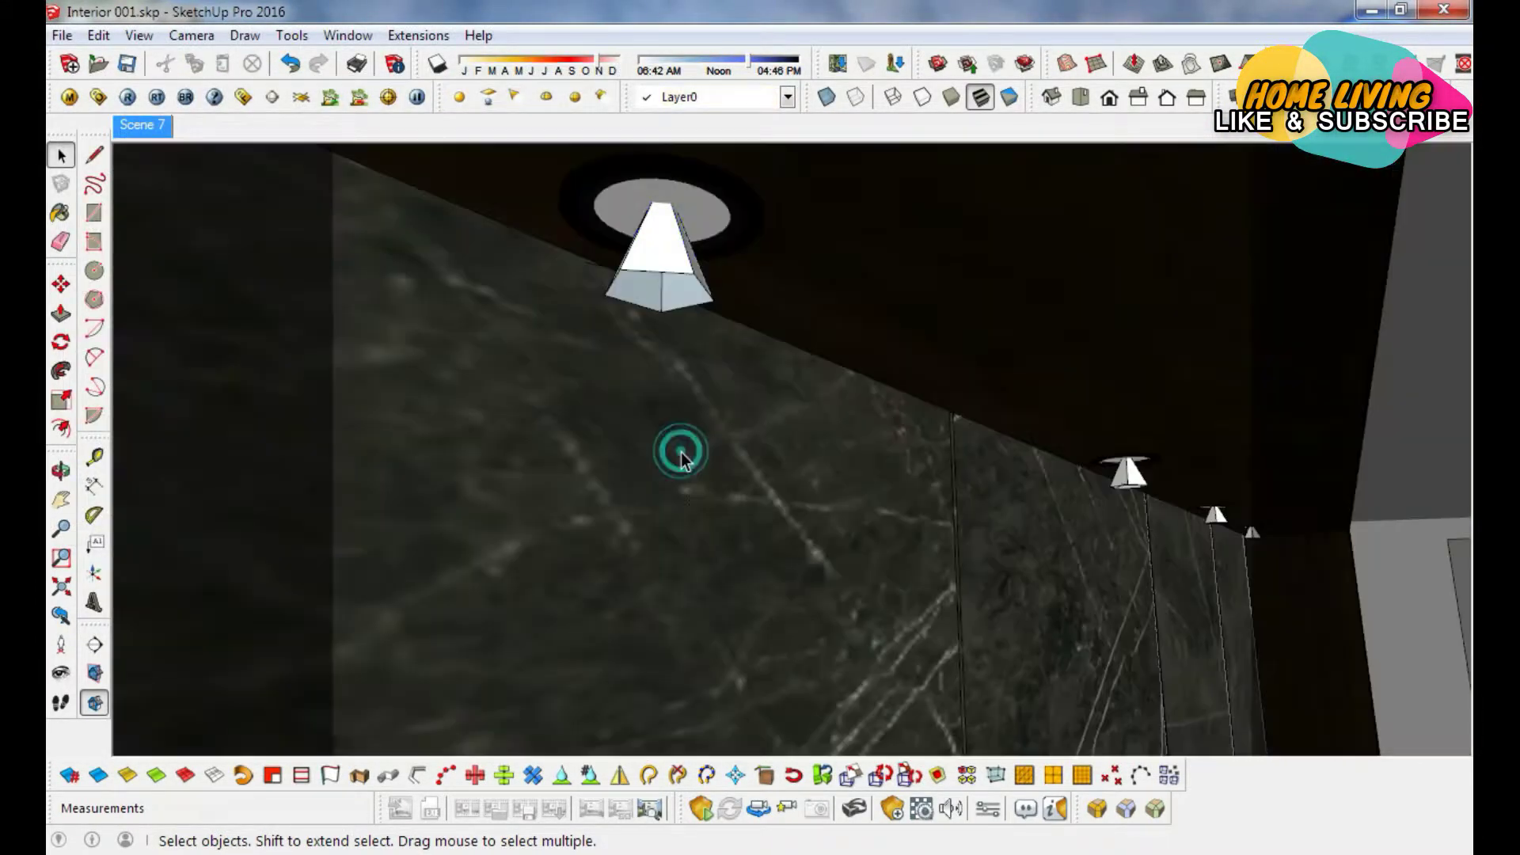
pyautogui.click(700, 201)
pyautogui.doubleClick(700, 202)
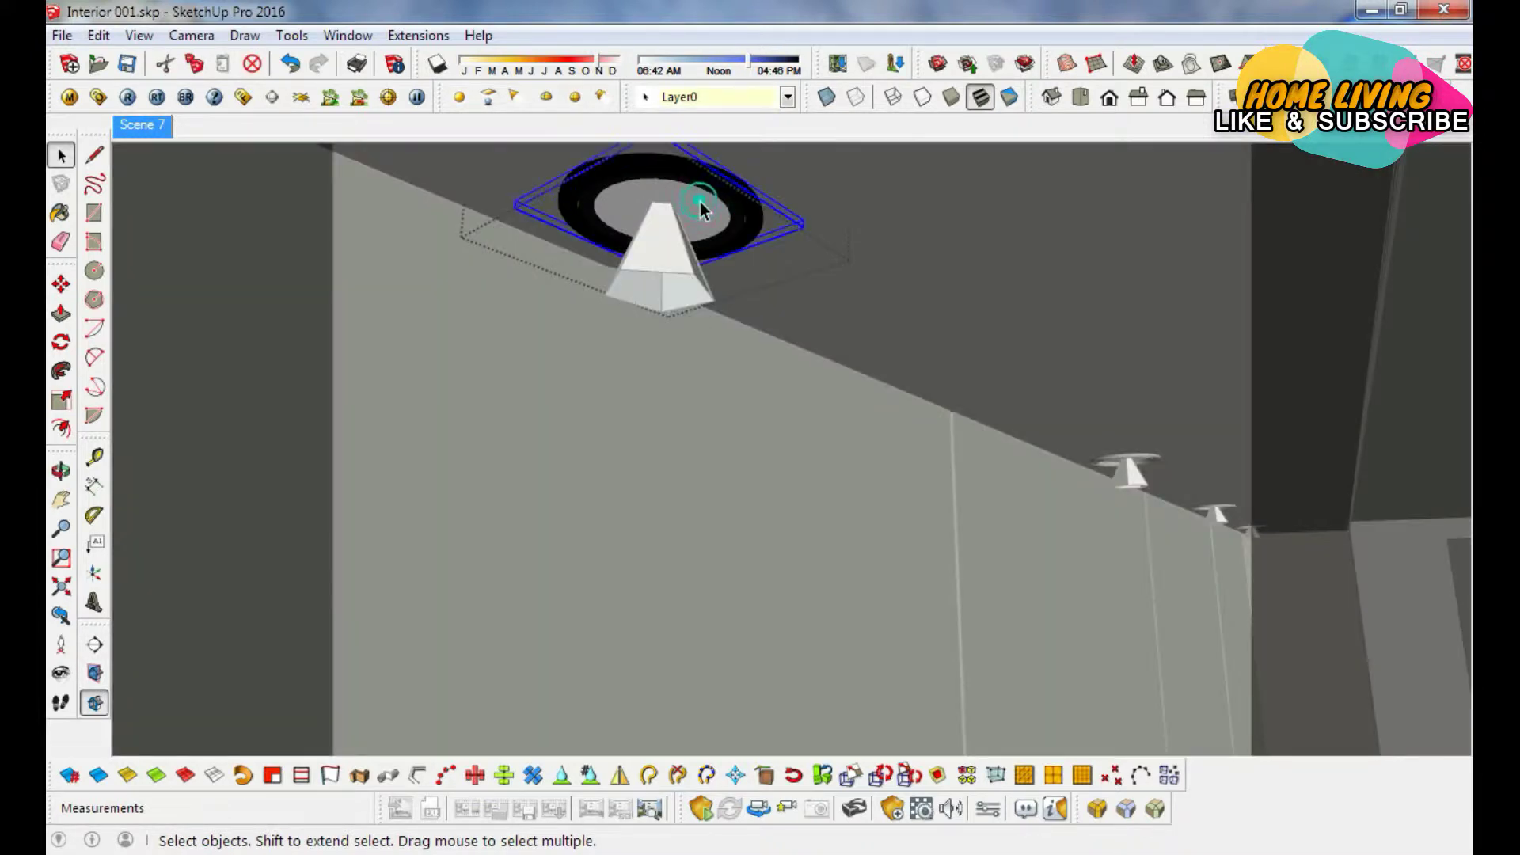
pyautogui.click(700, 206)
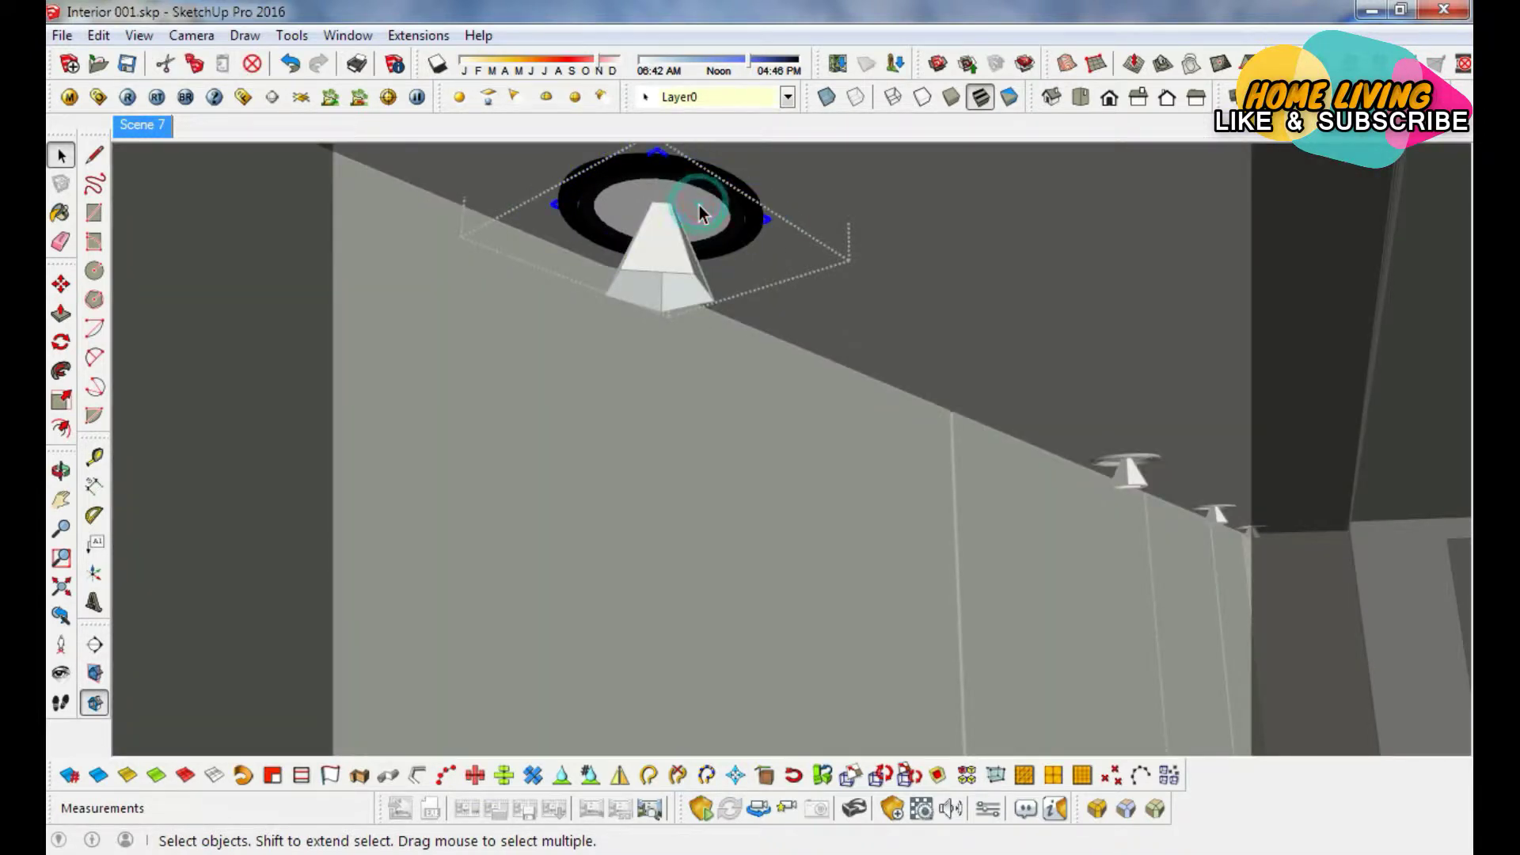
pyautogui.rightClick(699, 204)
pyautogui.press('Escape')
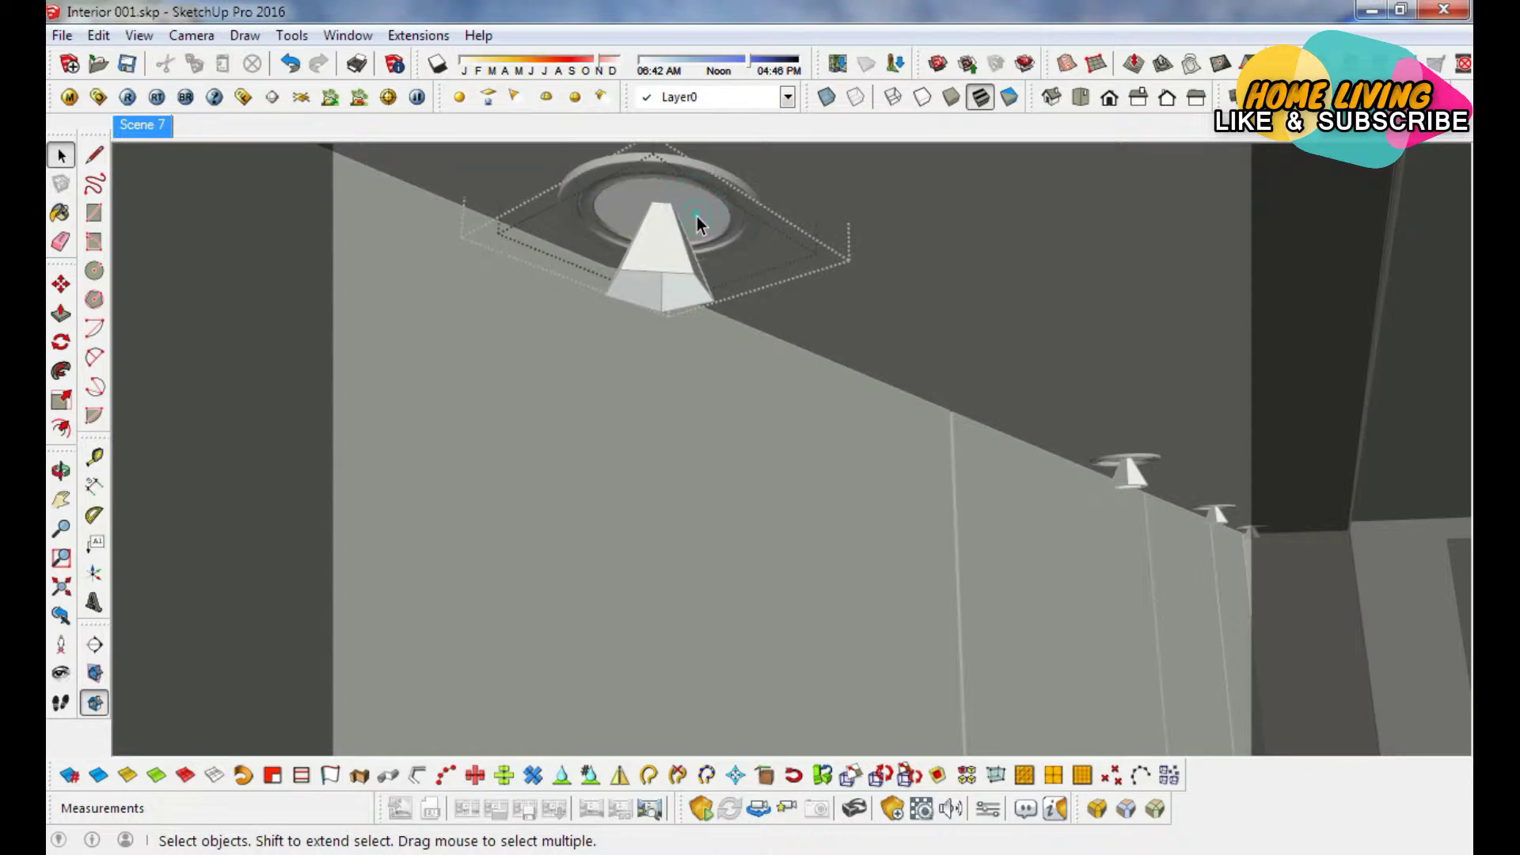
pyautogui.click(697, 215)
pyautogui.rightClick(696, 216)
pyautogui.press('Escape')
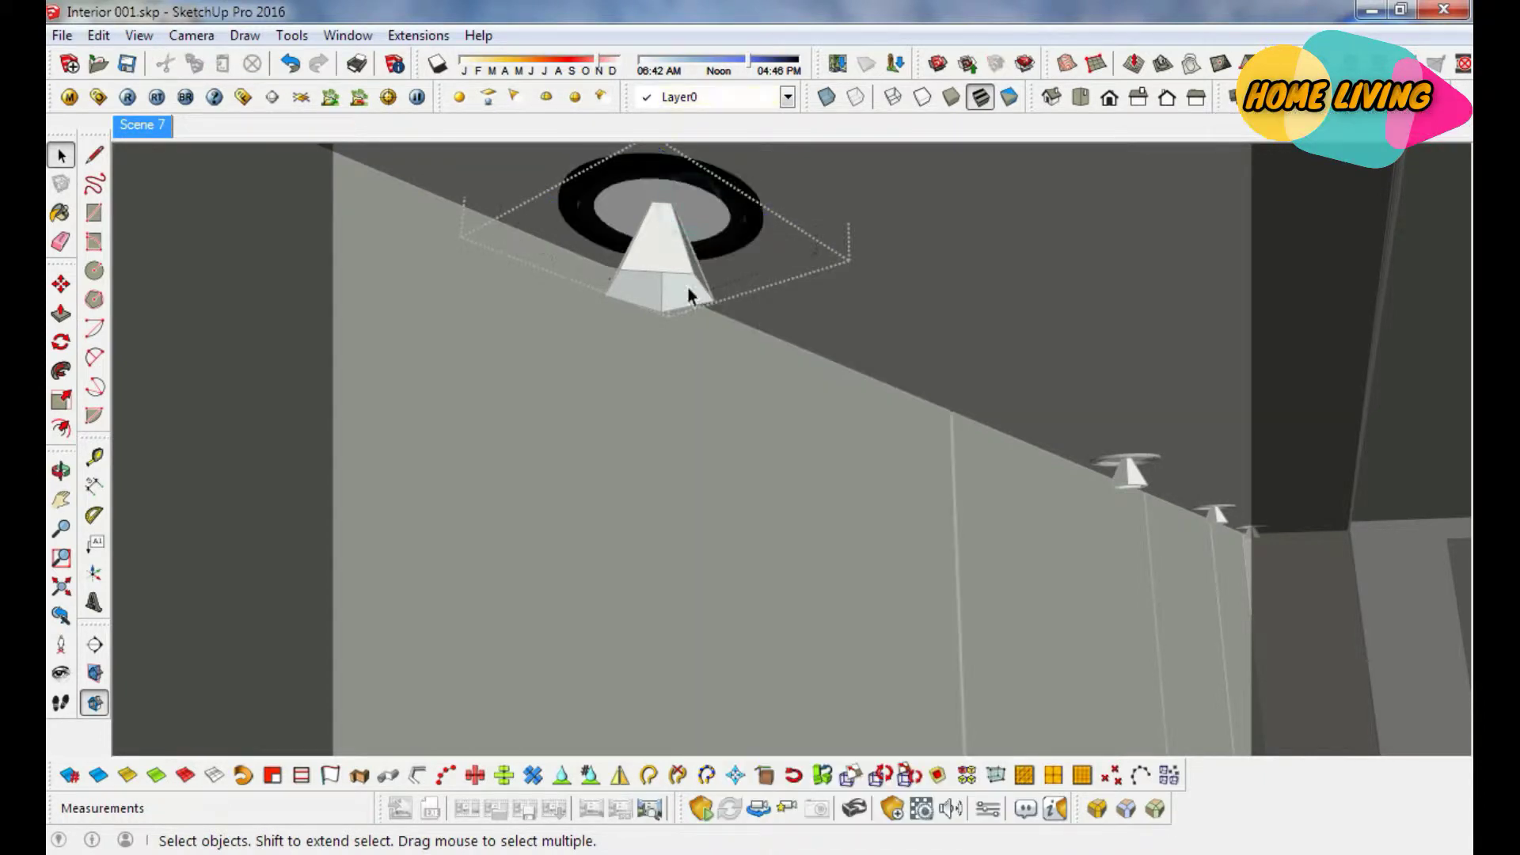
# Exit the fixture and zoom out to view the whole reception counter.
pyautogui.click(538, 296)
pyautogui.scroll(-3, 448, 350)
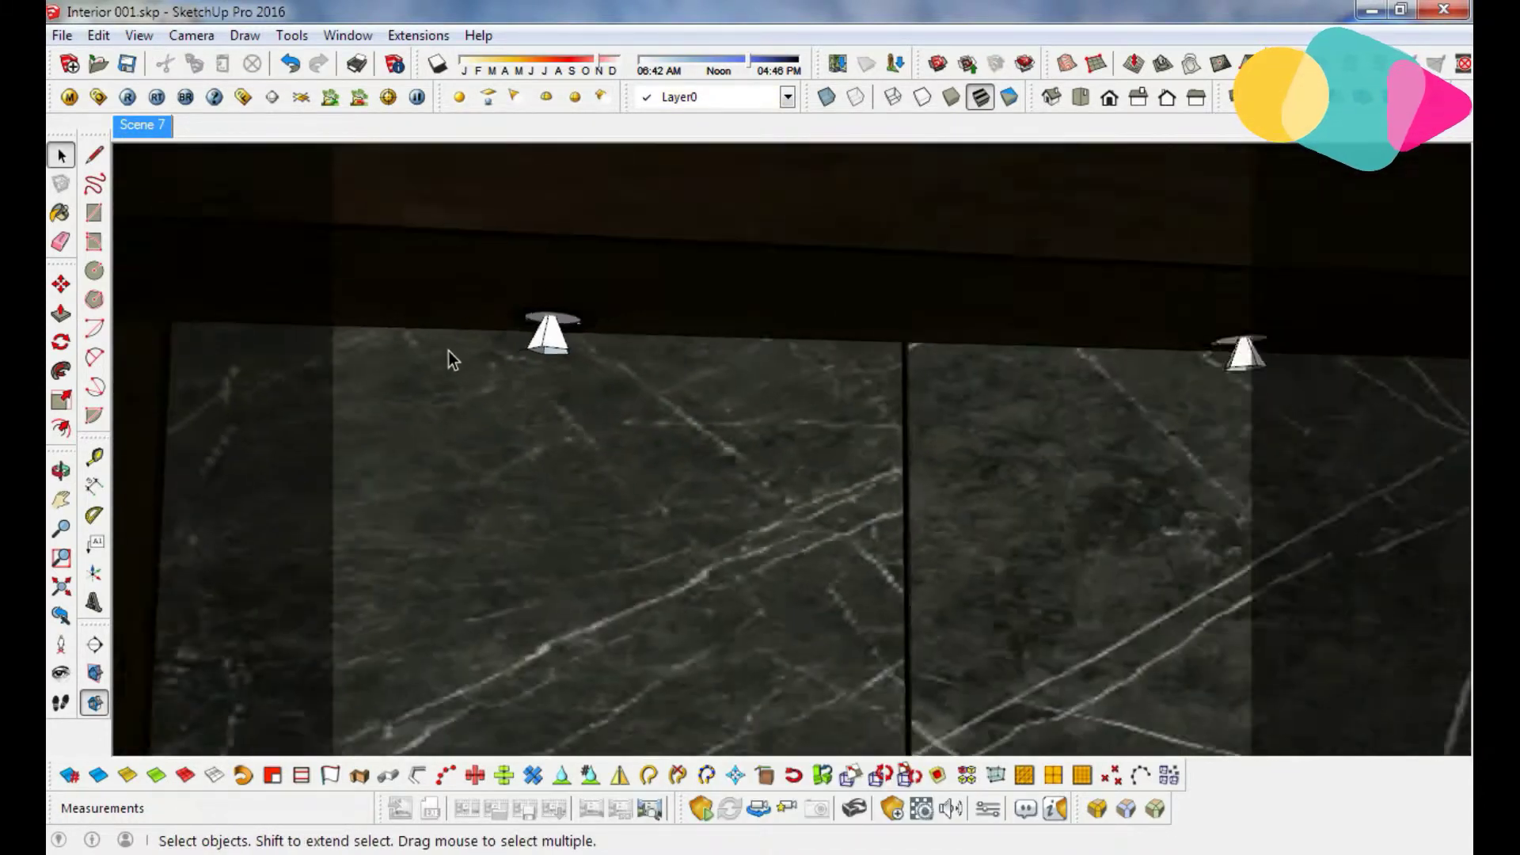
pyautogui.scroll(-3, 448, 344)
pyautogui.scroll(-3, 448, 341)
pyautogui.scroll(-3, 449, 341)
pyautogui.moveTo(558, 472)
pyautogui.mouseDown(button='middle')
pyautogui.moveTo(729, 519)
pyautogui.moveTo(743, 501)
pyautogui.moveTo(473, 495)
pyautogui.moveTo(445, 633)
pyautogui.moveTo(322, 620)
pyautogui.moveTo(327, 640)
pyautogui.moveTo(333, 618)
pyautogui.moveTo(760, 545)
pyautogui.moveTo(737, 389)
pyautogui.mouseUp(button='middle')
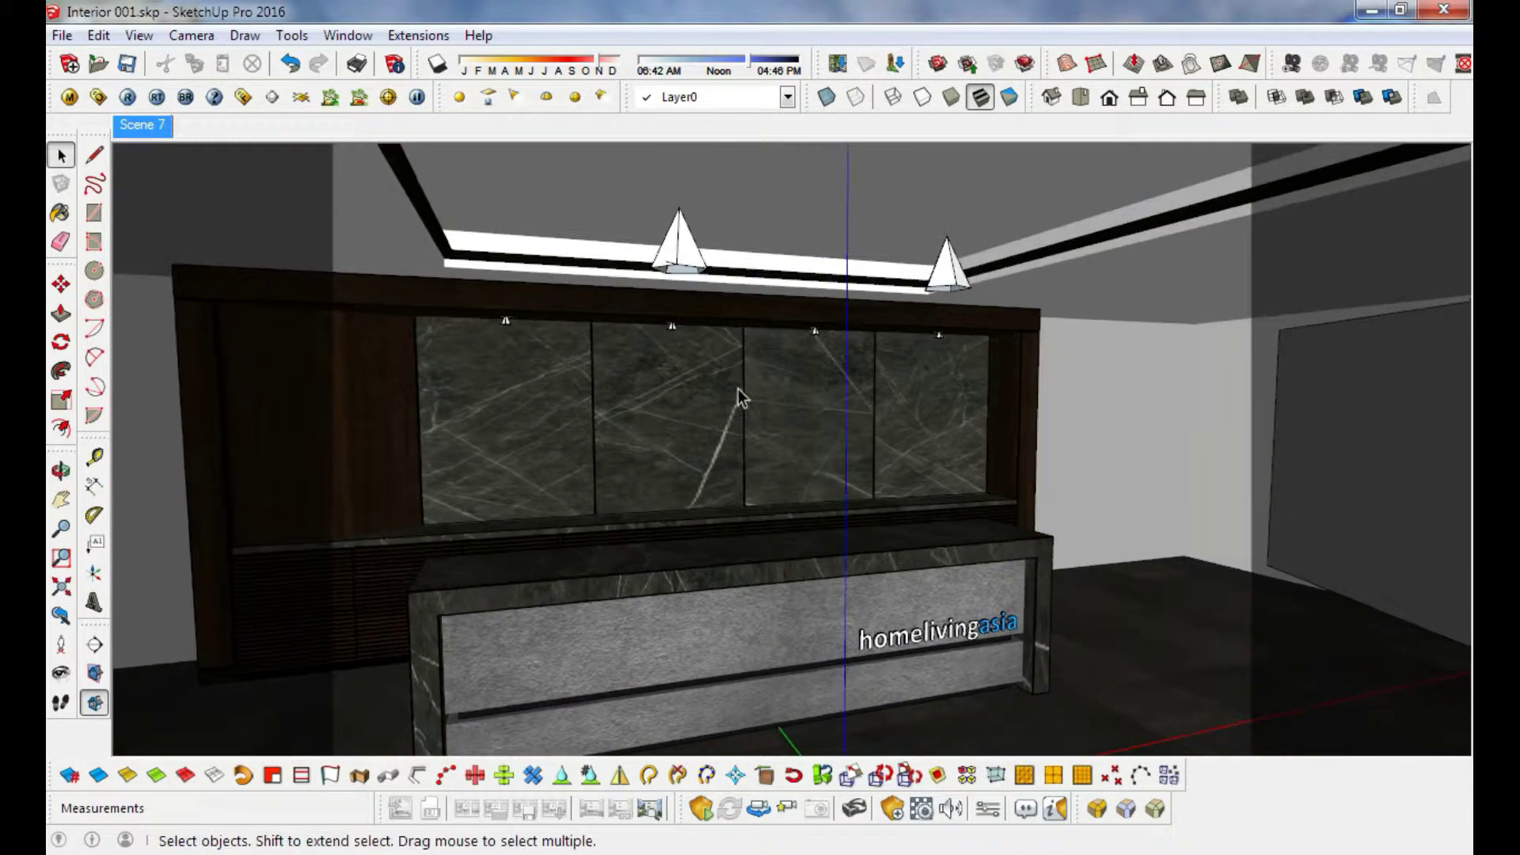
pyautogui.click(697, 255)
pyautogui.doubleClick(696, 255)
pyautogui.hotkey('ctrl', 'a')
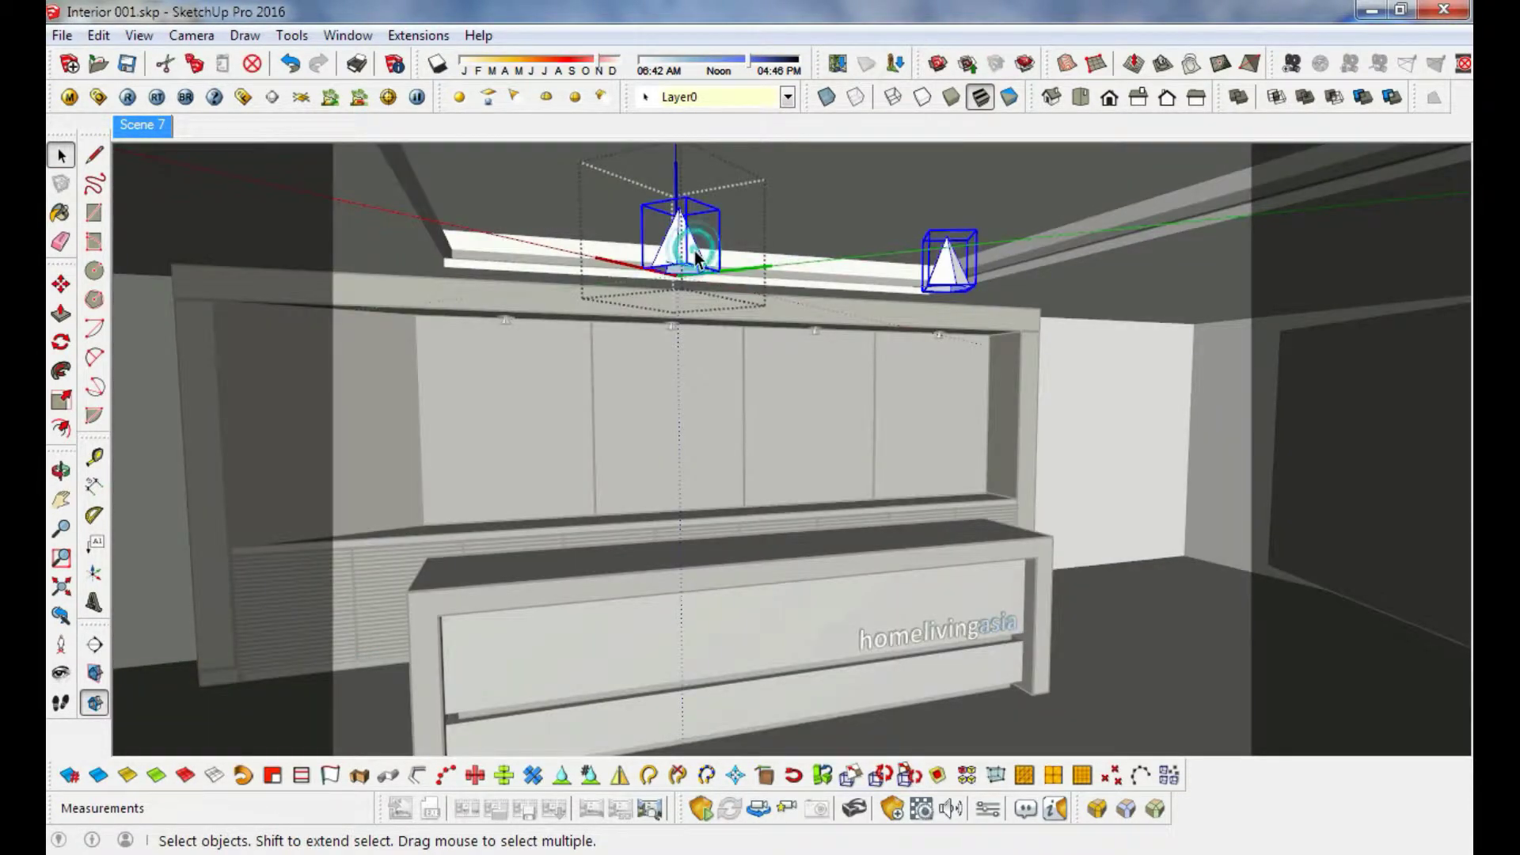
pyautogui.rightClick(697, 254)
pyautogui.click(970, 624)
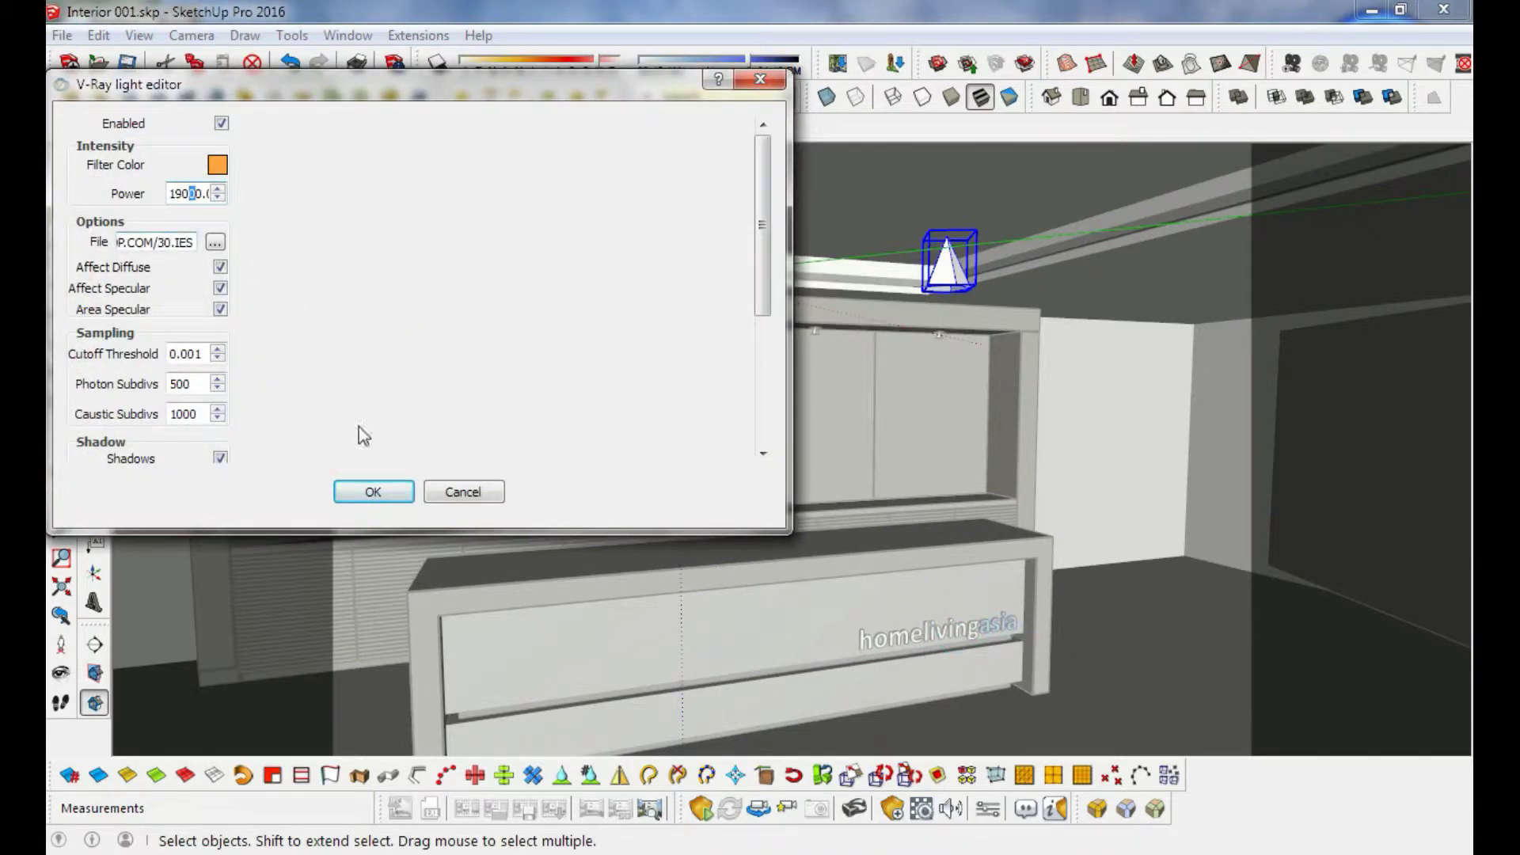
pyautogui.click(463, 491)
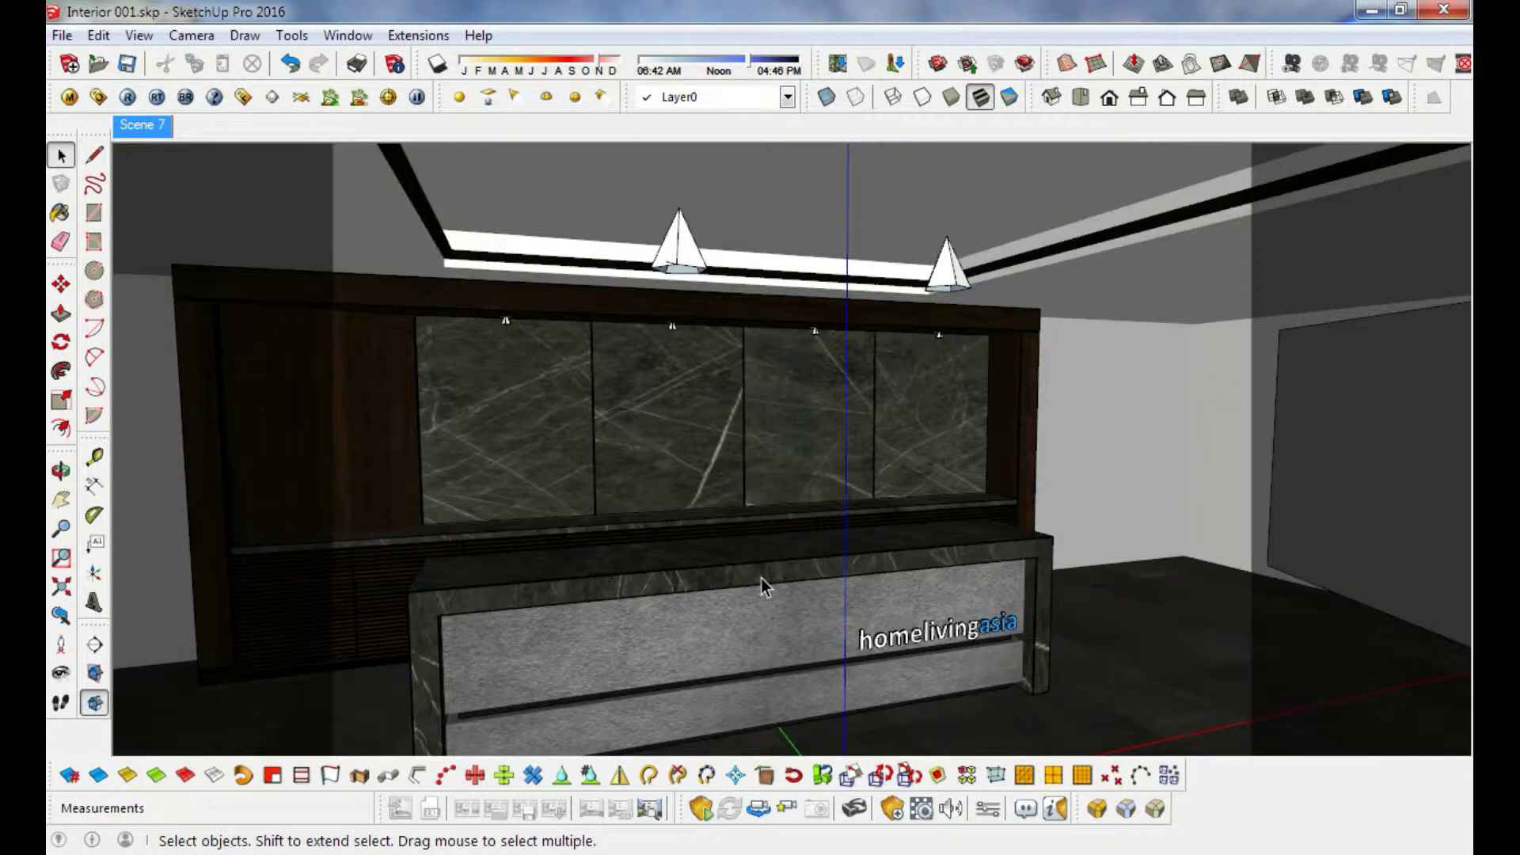
# Review the first recess lamp's V-Ray light: orange colour, intensity 200, then cancel.
pyautogui.moveTo(762, 578)
pyautogui.mouseDown(button='middle')
pyautogui.moveTo(756, 645)
pyautogui.moveTo(827, 685)
pyautogui.moveTo(804, 620)
pyautogui.moveTo(791, 631)
pyautogui.moveTo(934, 611)
pyautogui.moveTo(441, 645)
pyautogui.mouseUp(button='middle')
pyautogui.scroll(2, 866, 639)
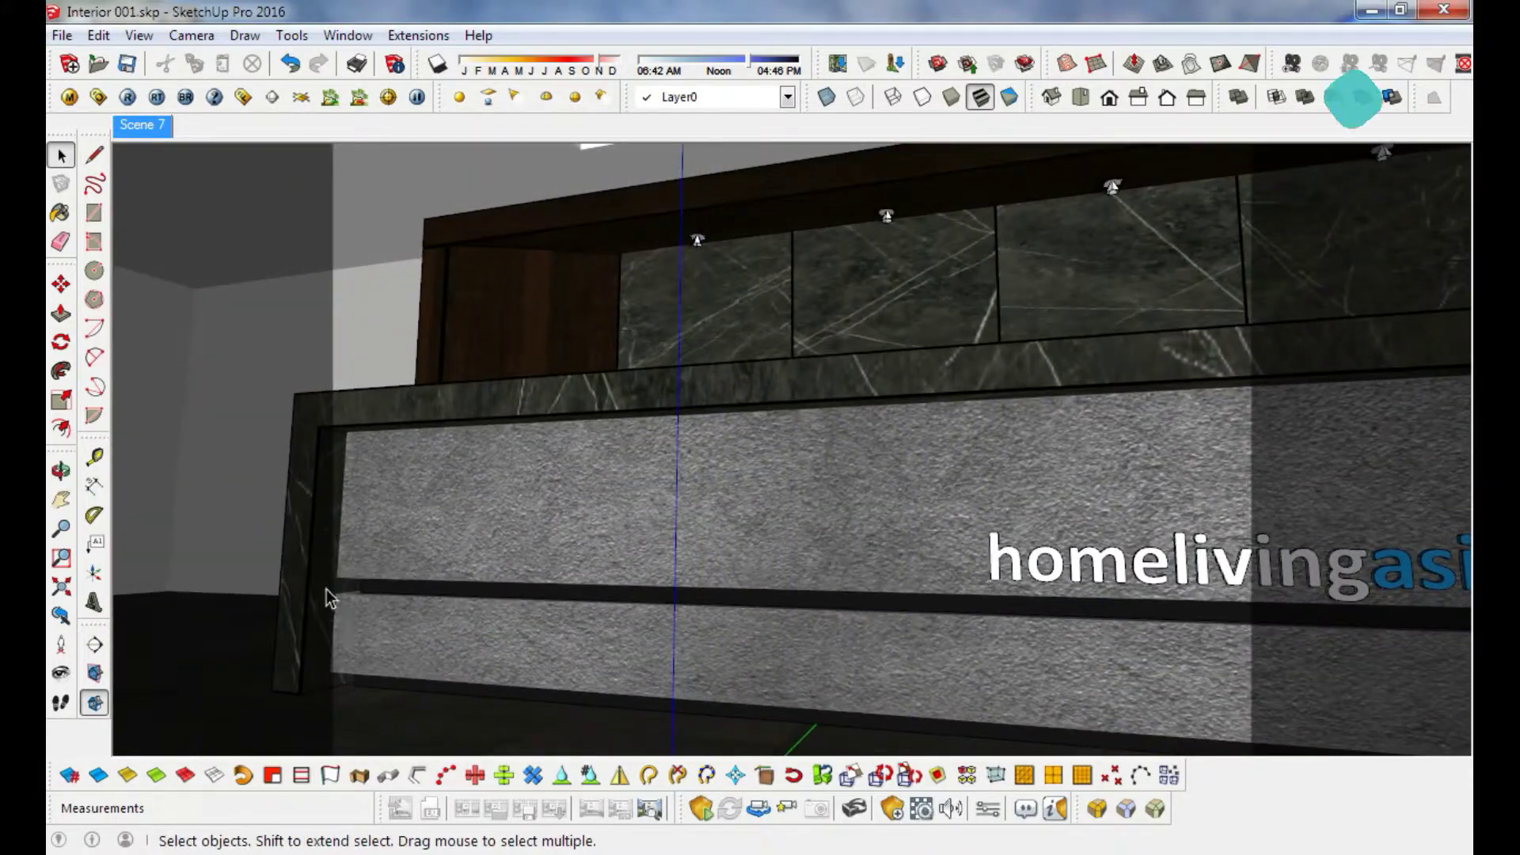
pyautogui.scroll(3, 332, 590)
pyautogui.moveTo(332, 587)
pyautogui.mouseDown(button='middle')
pyautogui.moveTo(509, 614)
pyautogui.moveTo(282, 560)
pyautogui.moveTo(672, 546)
pyautogui.moveTo(878, 569)
pyautogui.moveTo(807, 576)
pyautogui.moveTo(829, 468)
pyautogui.mouseUp(button='middle')
pyautogui.click(843, 364)
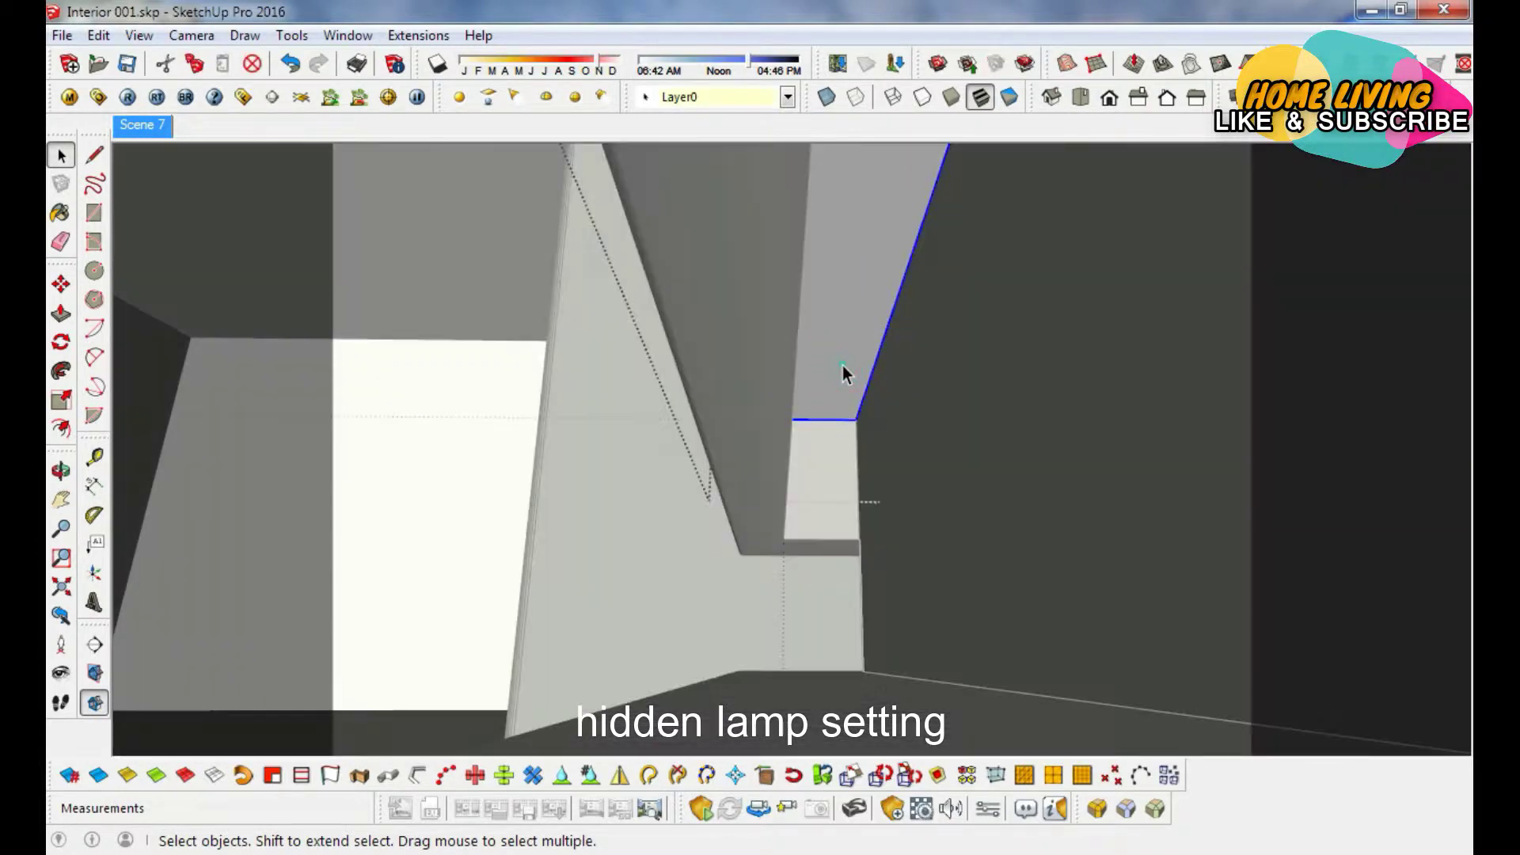
pyautogui.rightClick(842, 364)
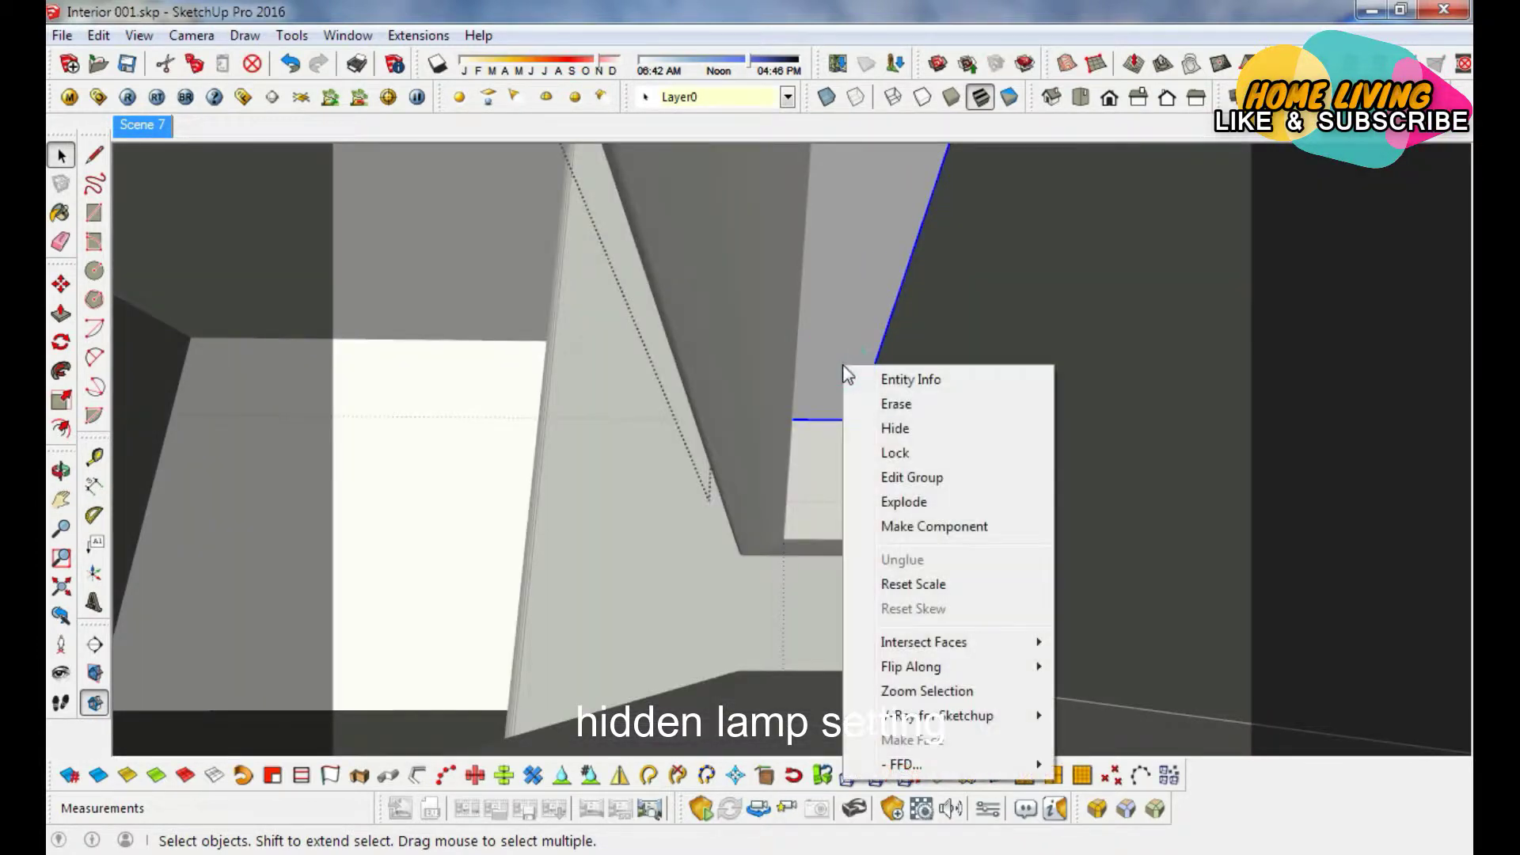
pyautogui.moveTo(937, 716)
pyautogui.click(1116, 717)
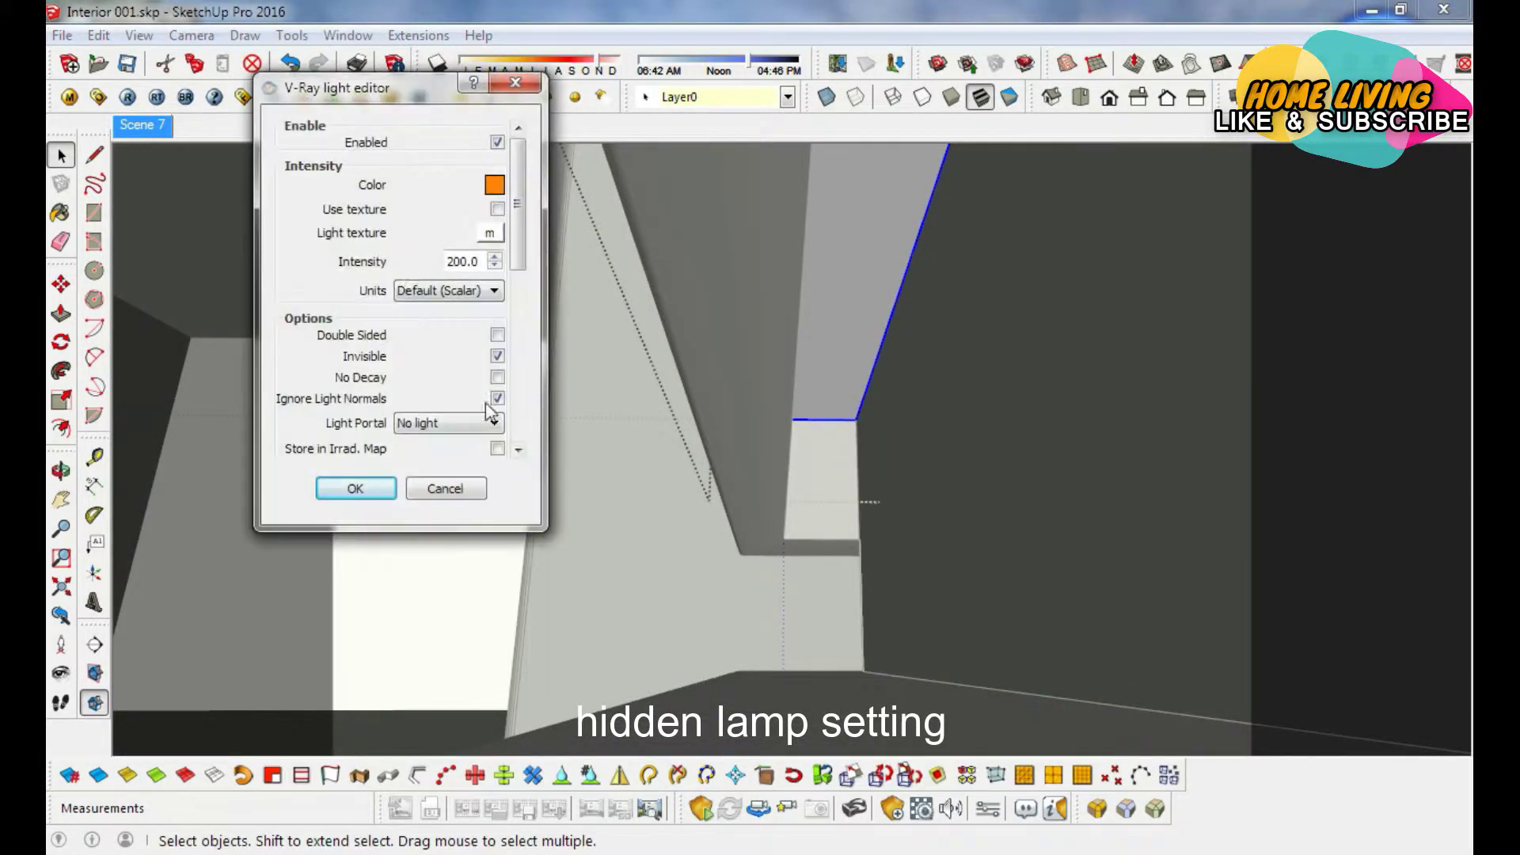
pyautogui.click(495, 187)
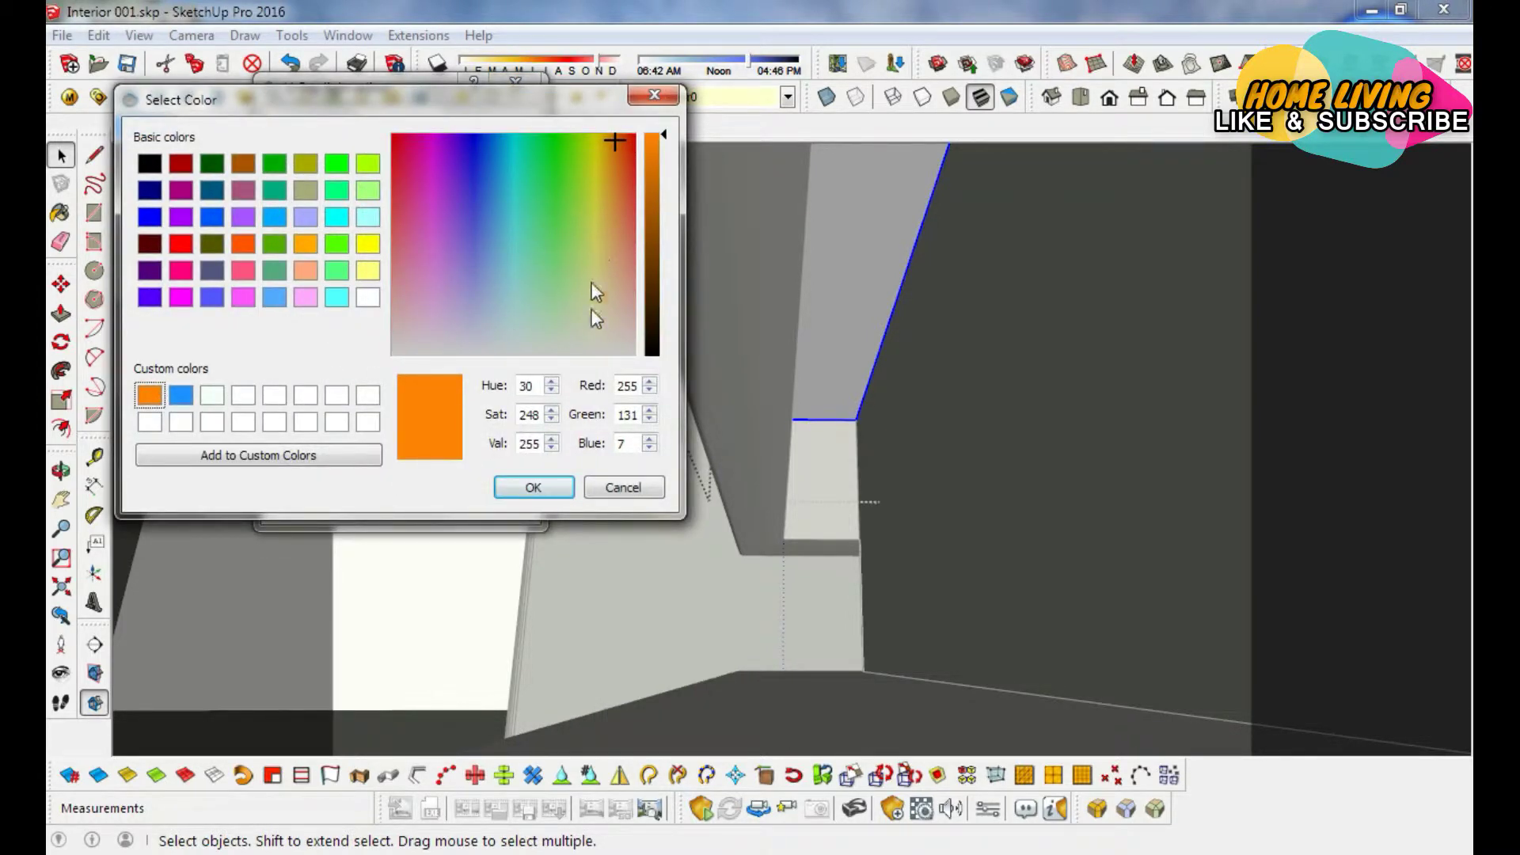
pyautogui.click(622, 488)
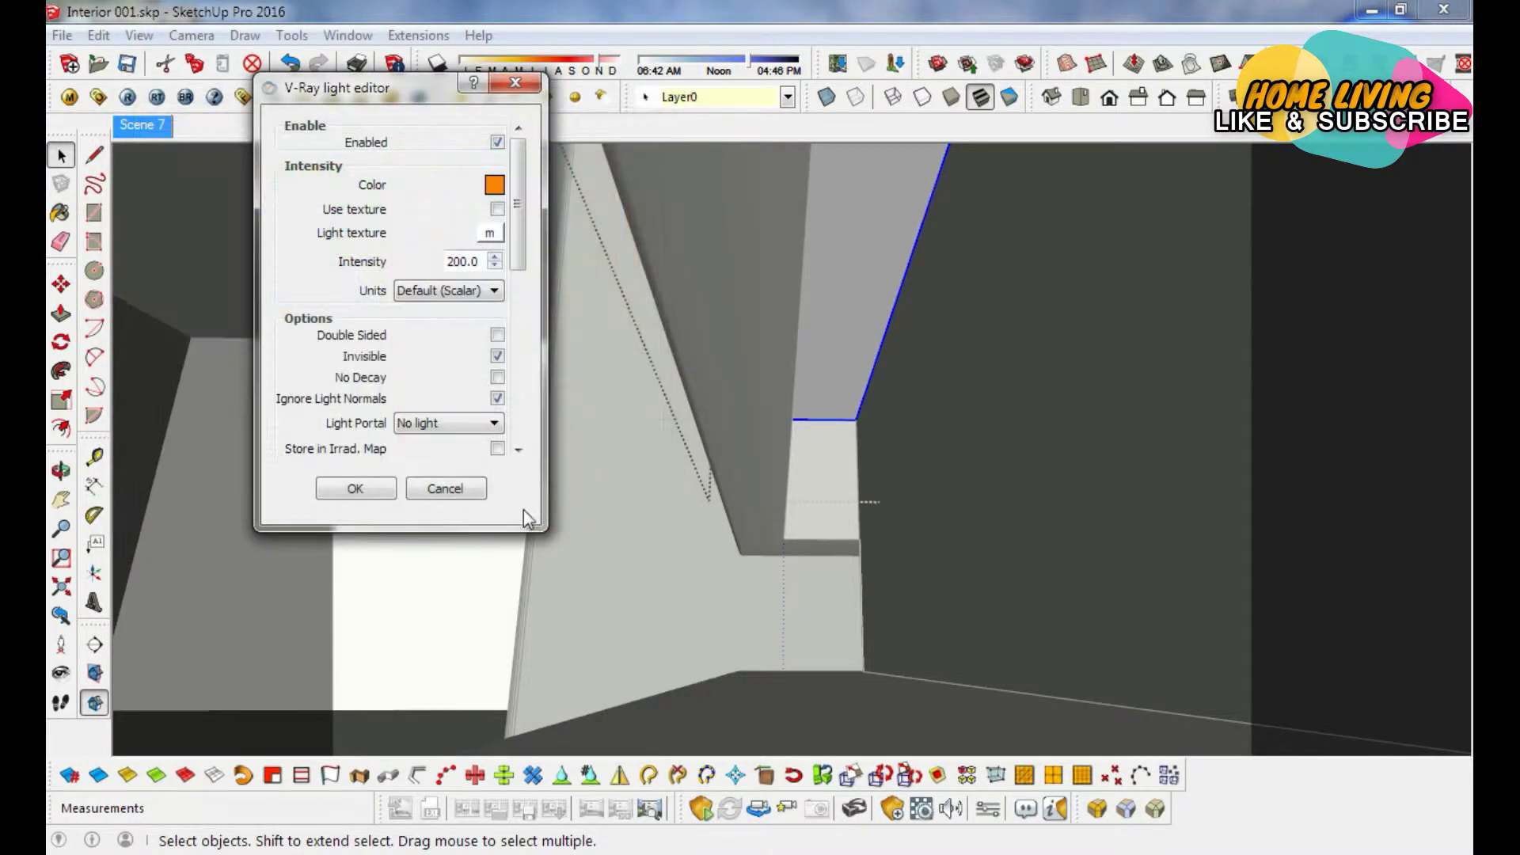
pyautogui.click(475, 492)
# Check the second recess lamp's light settings unchanged, then orbit back toward the room.
pyautogui.moveTo(869, 577); pyautogui.dragTo(645, 274, button='middle')
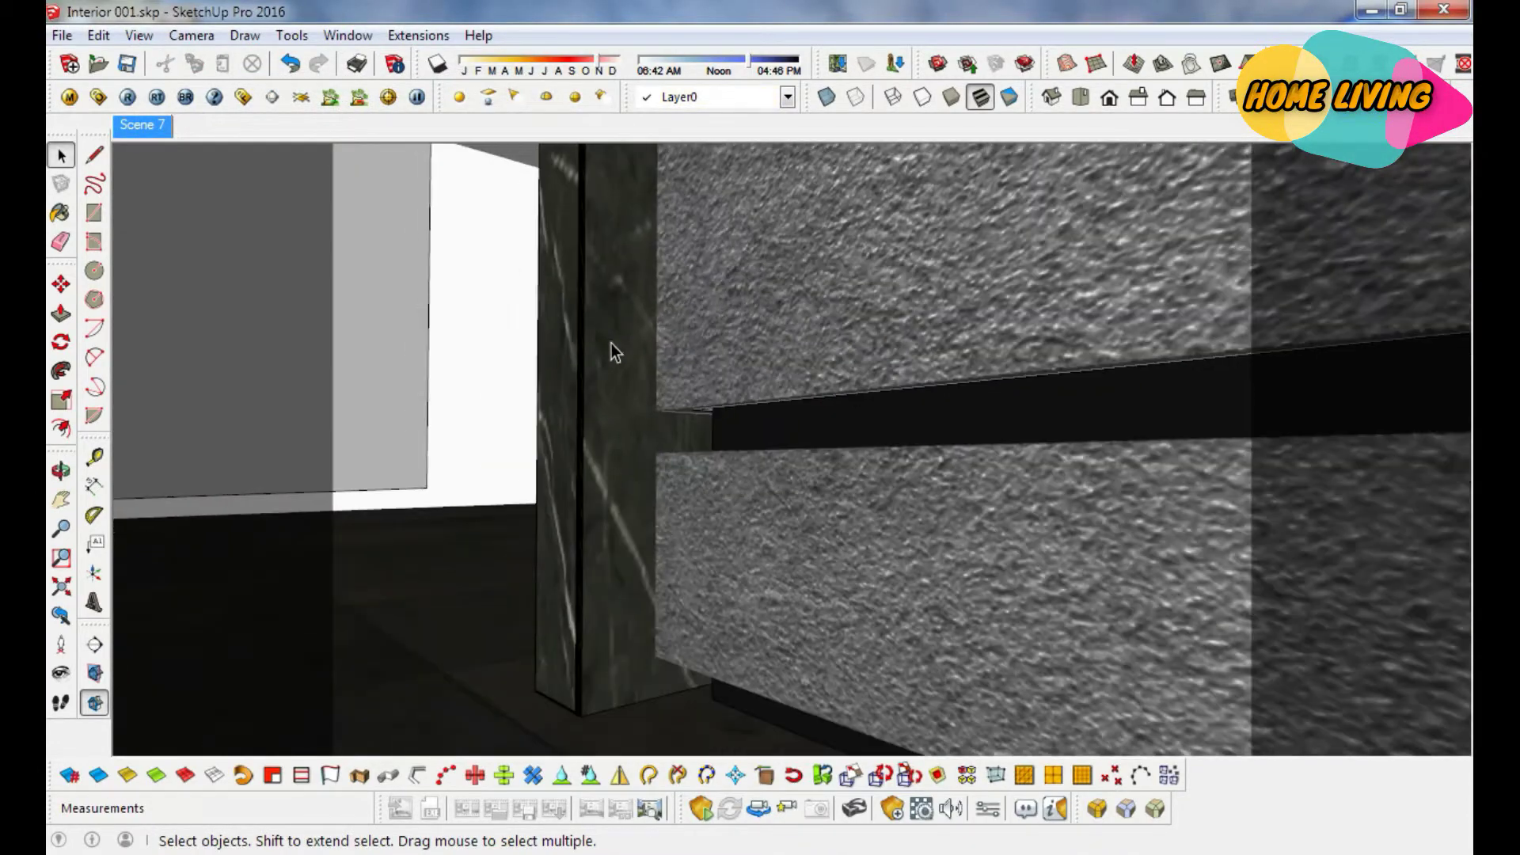
pyautogui.moveTo(615, 348)
pyautogui.mouseDown(button='middle')
pyautogui.moveTo(746, 601)
pyautogui.moveTo(676, 525)
pyautogui.moveTo(577, 525)
pyautogui.moveTo(622, 495)
pyautogui.mouseUp(button='middle')
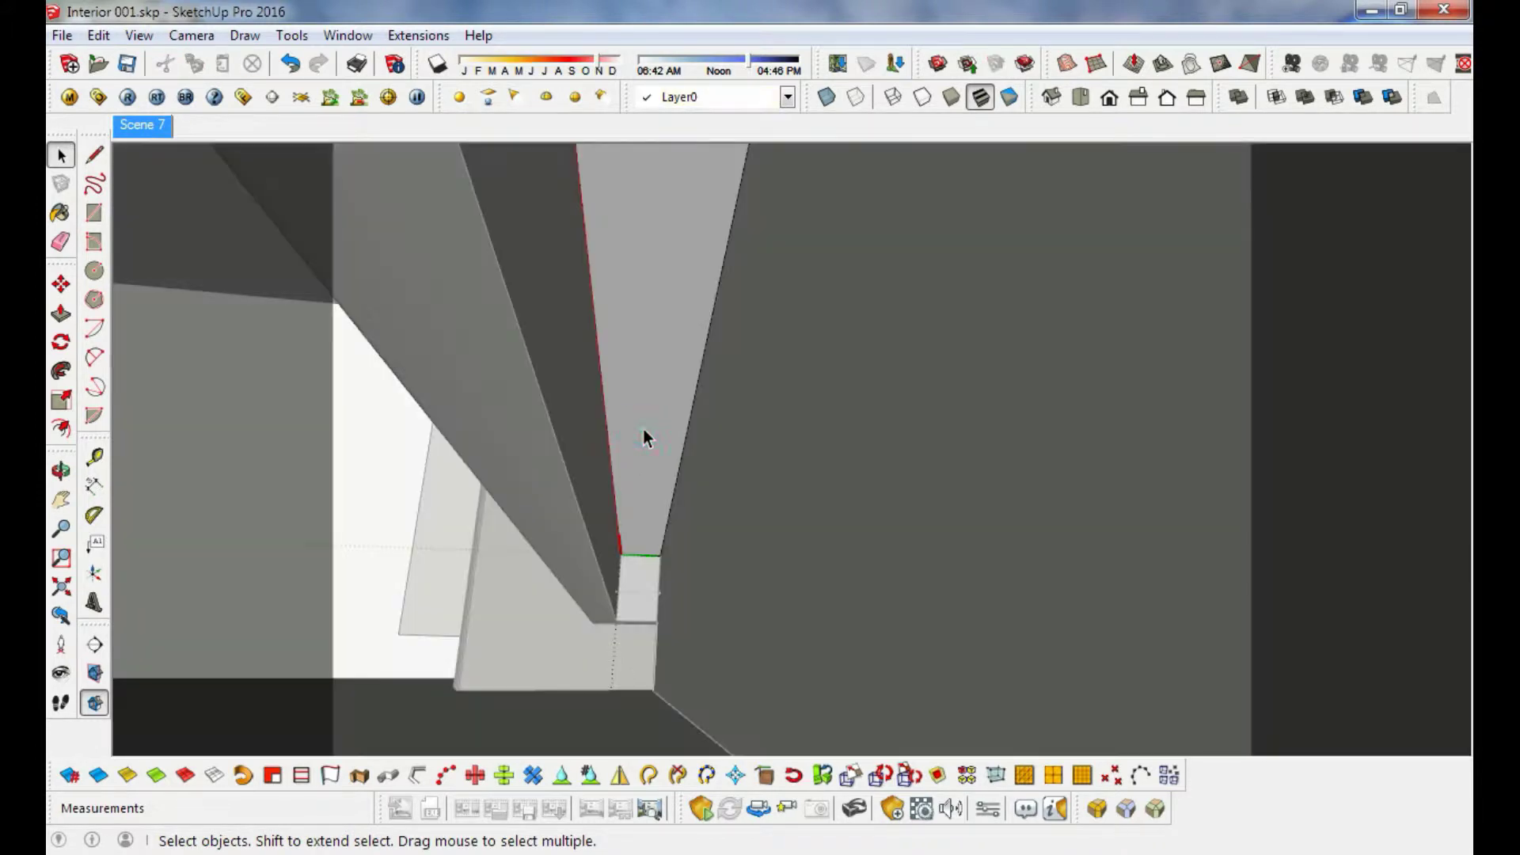
pyautogui.rightClick(642, 429)
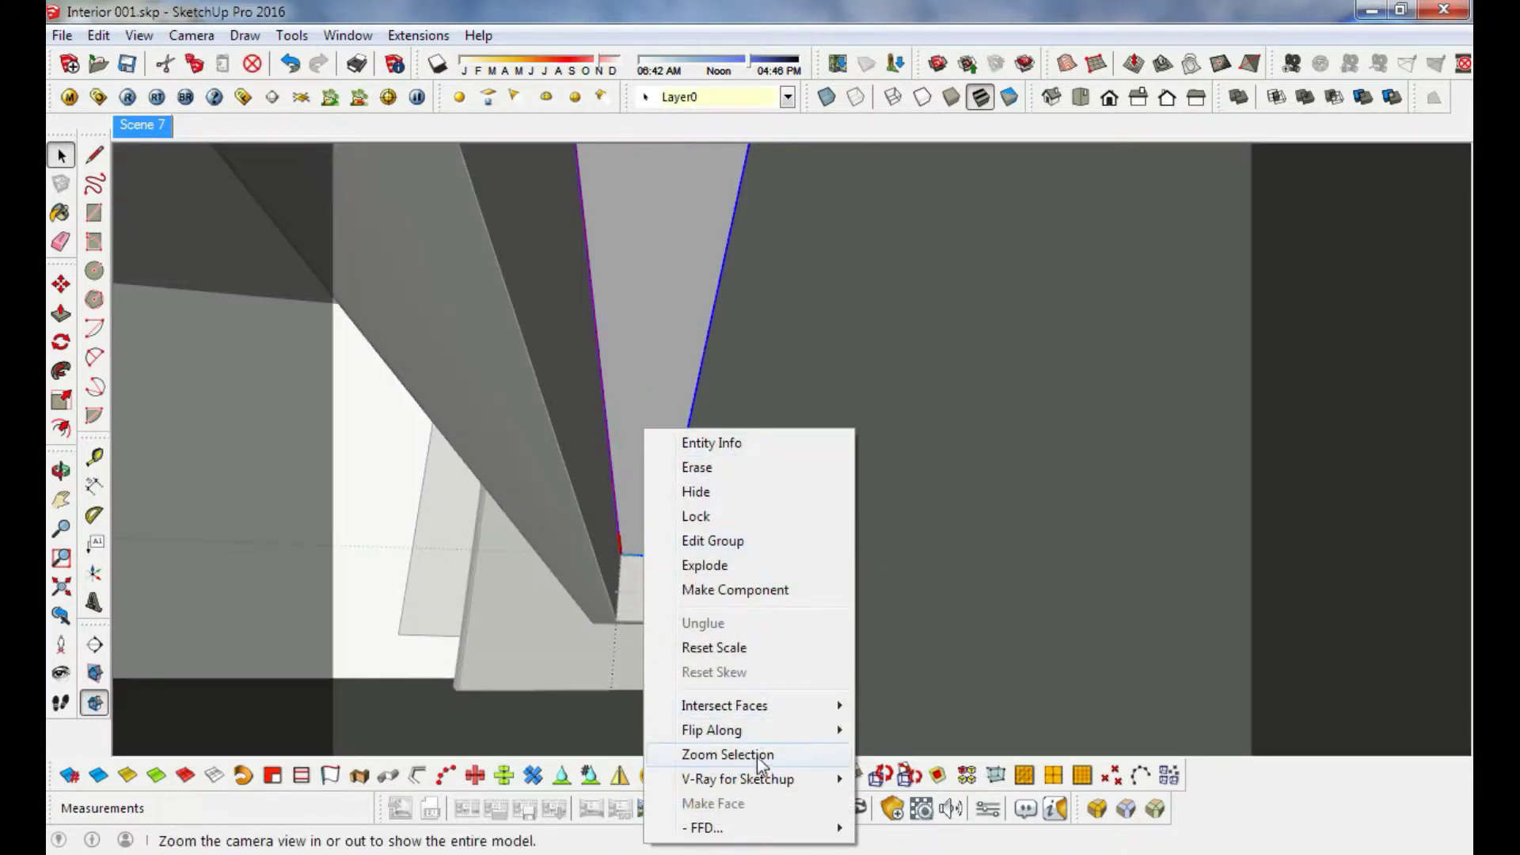
pyautogui.click(894, 778)
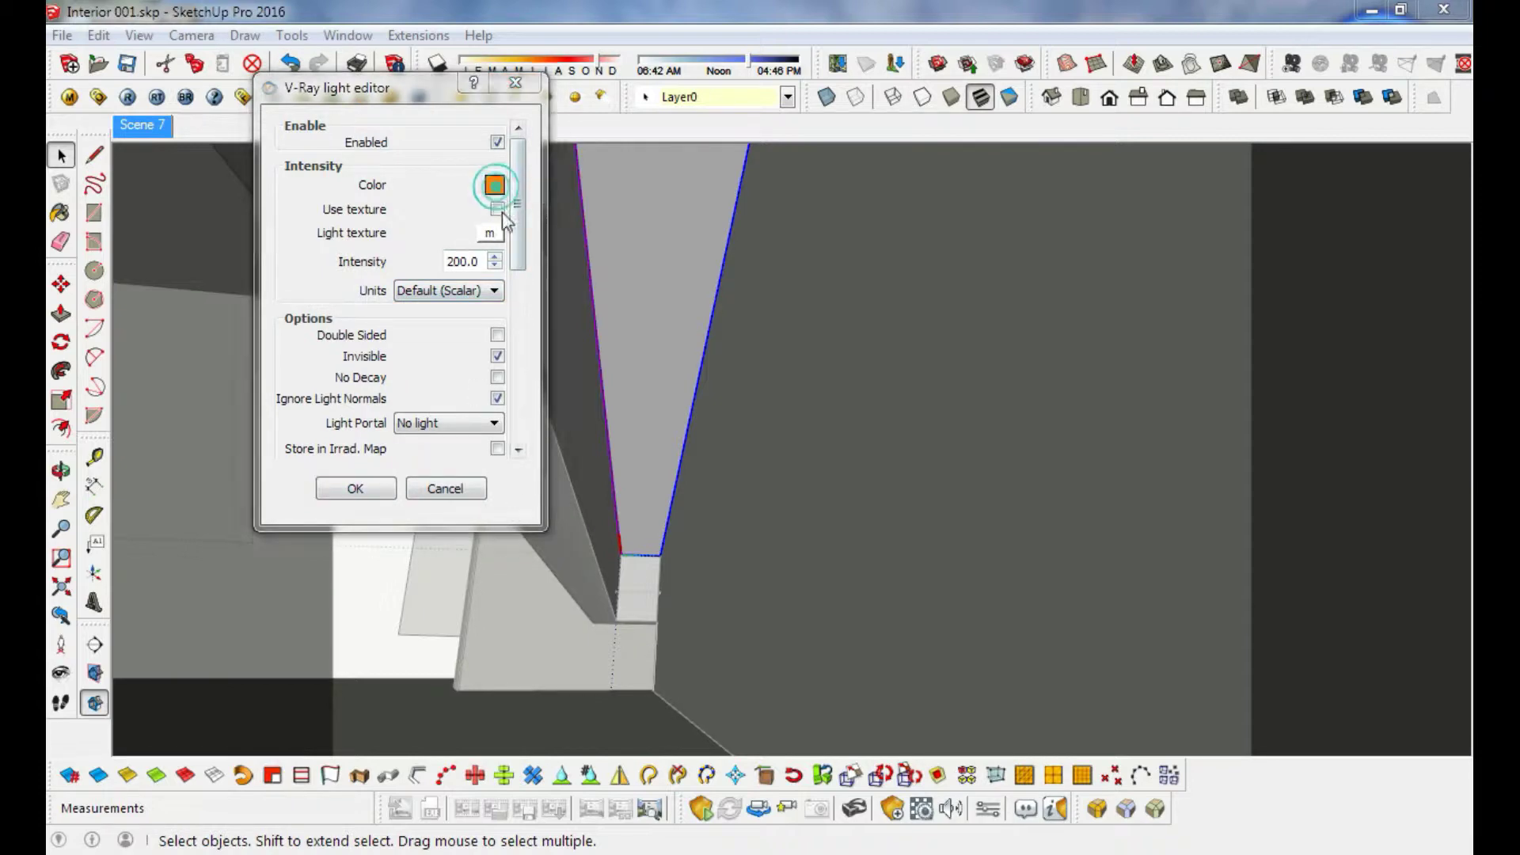
pyautogui.click(493, 184)
pyautogui.click(635, 487)
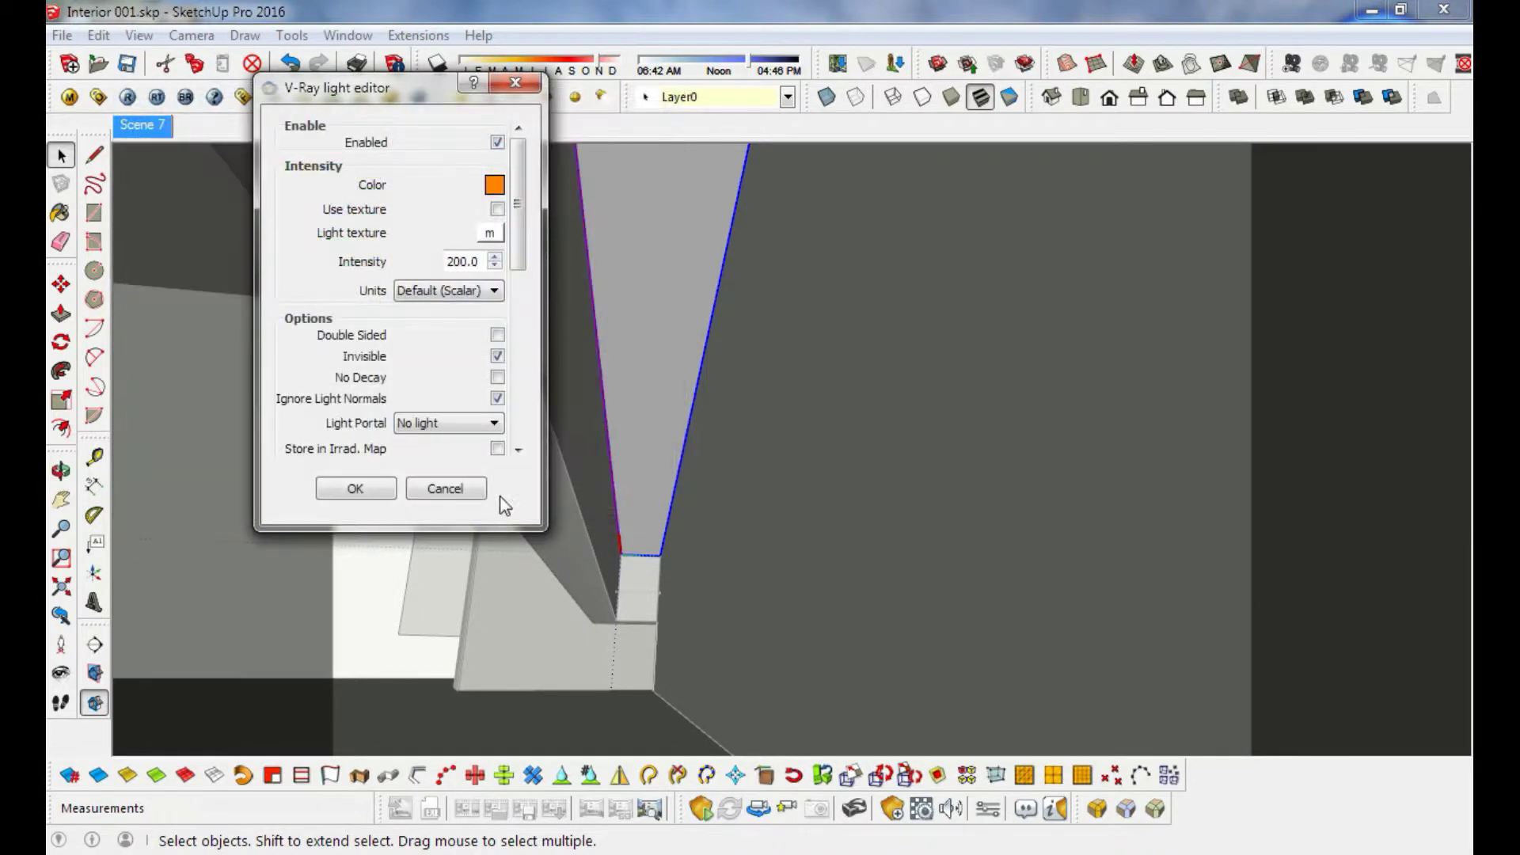
pyautogui.click(455, 510)
pyautogui.moveTo(461, 486)
pyautogui.mouseDown(button='middle')
pyautogui.moveTo(799, 634)
pyautogui.moveTo(633, 551)
pyautogui.moveTo(733, 545)
pyautogui.moveTo(497, 514)
pyautogui.moveTo(463, 407)
pyautogui.mouseUp(button='middle')
pyautogui.press('space')
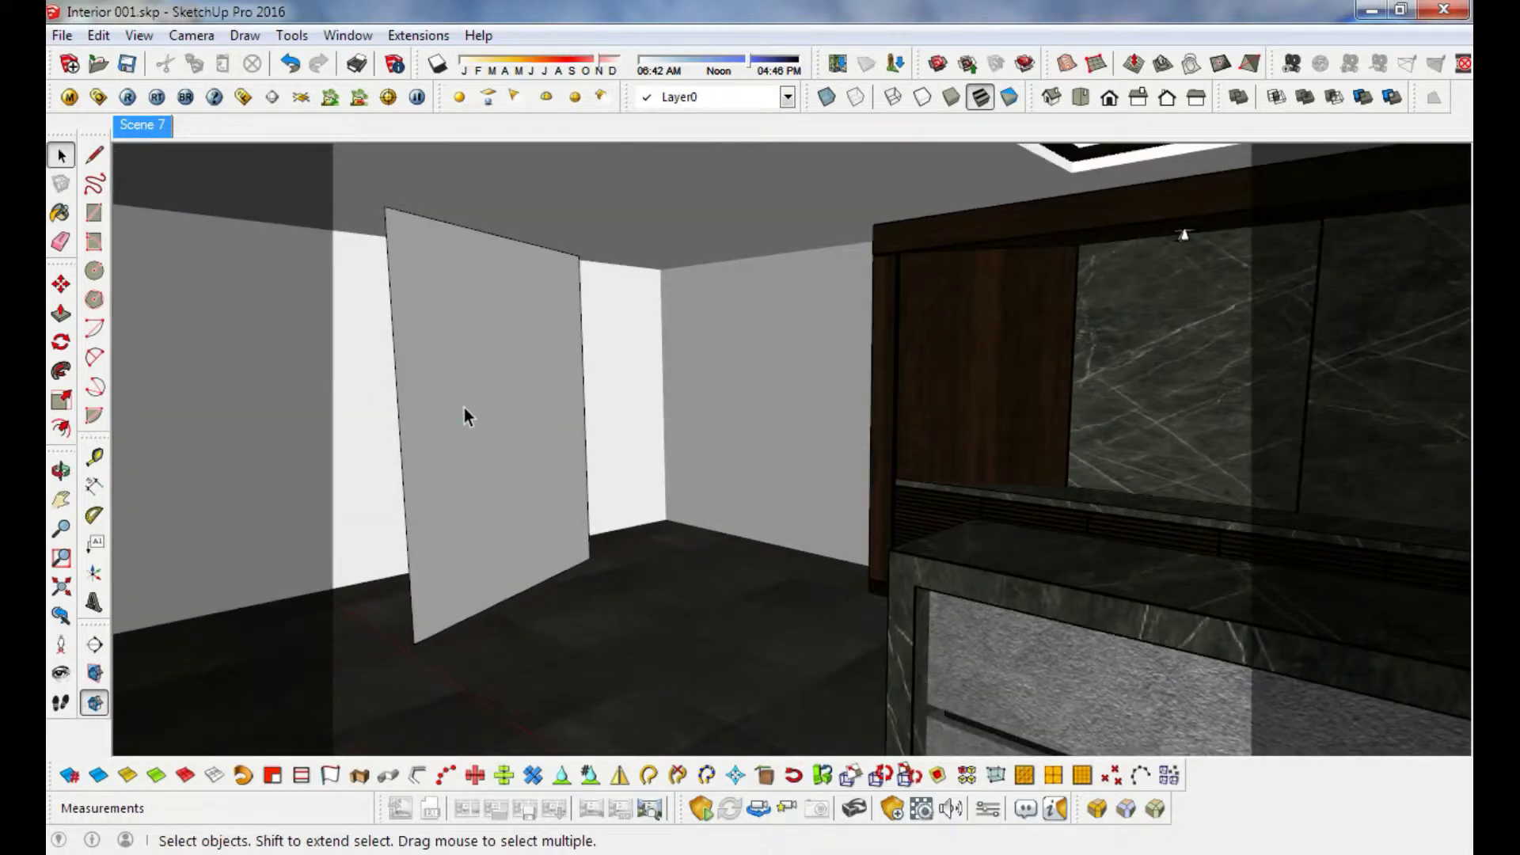
# Review the standing panel light's colour settings and cancel without changes.
pyautogui.rightClick(464, 407)
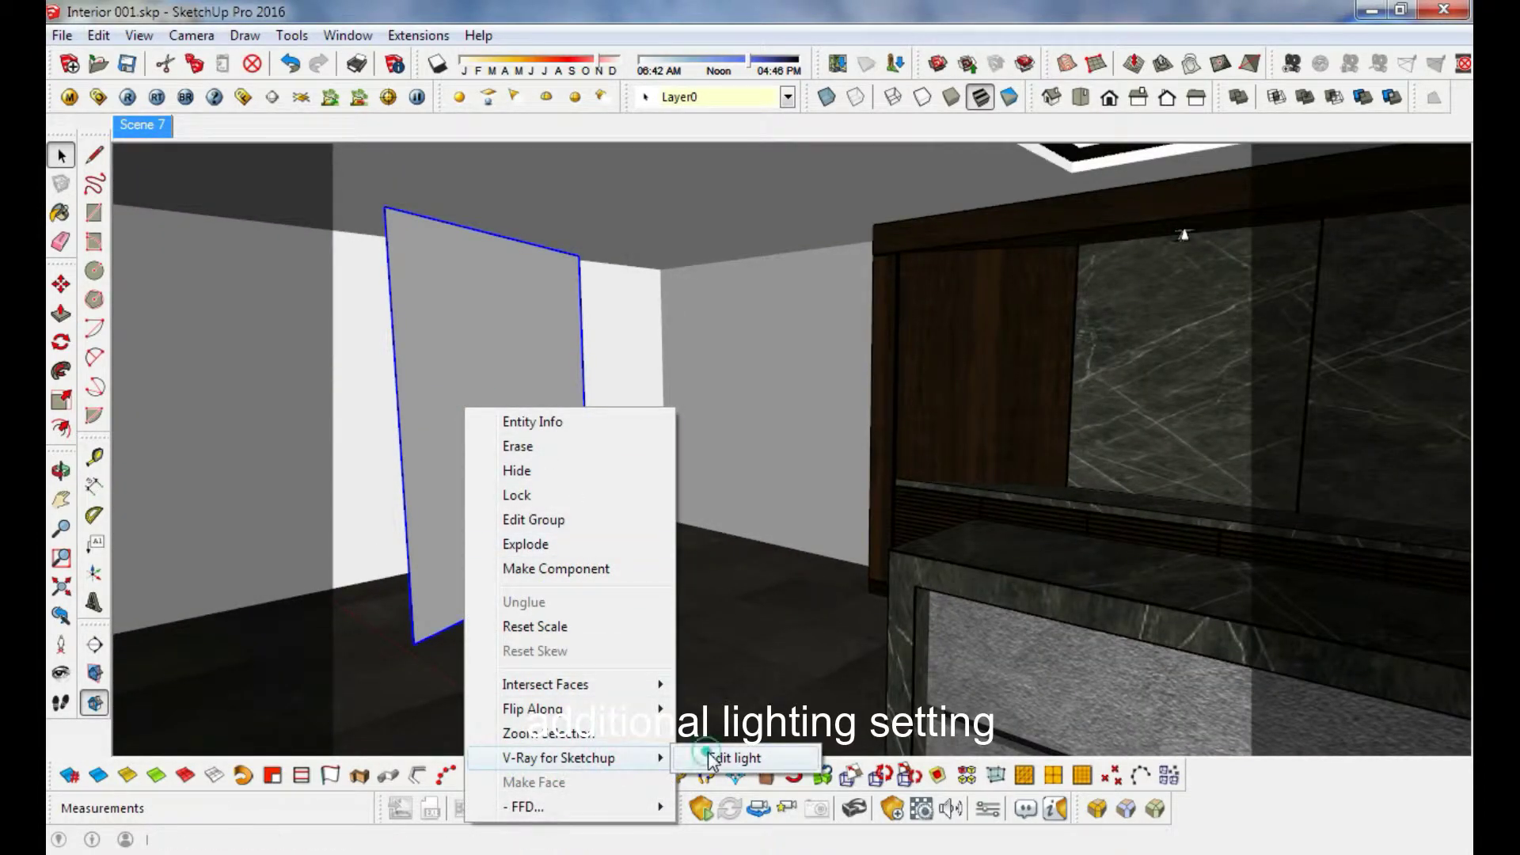
pyautogui.click(732, 757)
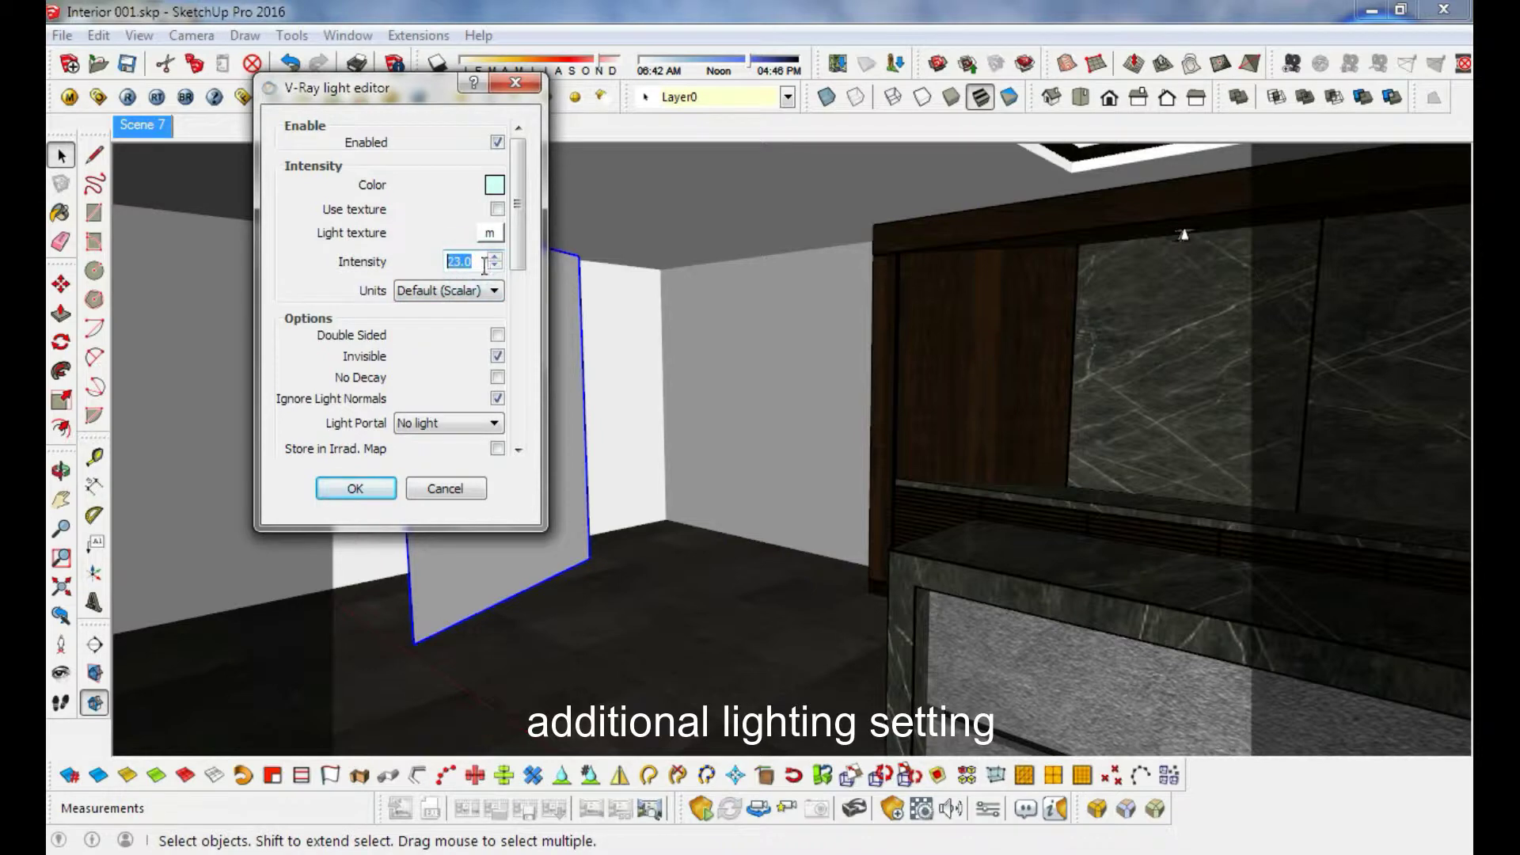
pyautogui.click(496, 187)
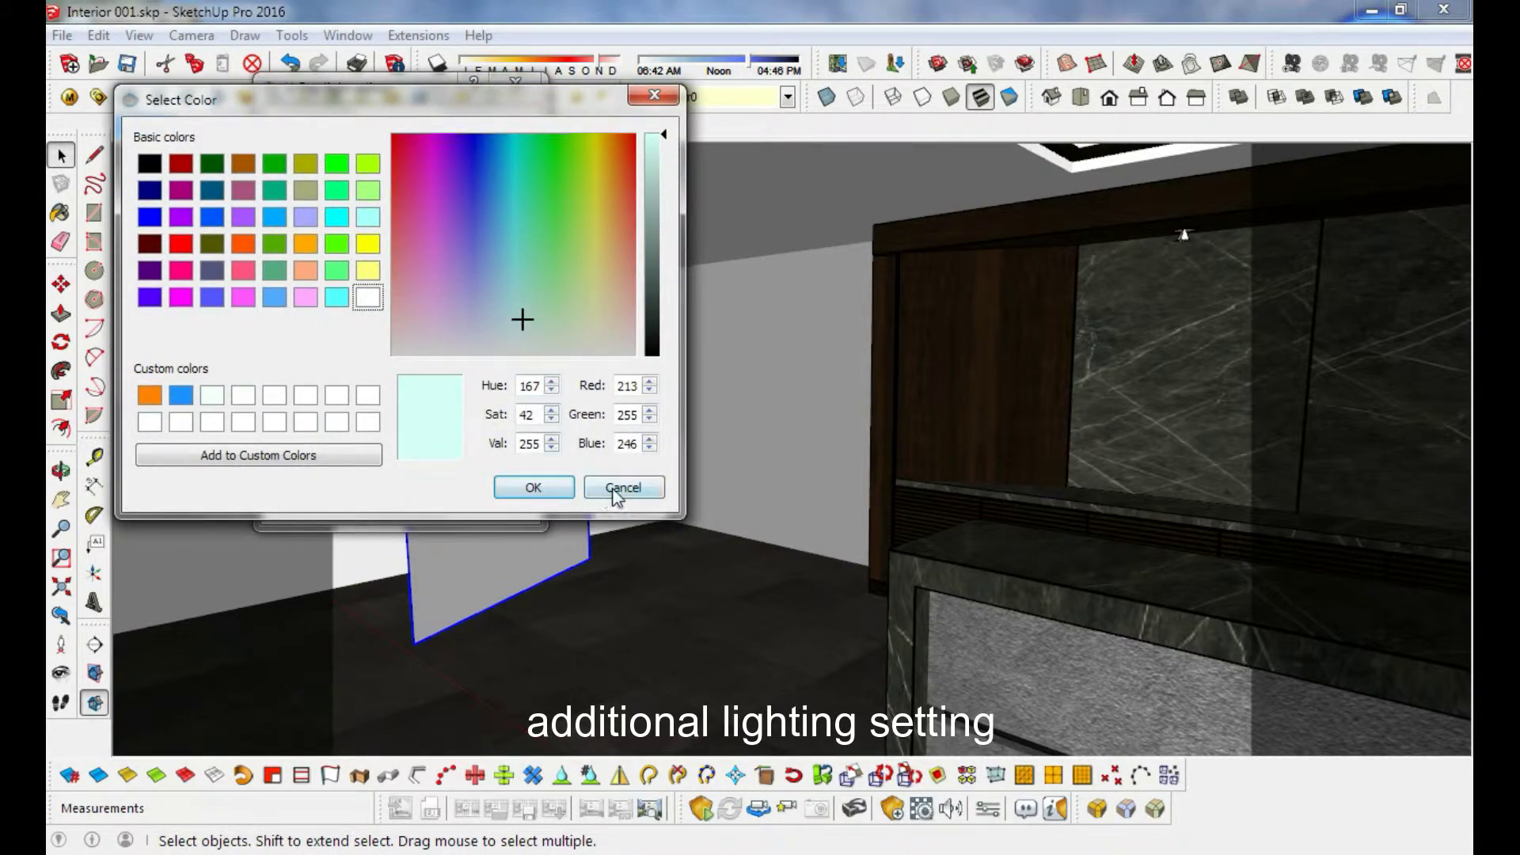
pyautogui.click(616, 489)
pyautogui.click(438, 488)
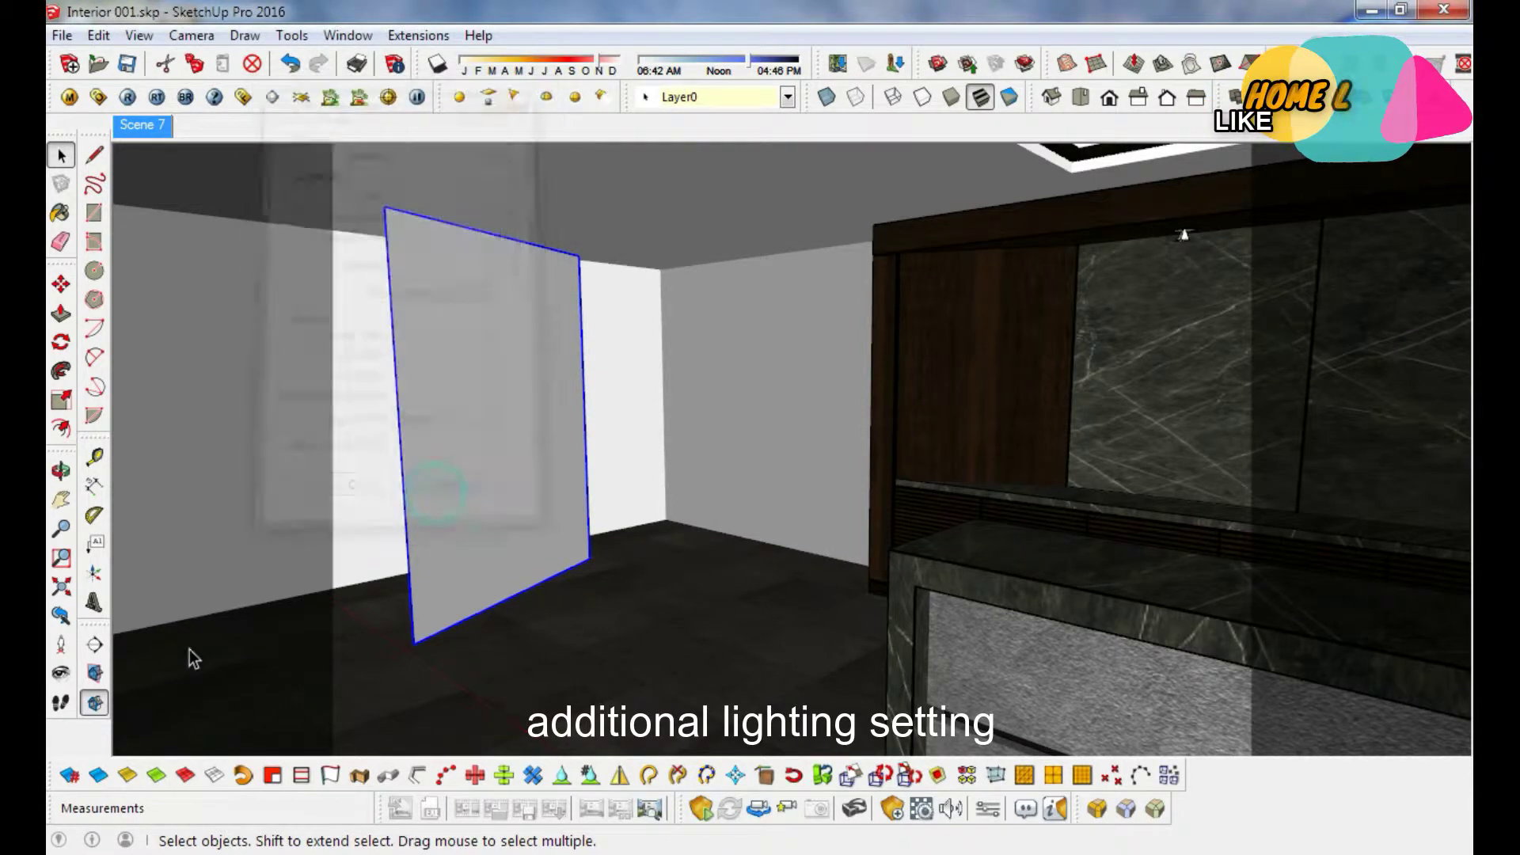
# Turn toward the white panel and check its light: pale cyan, intensity 3.0.
pyautogui.click(61, 673)
pyautogui.moveTo(604, 491)
pyautogui.mouseDown()
pyautogui.moveTo(644, 509)
pyautogui.moveTo(854, 524)
pyautogui.moveTo(1275, 523)
pyautogui.moveTo(960, 519)
pyautogui.moveTo(968, 485)
pyautogui.mouseUp()
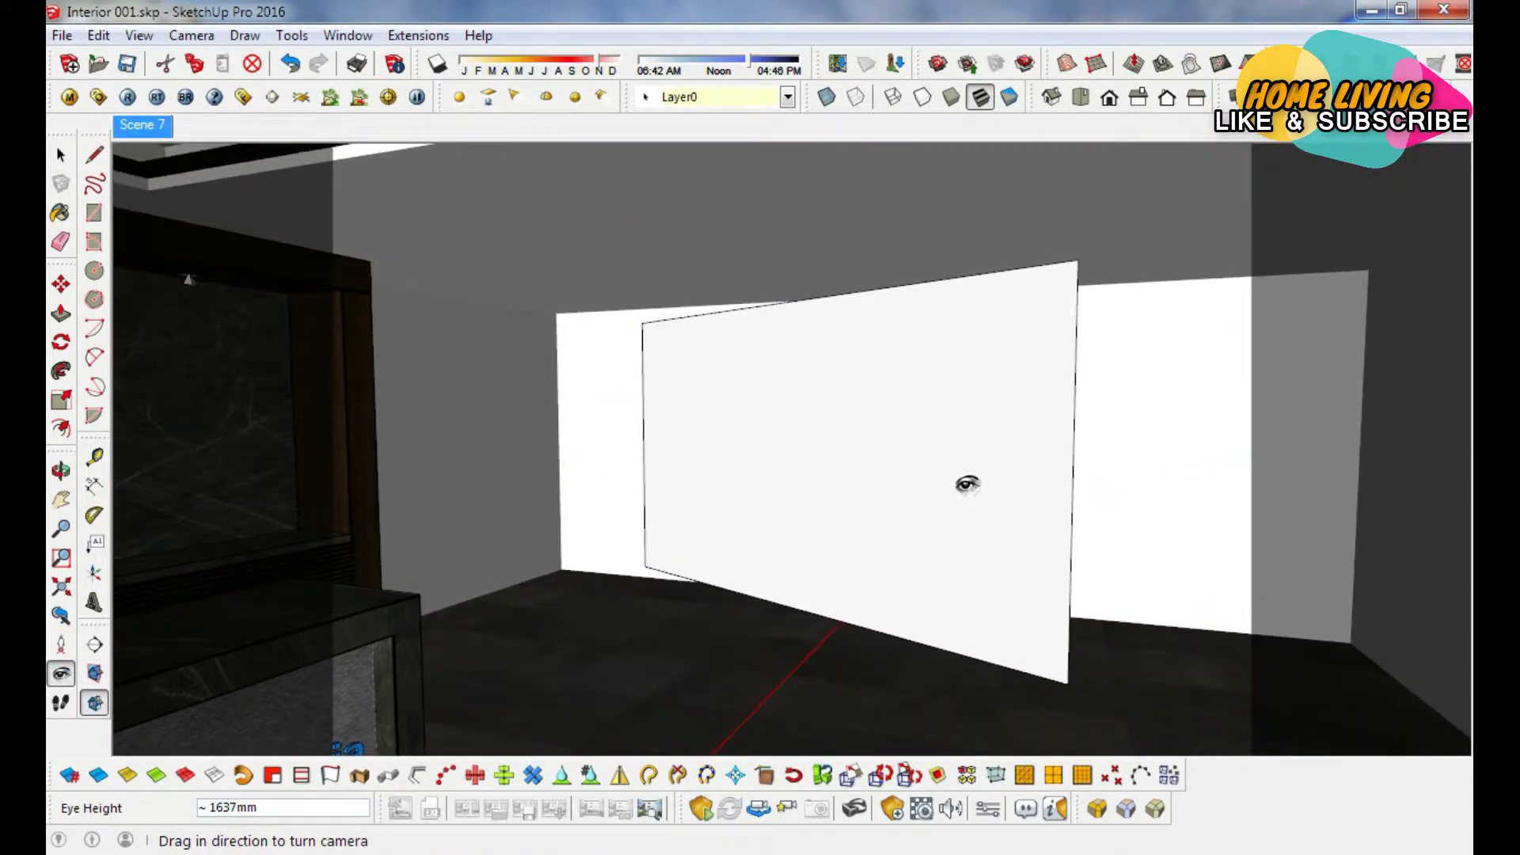
pyautogui.press('space')
pyautogui.click(942, 505)
pyautogui.rightClick(942, 505)
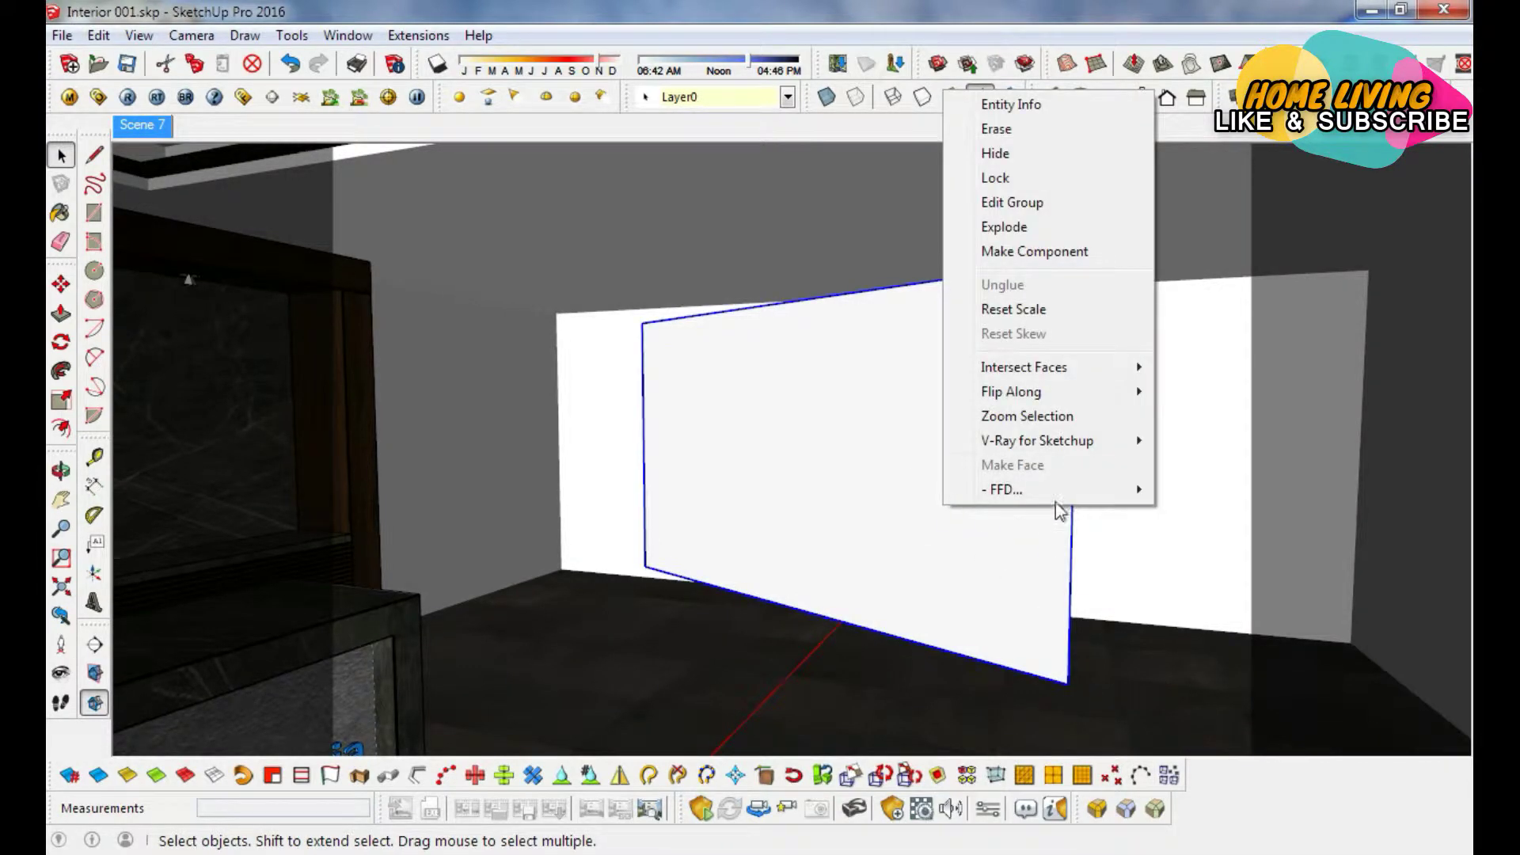
pyautogui.click(1061, 447)
pyautogui.click(1190, 443)
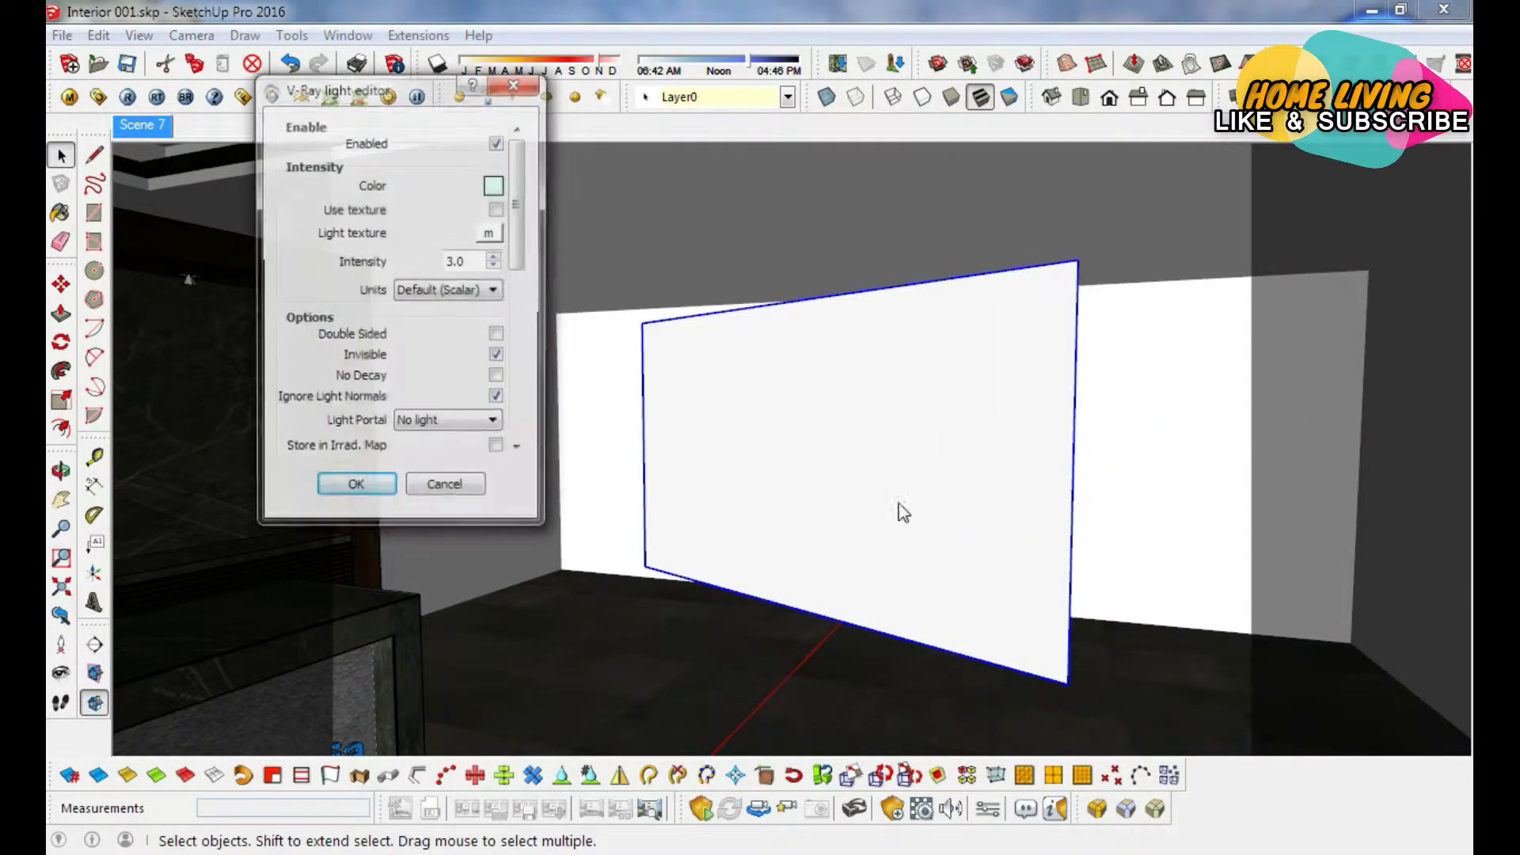
pyautogui.doubleClick(459, 263)
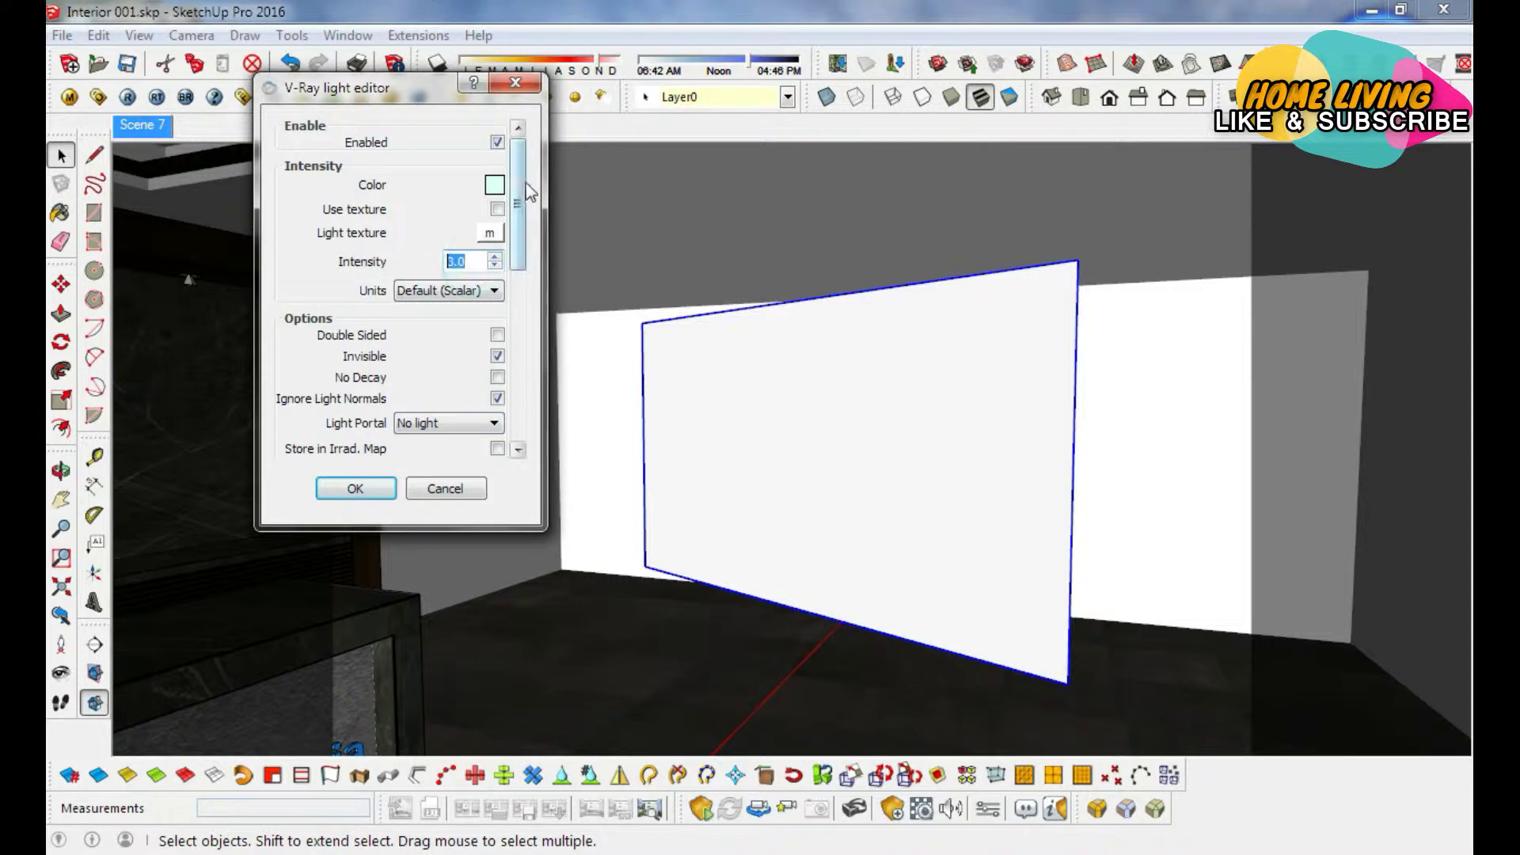
pyautogui.click(494, 184)
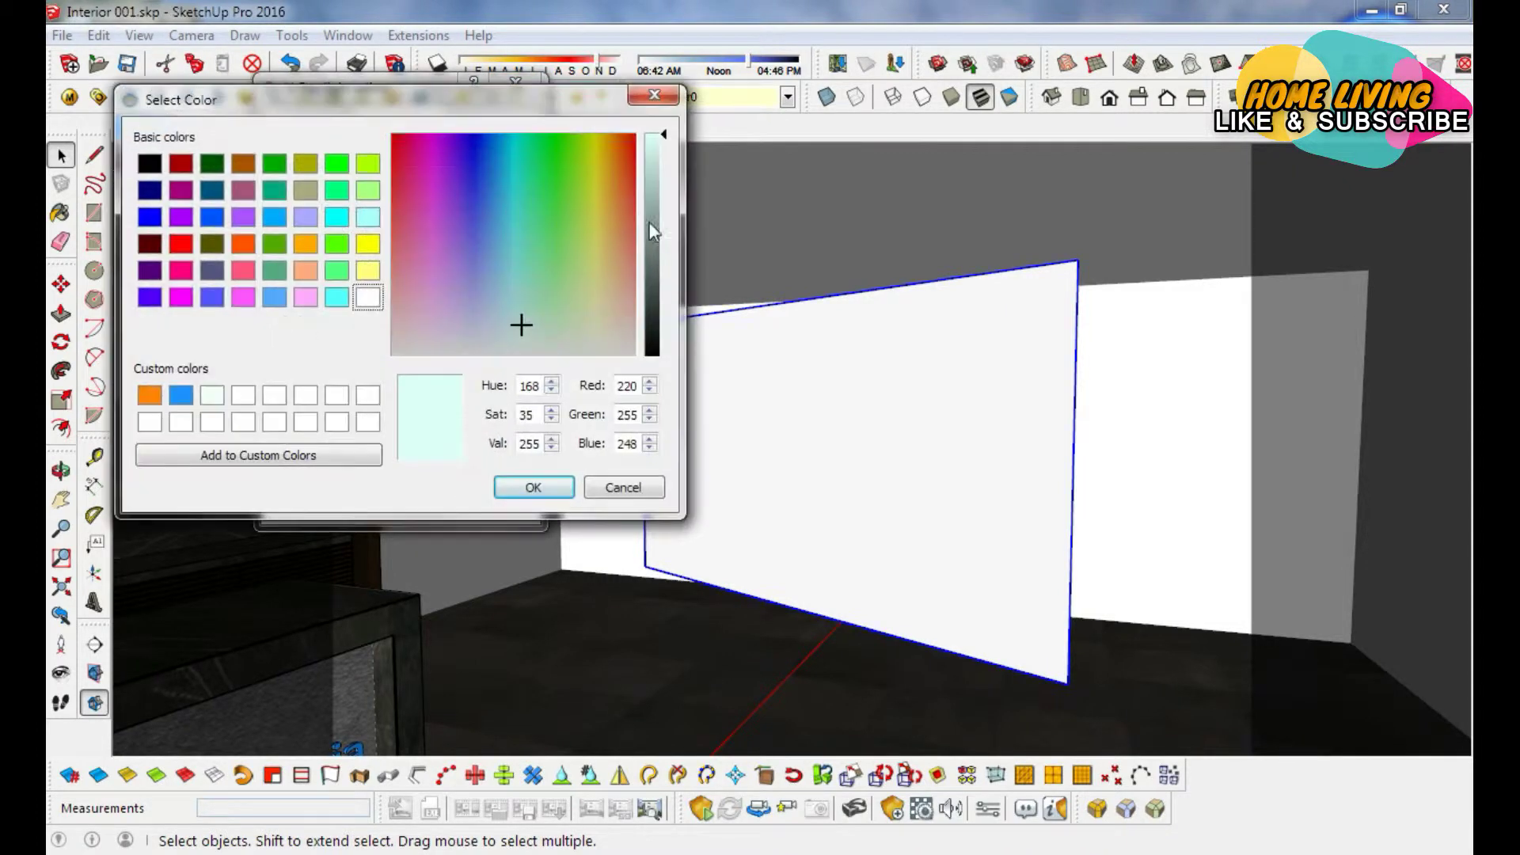
pyautogui.click(630, 488)
pyautogui.click(457, 483)
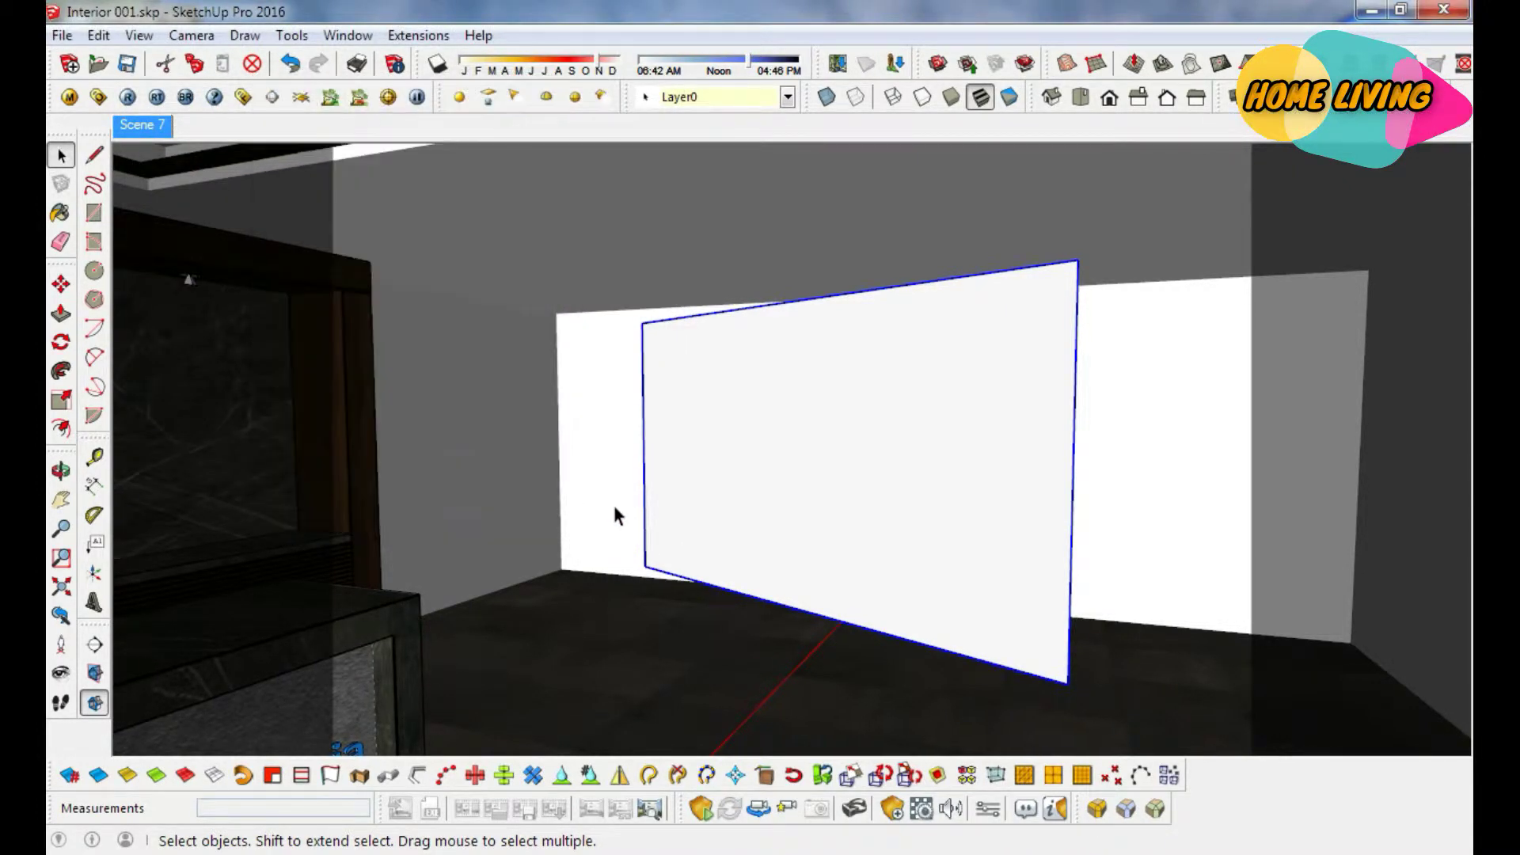
# Look up toward the ceiling to frame the hidden lamp strip.
pyautogui.click(61, 674)
pyautogui.moveTo(726, 400)
pyautogui.mouseDown()
pyautogui.moveTo(401, 367)
pyautogui.moveTo(706, 432)
pyautogui.moveTo(401, 300)
pyautogui.moveTo(410, 391)
pyautogui.moveTo(291, 301)
pyautogui.moveTo(498, 424)
pyautogui.moveTo(554, 592)
pyautogui.moveTo(631, 611)
pyautogui.moveTo(509, 651)
pyautogui.moveTo(320, 667)
pyautogui.moveTo(510, 594)
pyautogui.mouseUp()
pyautogui.press('o')
# Review the upper and lower hidden ceiling lamps' orange light settings without changes.
pyautogui.click(62, 155)
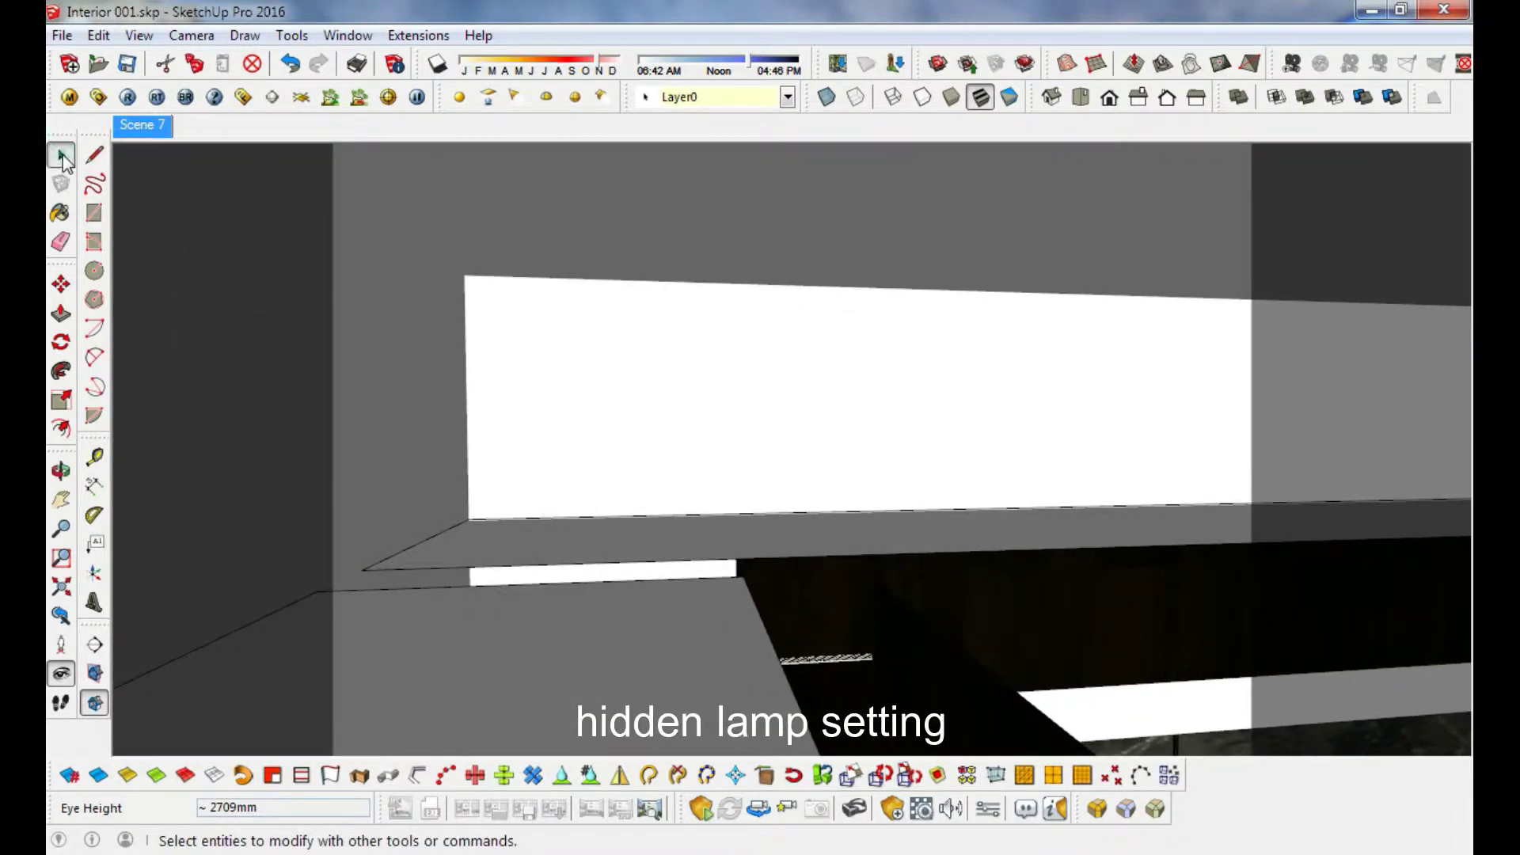
pyautogui.click(592, 544)
pyautogui.rightClick(592, 545)
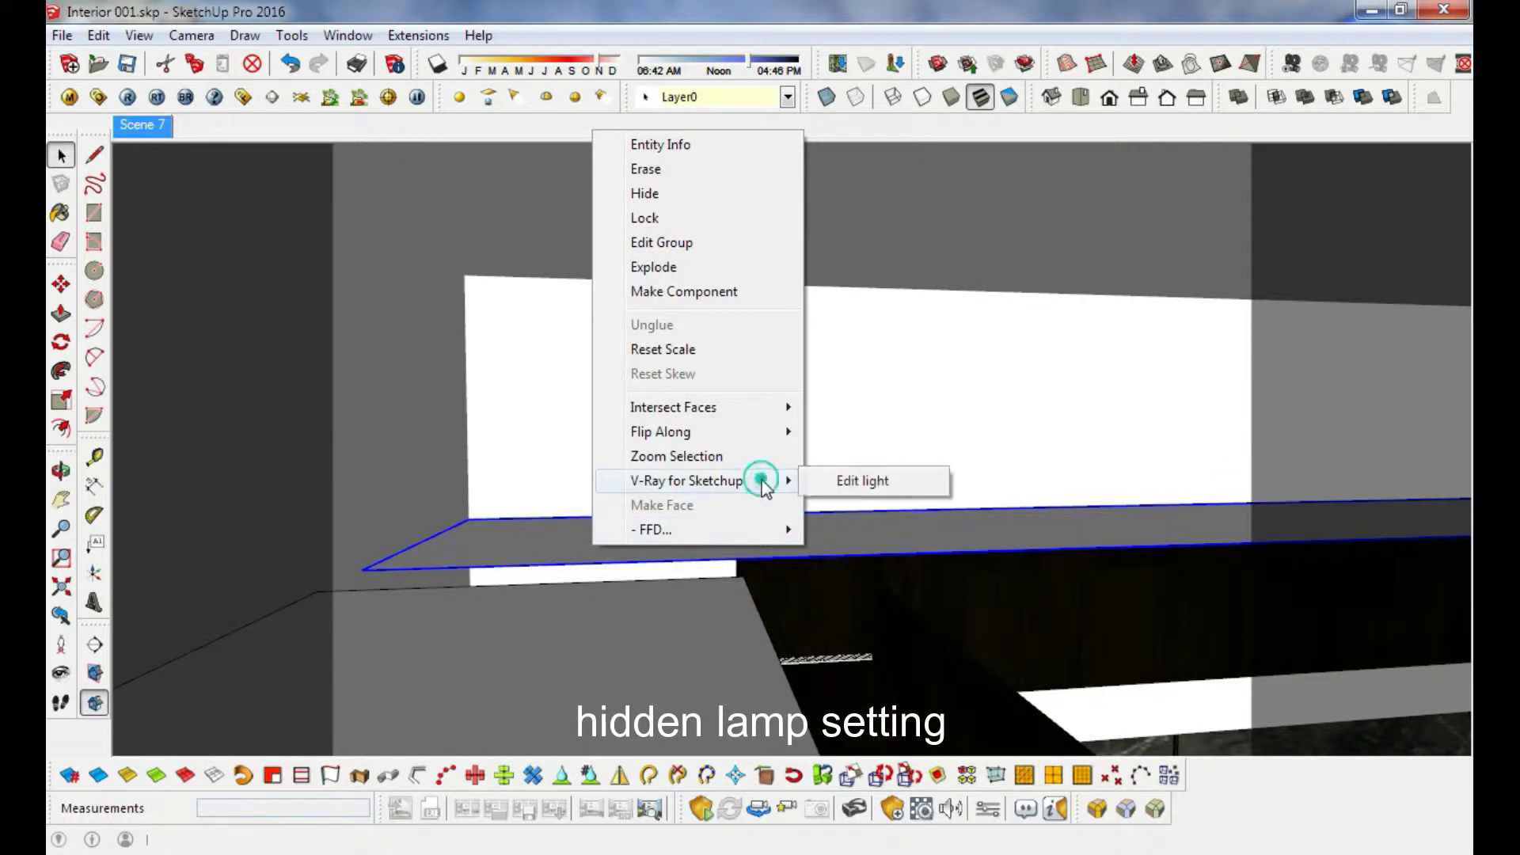
pyautogui.click(853, 481)
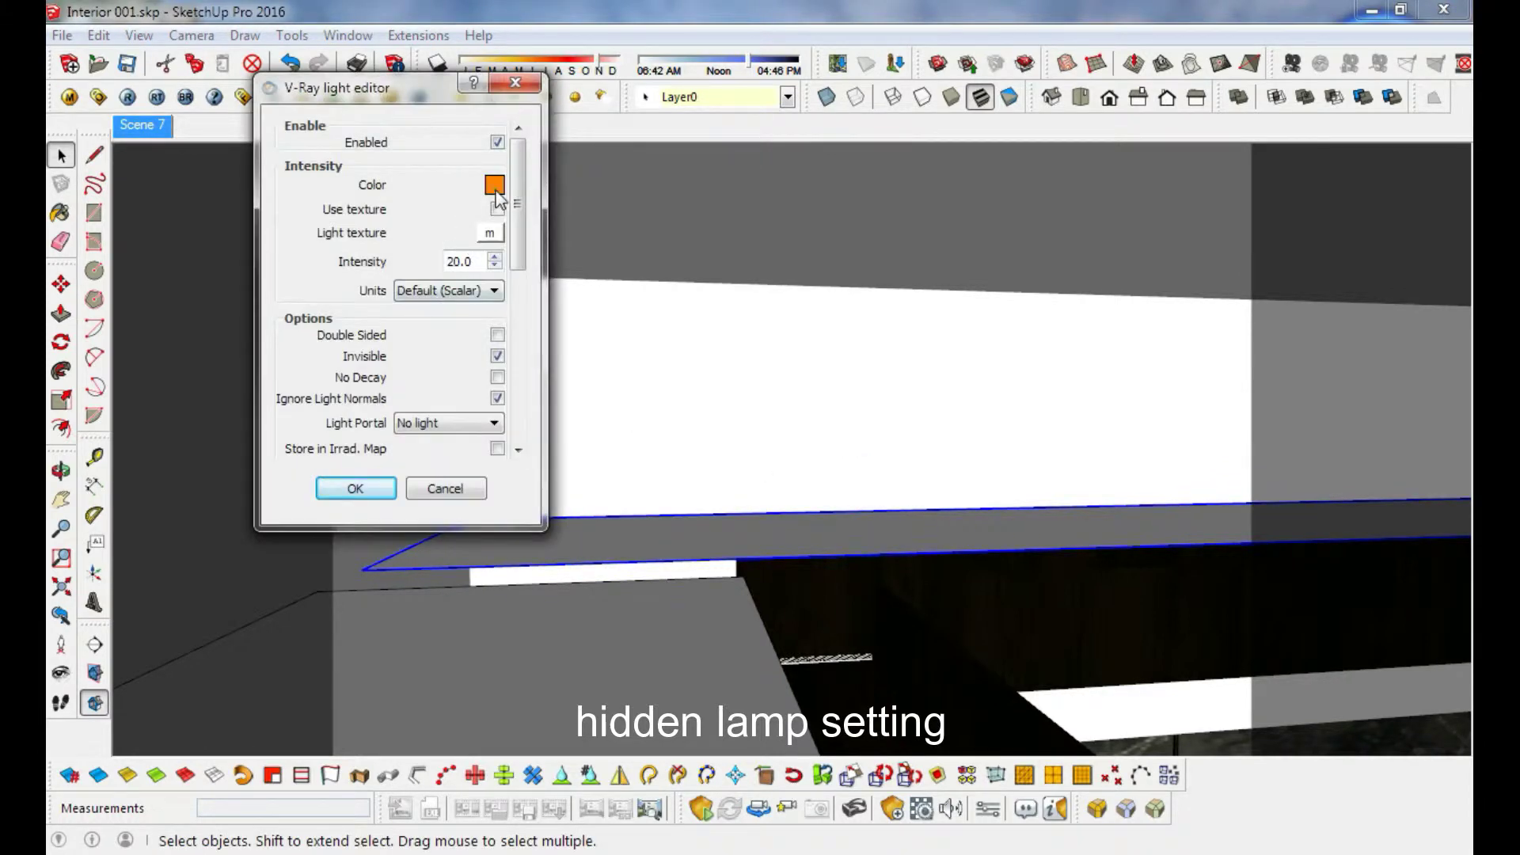
pyautogui.click(494, 187)
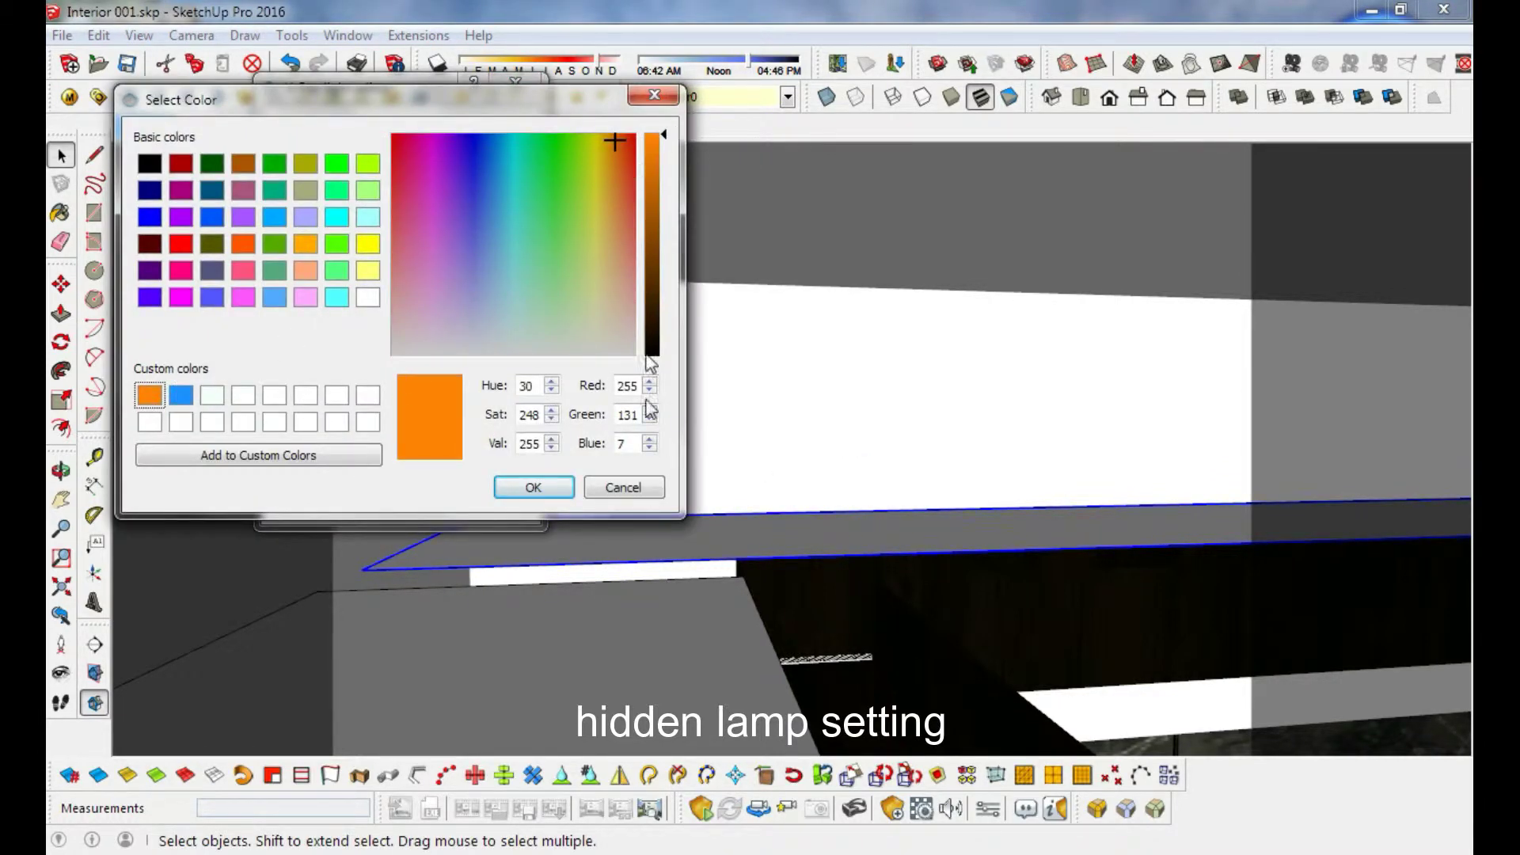
pyautogui.click(610, 495)
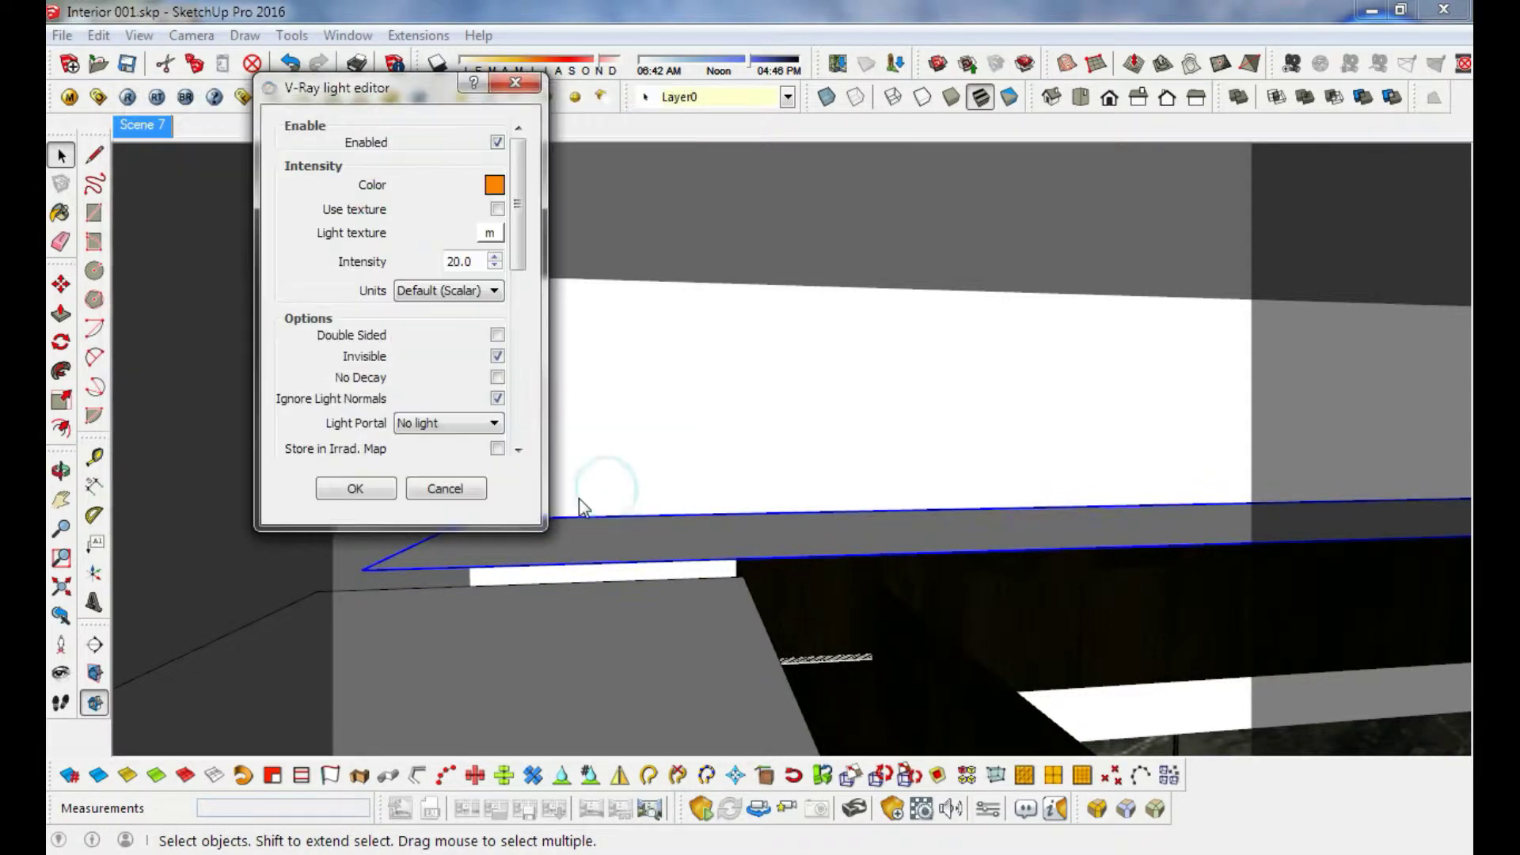
pyautogui.click(479, 491)
pyautogui.rightClick(513, 638)
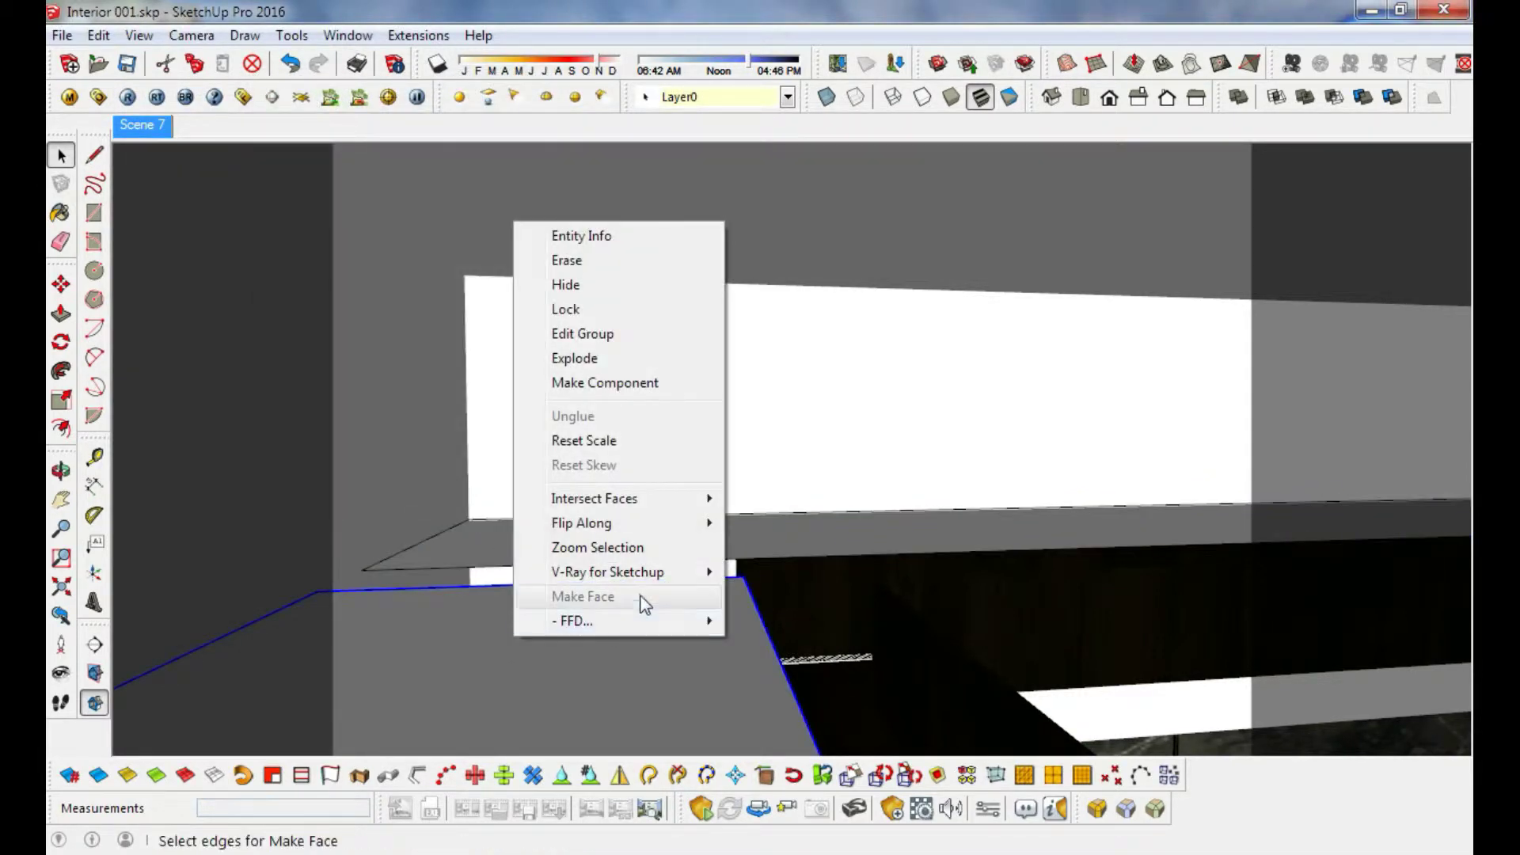
pyautogui.click(820, 577)
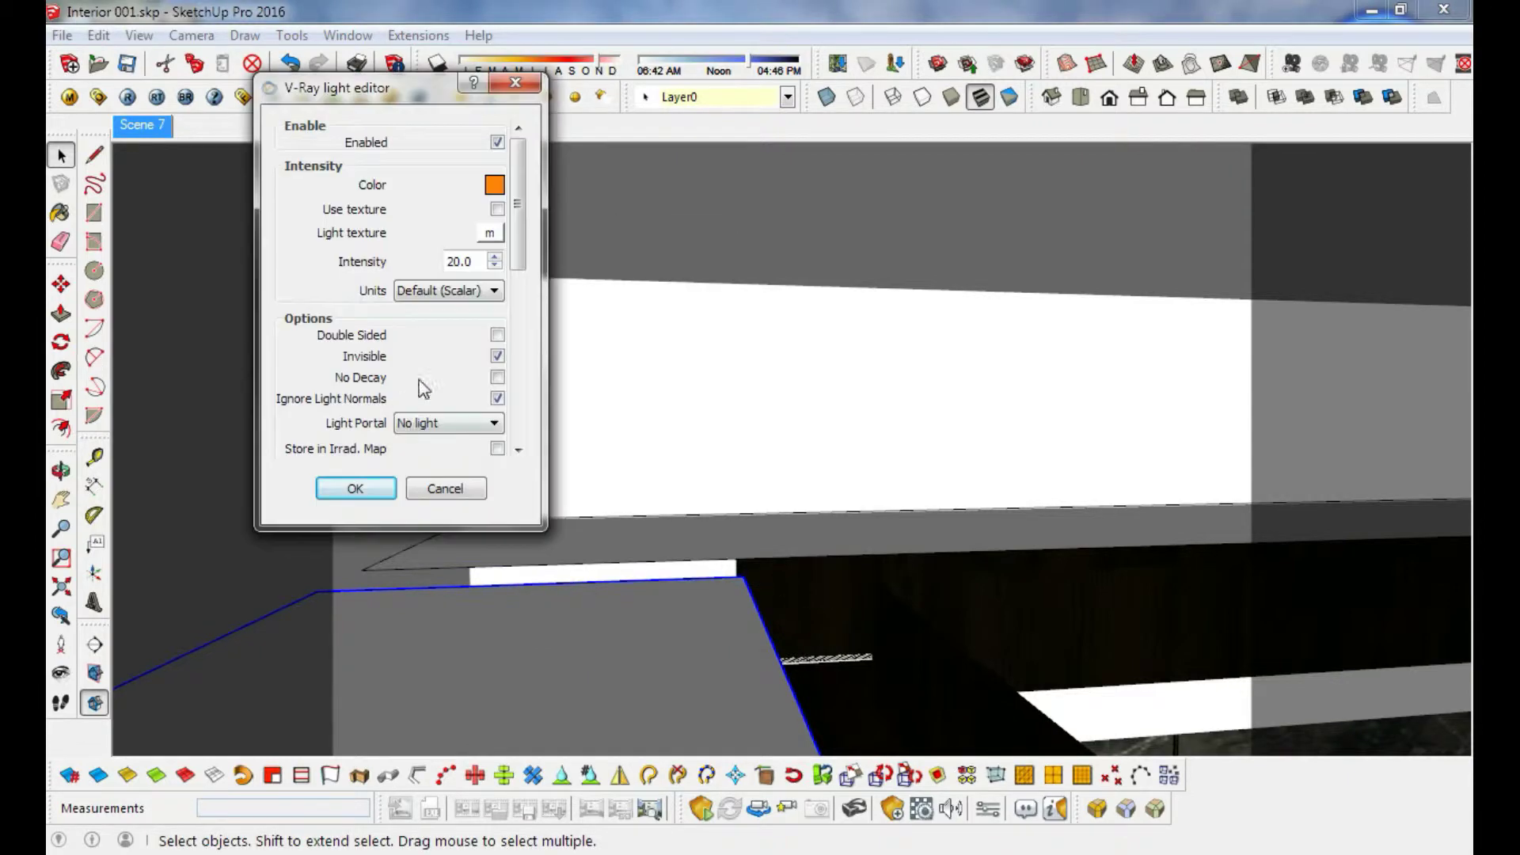
pyautogui.click(454, 493)
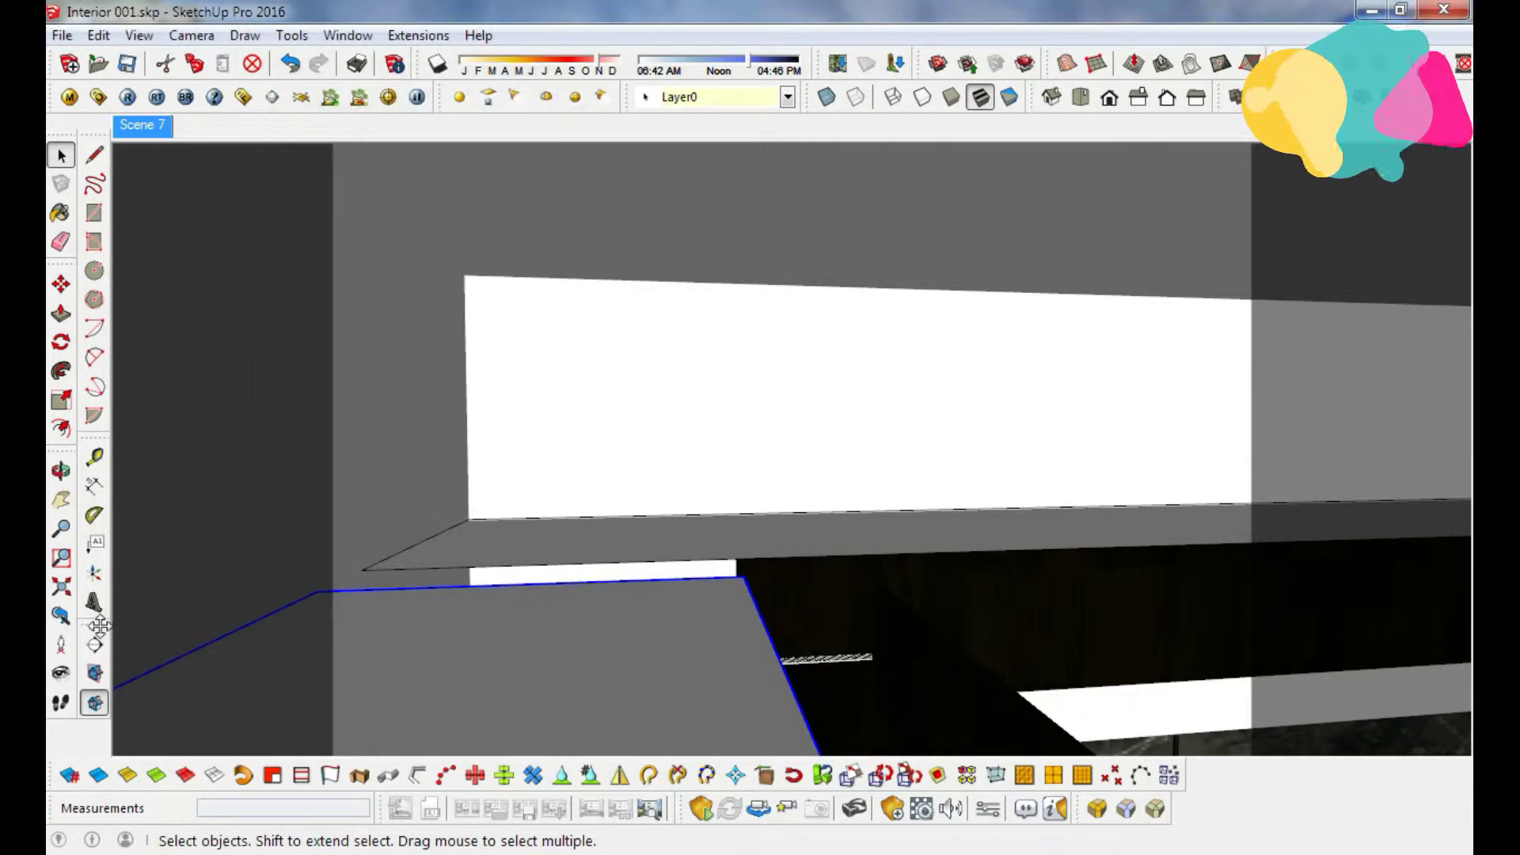
# Check the counter lamps' light settings, intensity 20.0, then return to Scene 7.
pyautogui.click(61, 673)
pyautogui.moveTo(596, 539)
pyautogui.mouseDown()
pyautogui.moveTo(1465, 542)
pyautogui.moveTo(841, 577)
pyautogui.moveTo(940, 601)
pyautogui.moveTo(1040, 411)
pyautogui.moveTo(570, 399)
pyautogui.moveTo(549, 434)
pyautogui.moveTo(409, 456)
pyautogui.mouseUp()
pyautogui.click(61, 155)
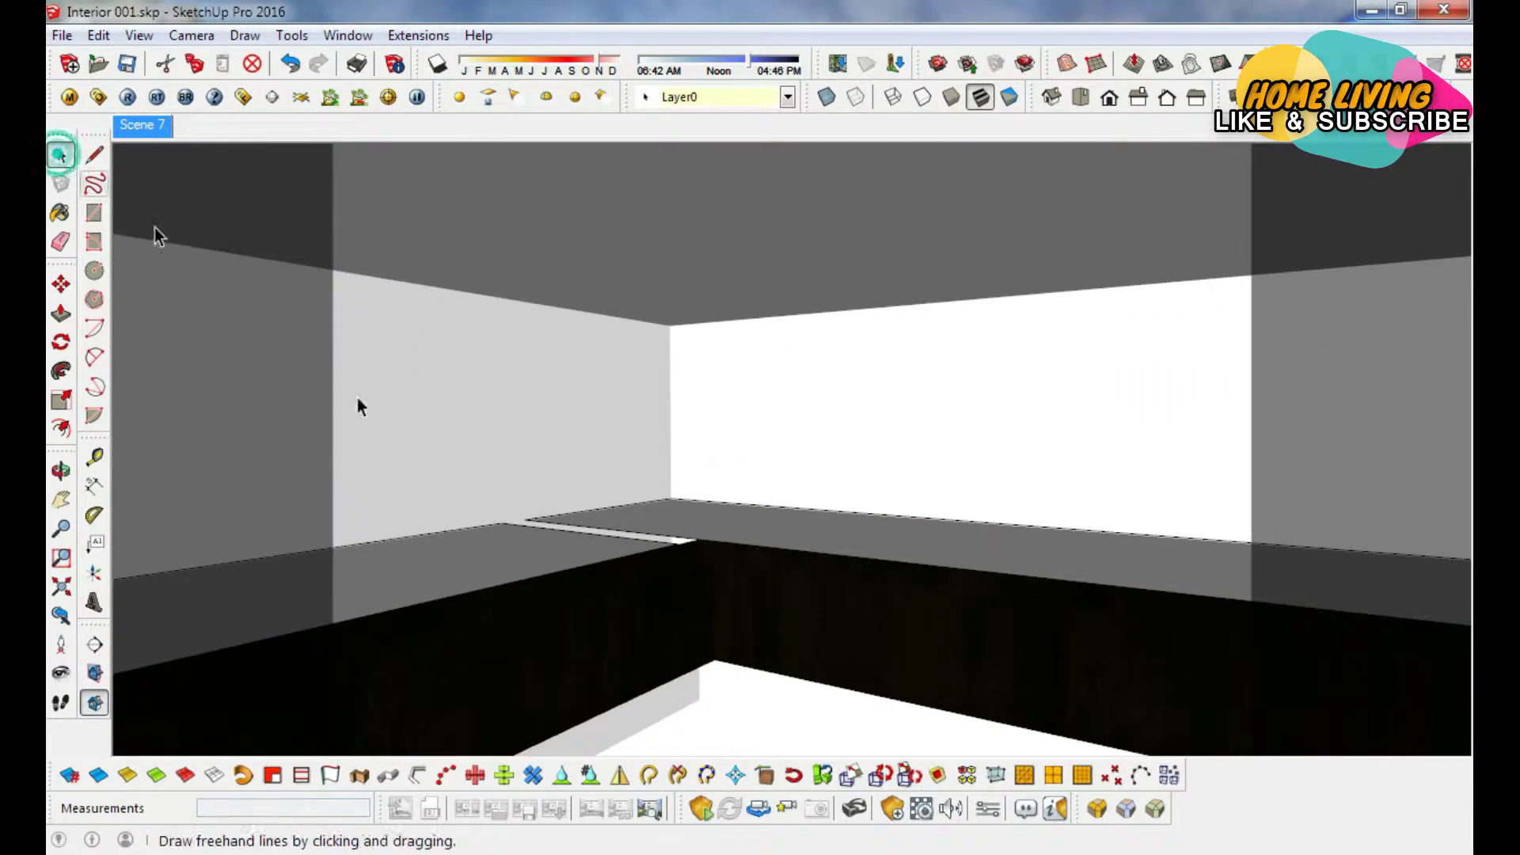
pyautogui.click(521, 538)
pyautogui.rightClick(520, 538)
pyautogui.moveTo(615, 472)
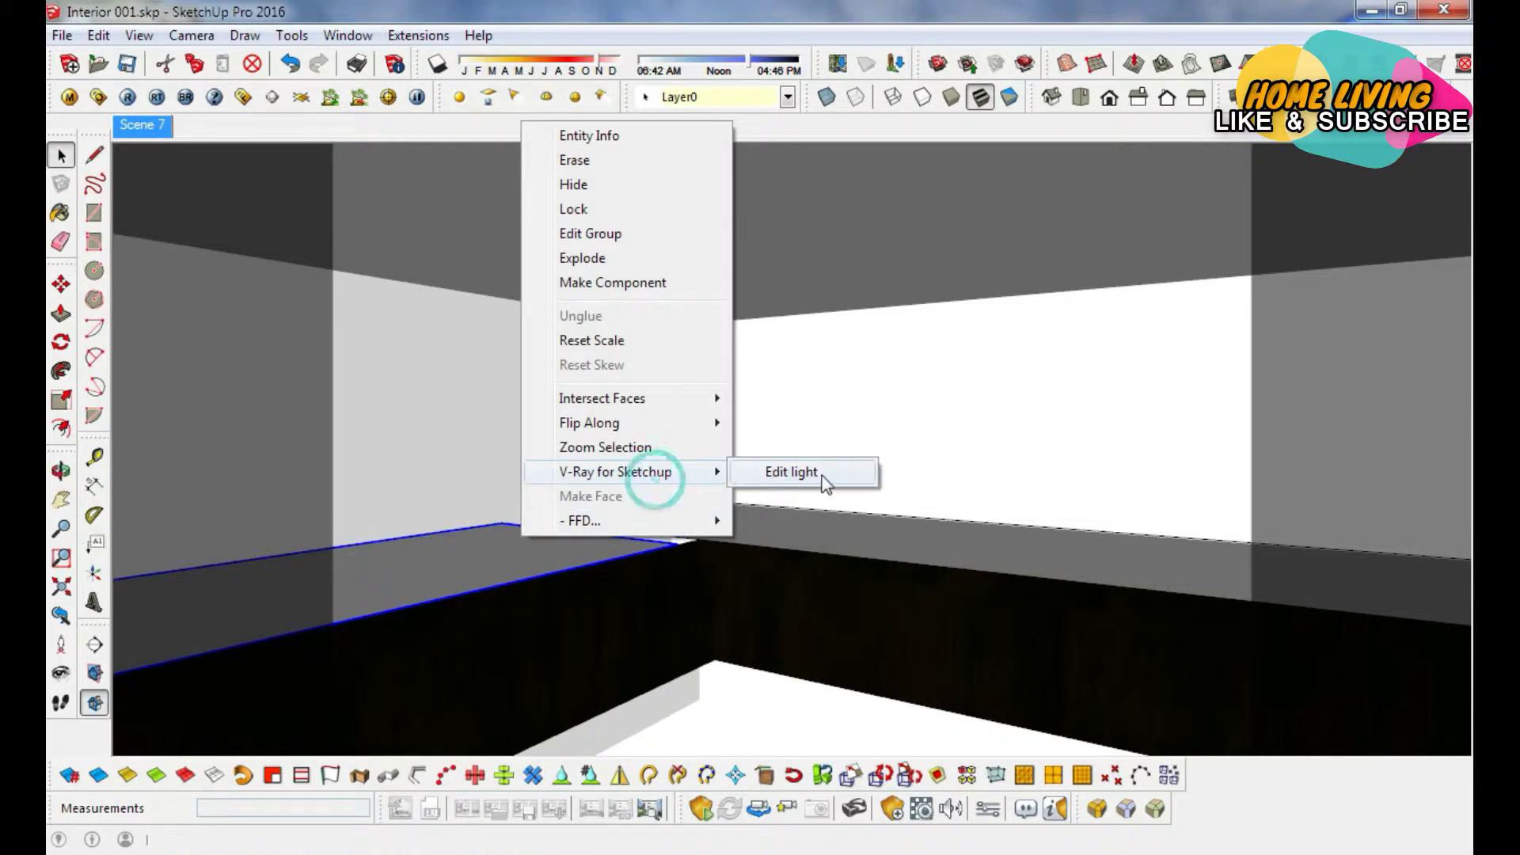
pyautogui.click(823, 473)
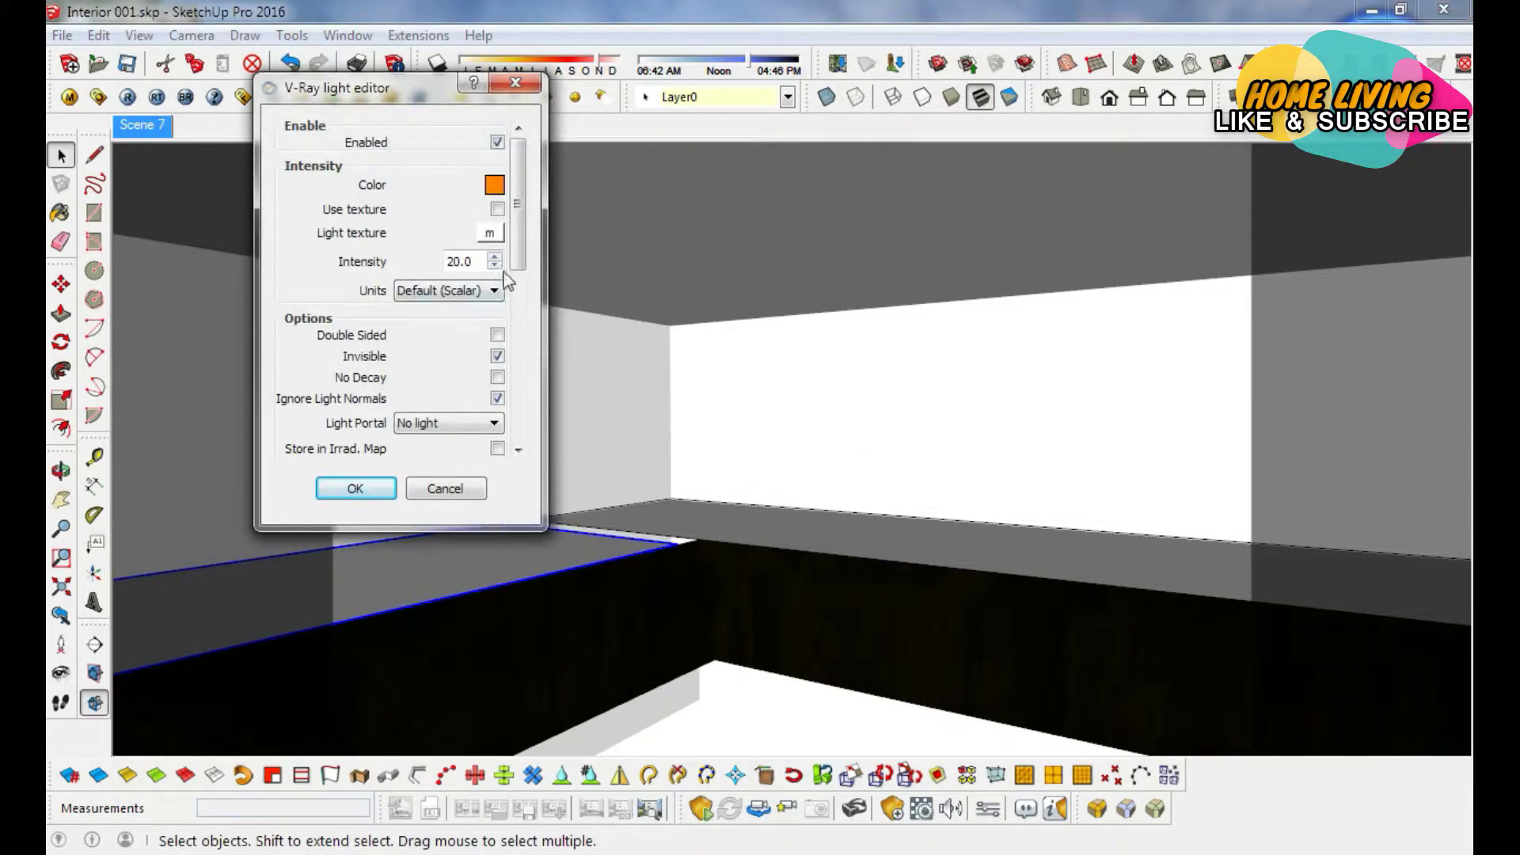
pyautogui.click(455, 493)
pyautogui.rightClick(631, 520)
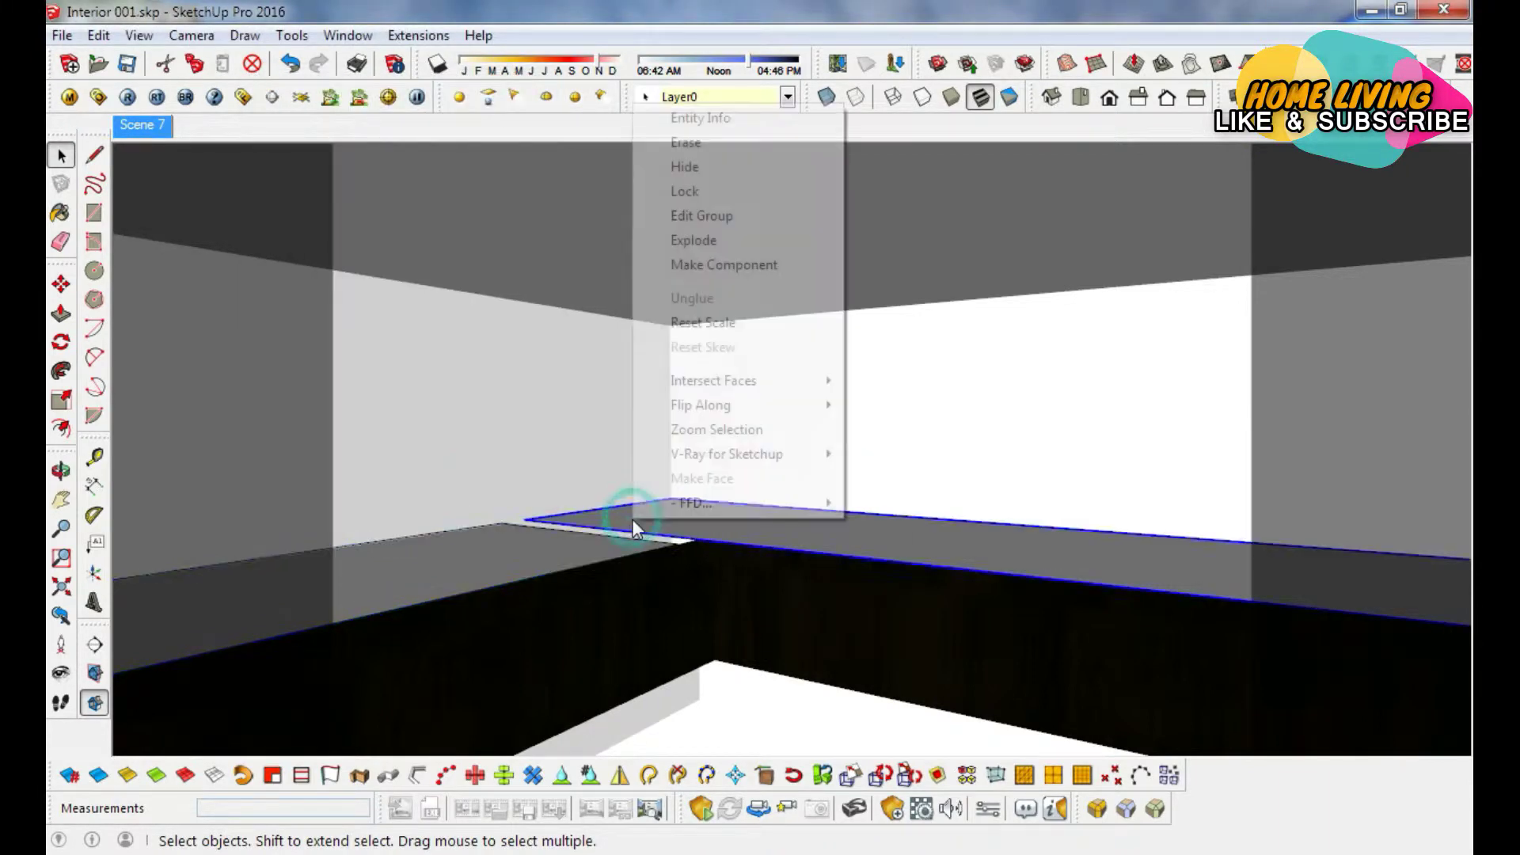
pyautogui.click(891, 455)
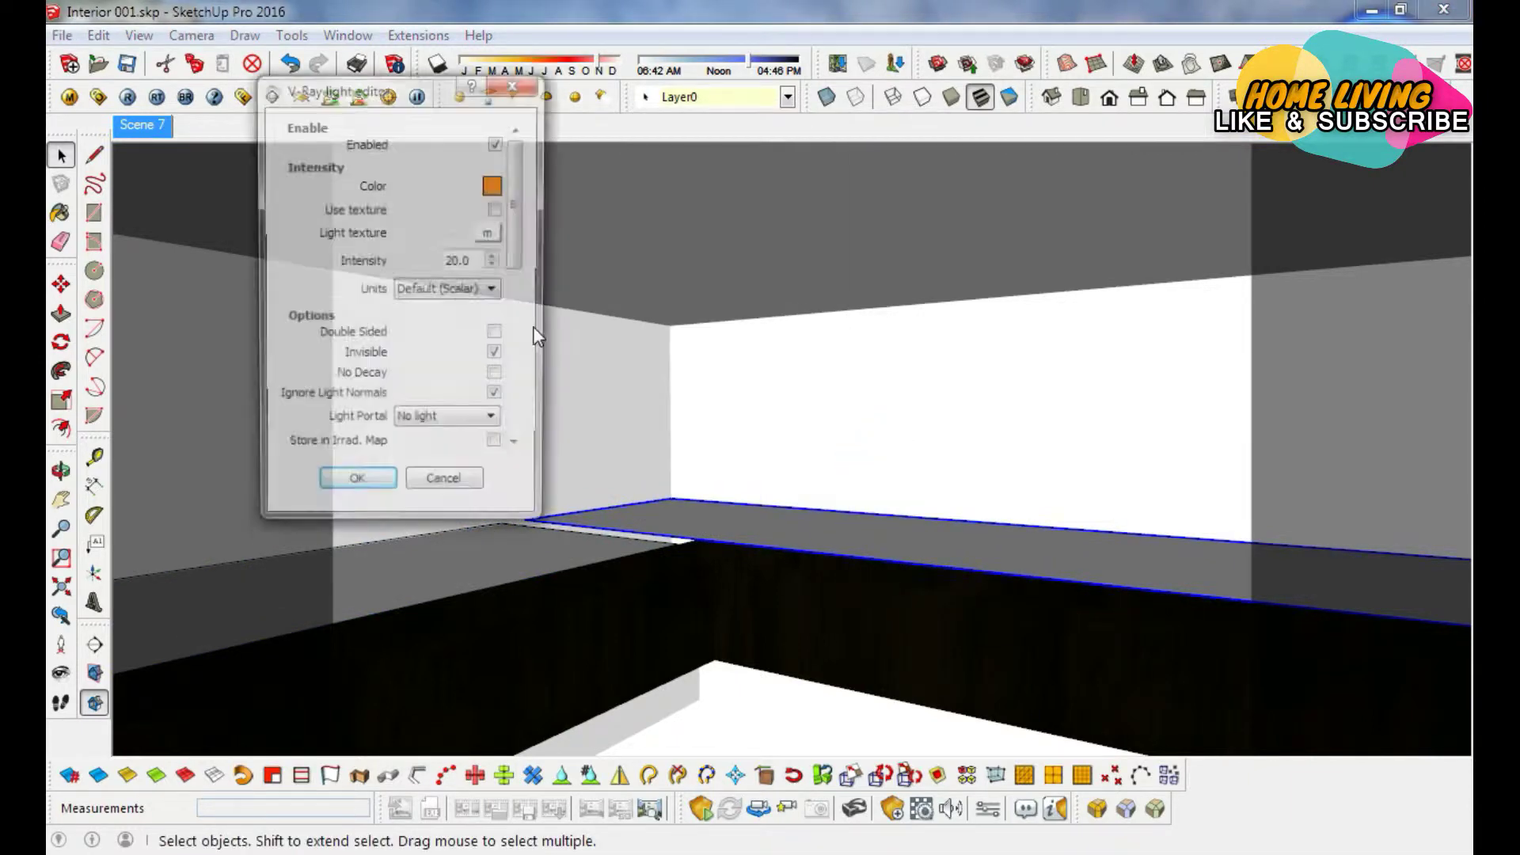
pyautogui.doubleClick(469, 261)
pyautogui.click(473, 488)
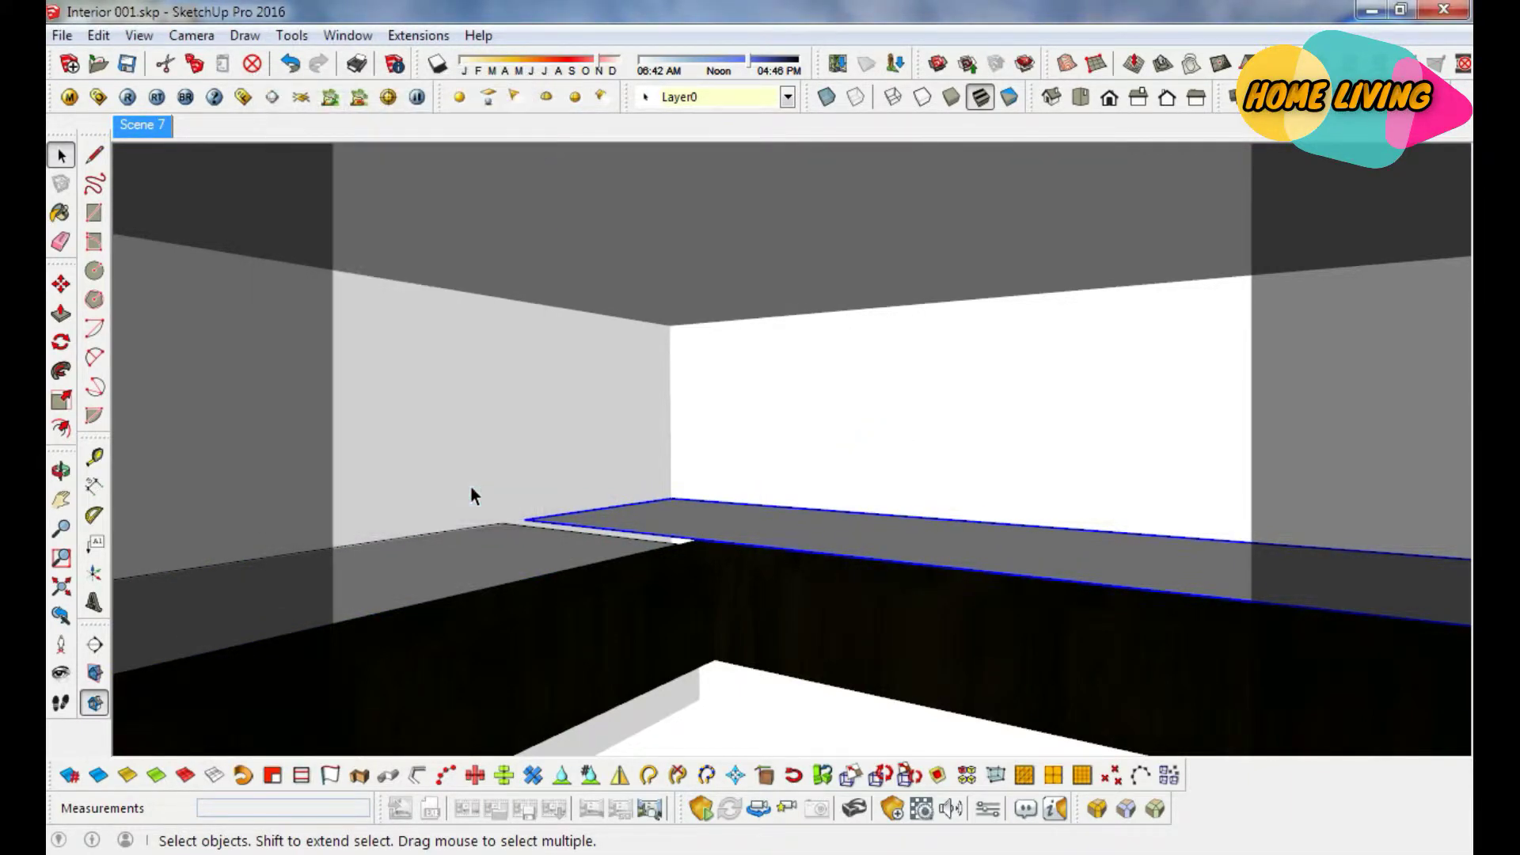
pyautogui.click(150, 129)
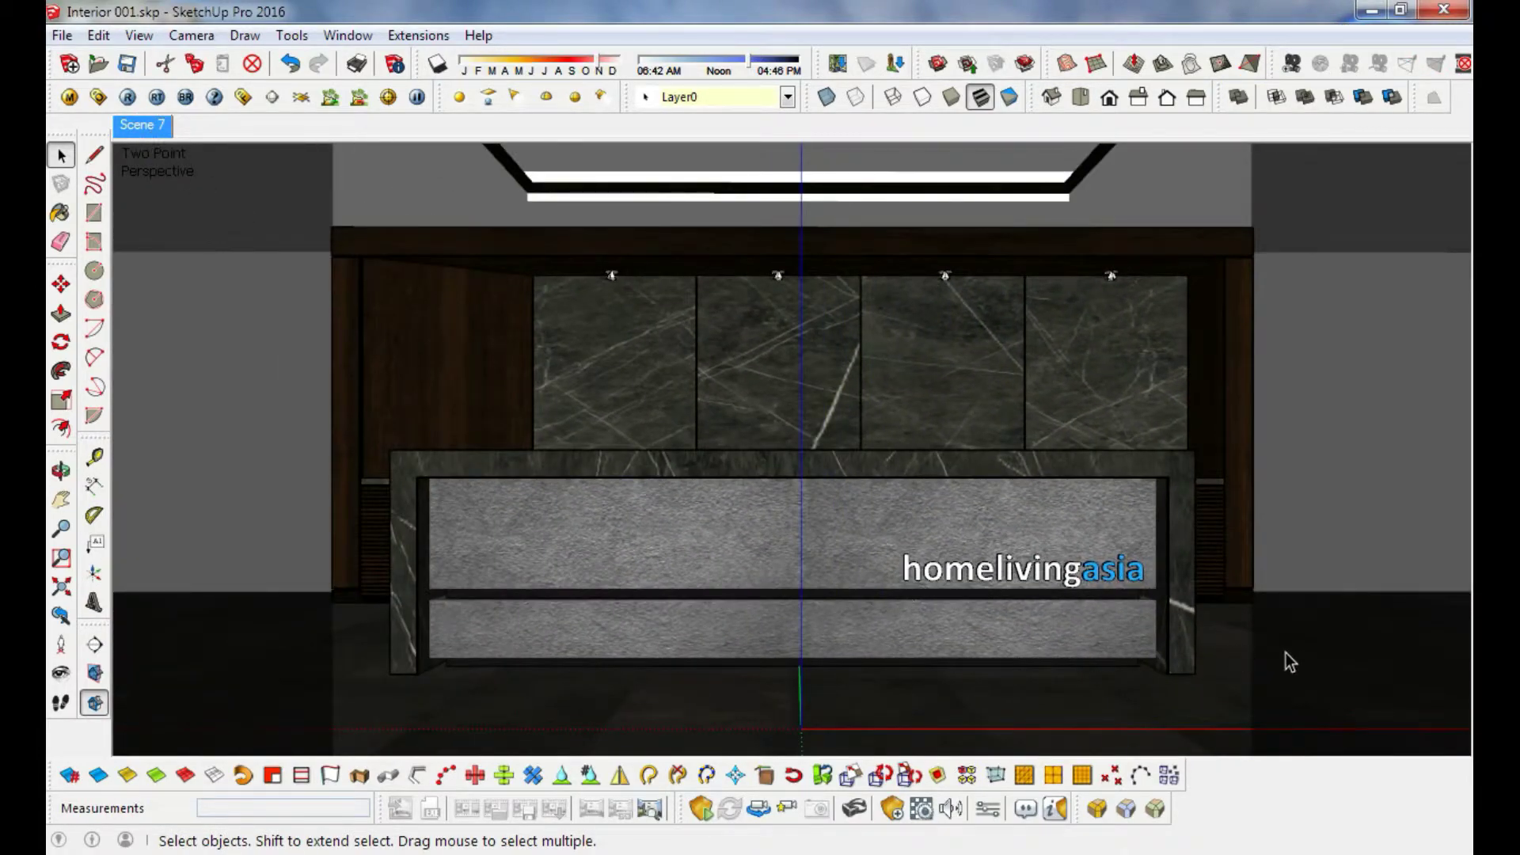
# Zoom and orbit close to the homelivingasia lettering and select the sign group.
pyautogui.scroll(3, 1285, 652)
pyautogui.scroll(3, 1286, 653)
pyautogui.moveTo(1285, 653); pyautogui.dragTo(1285, 595, button='middle')
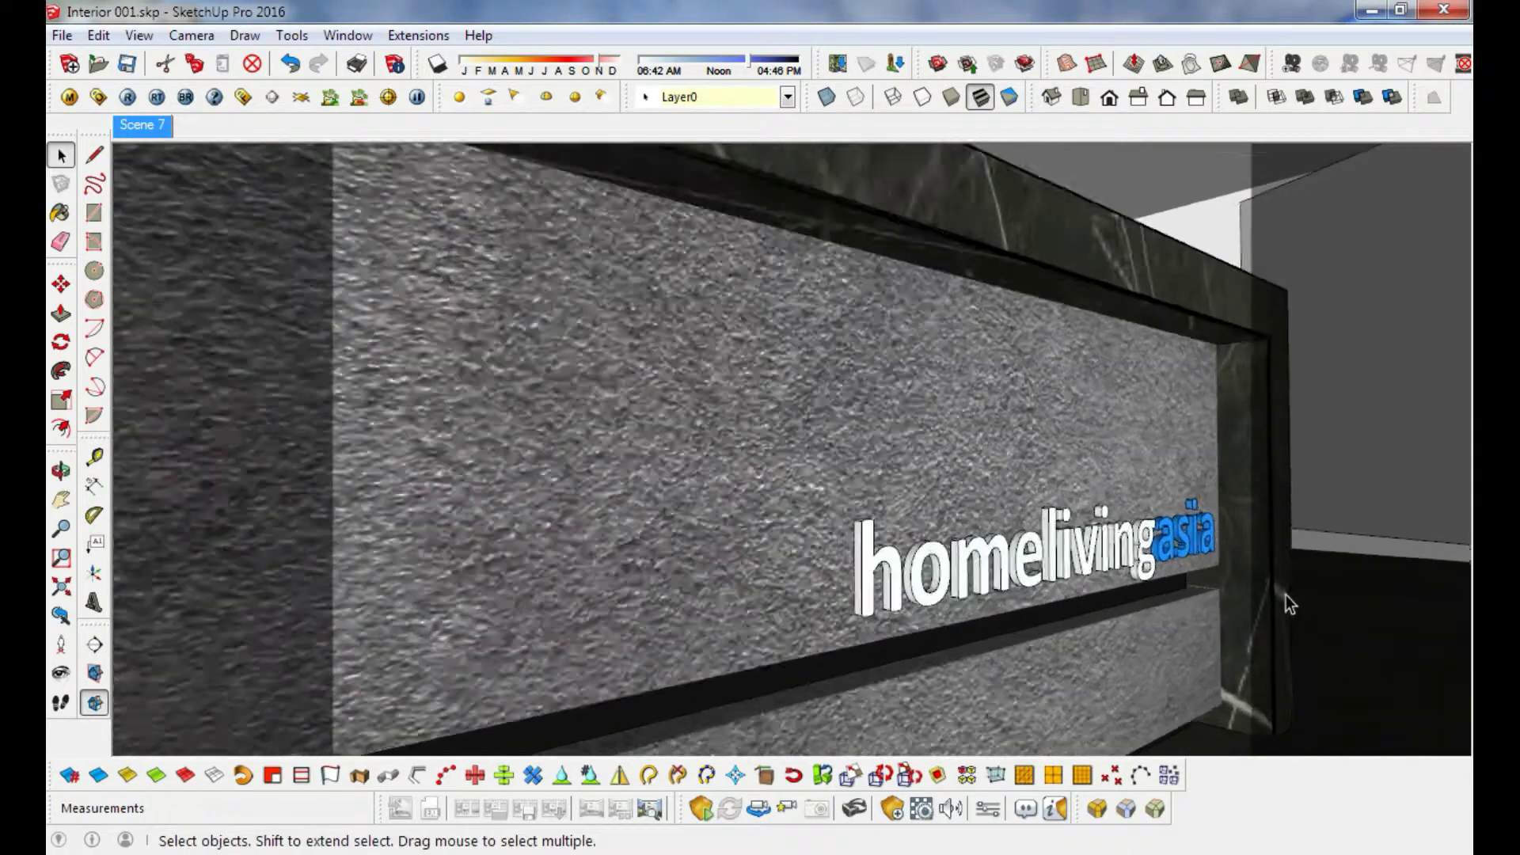
pyautogui.scroll(3, 1143, 588)
pyautogui.moveTo(1143, 587); pyautogui.dragTo(784, 518, button='middle')
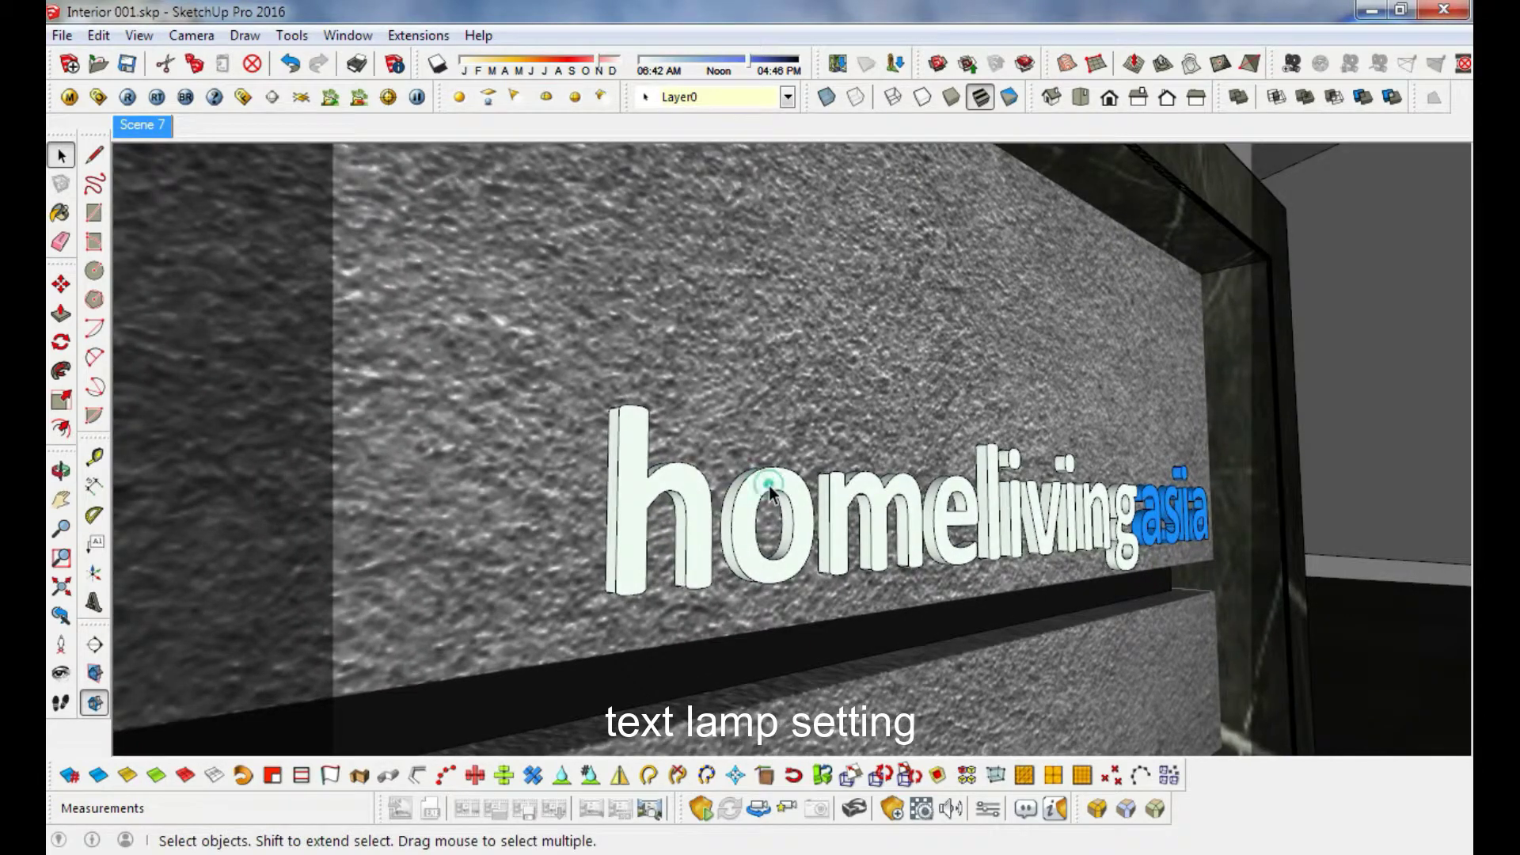
pyautogui.click(769, 487)
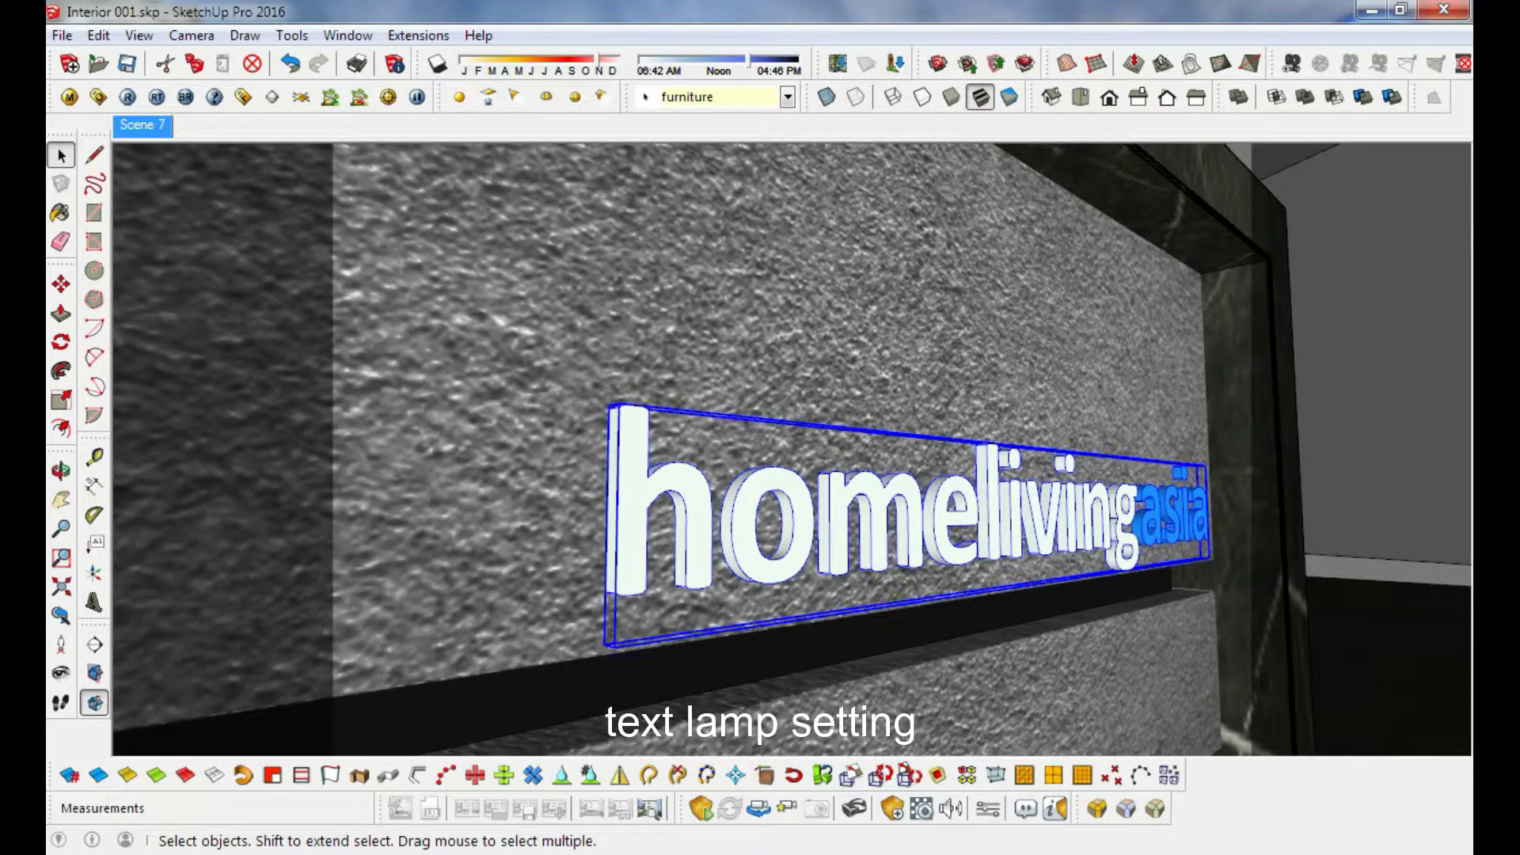
pyautogui.click(1468, 242)
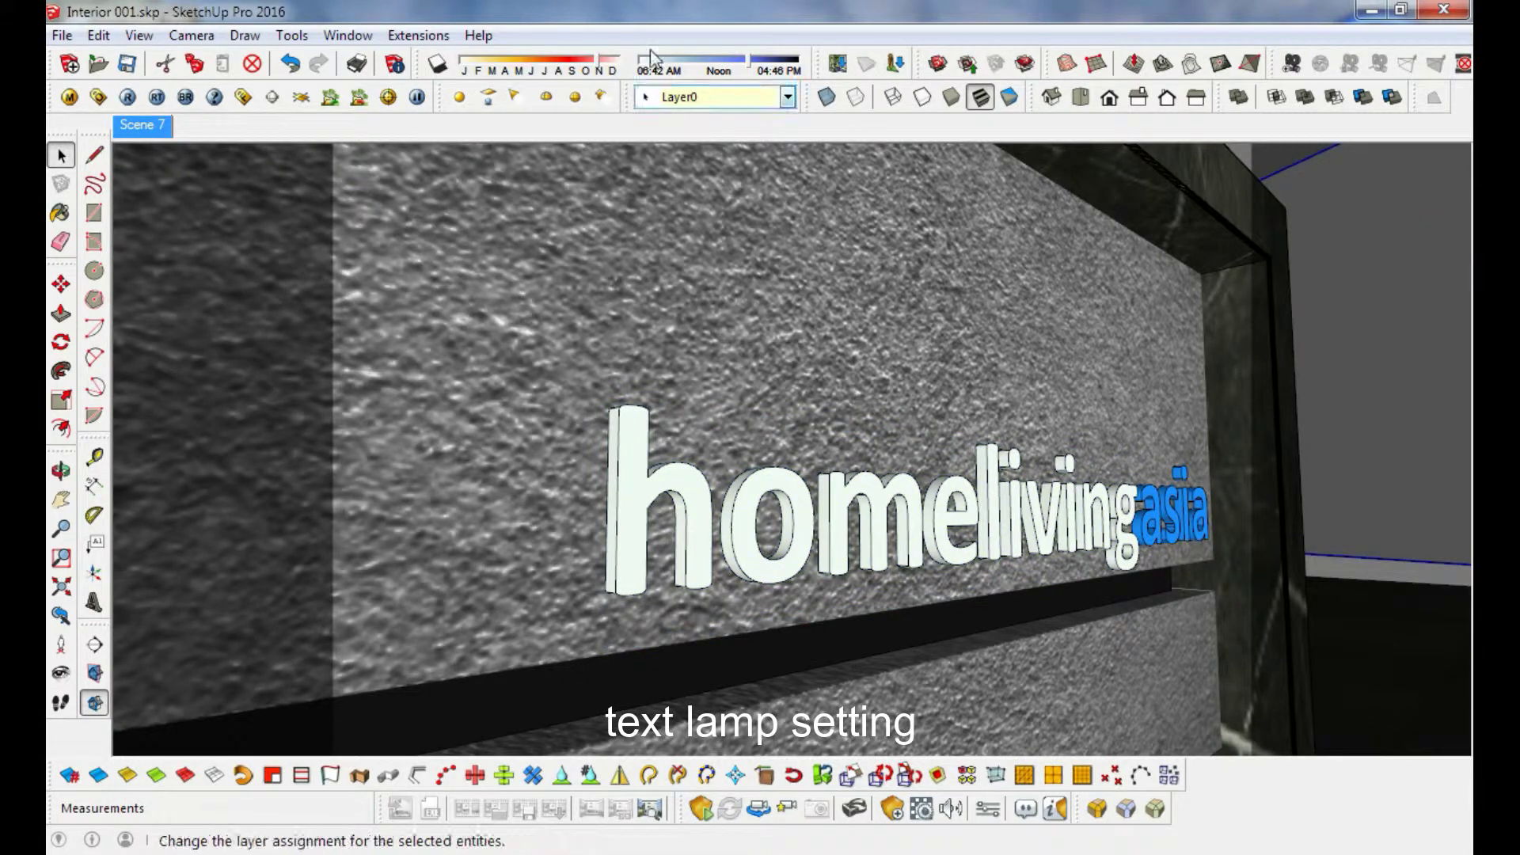
pyautogui.click(347, 35)
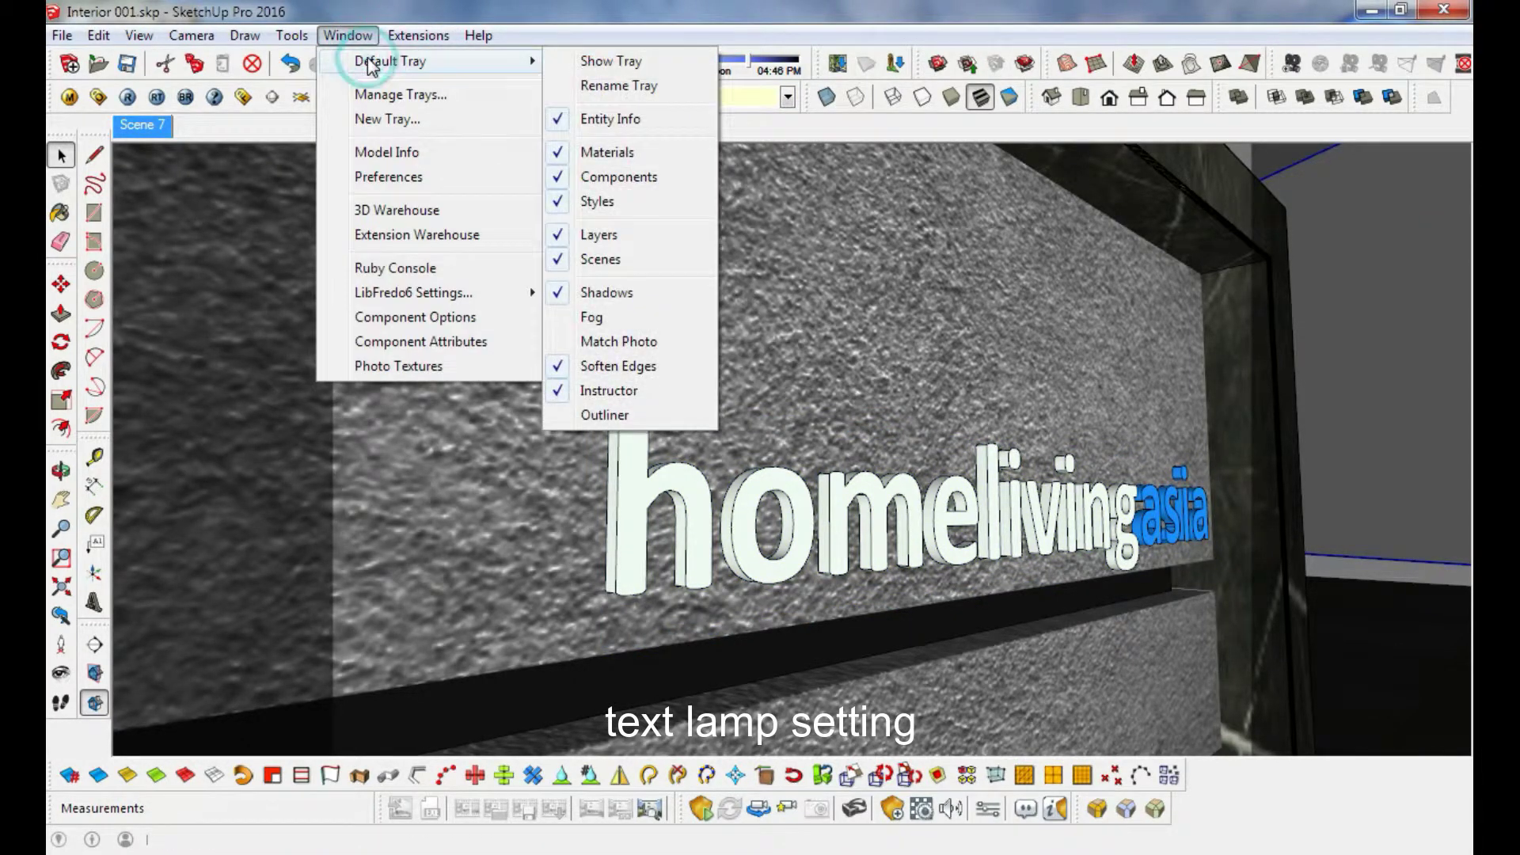
pyautogui.moveTo(403, 60)
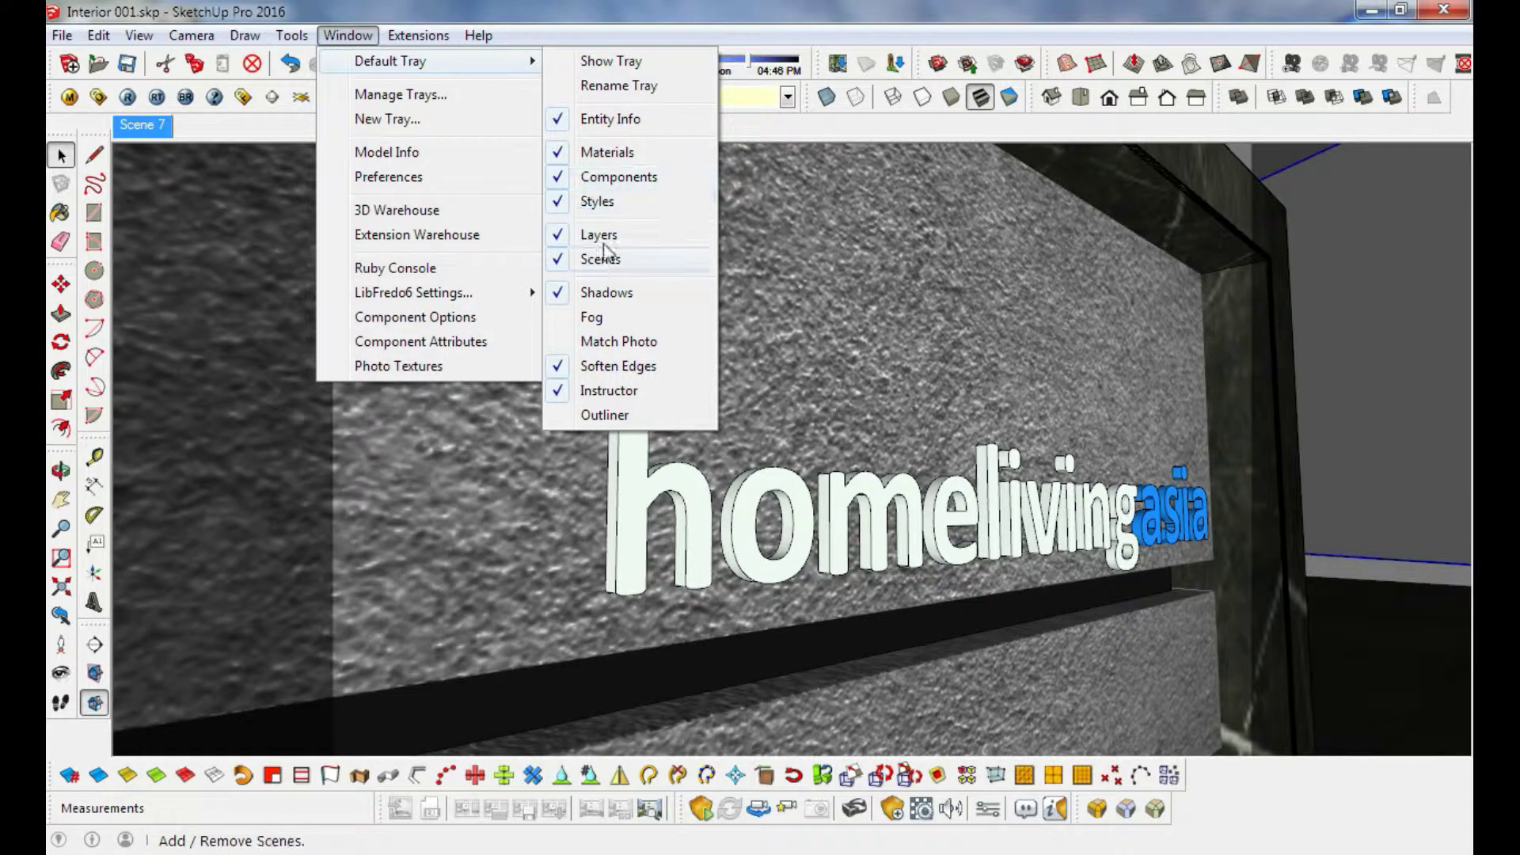
# Open Window > Default Tray > Materials and eyedrop cat MintCream from the white letters.
pyautogui.click(618, 154)
pyautogui.click(349, 36)
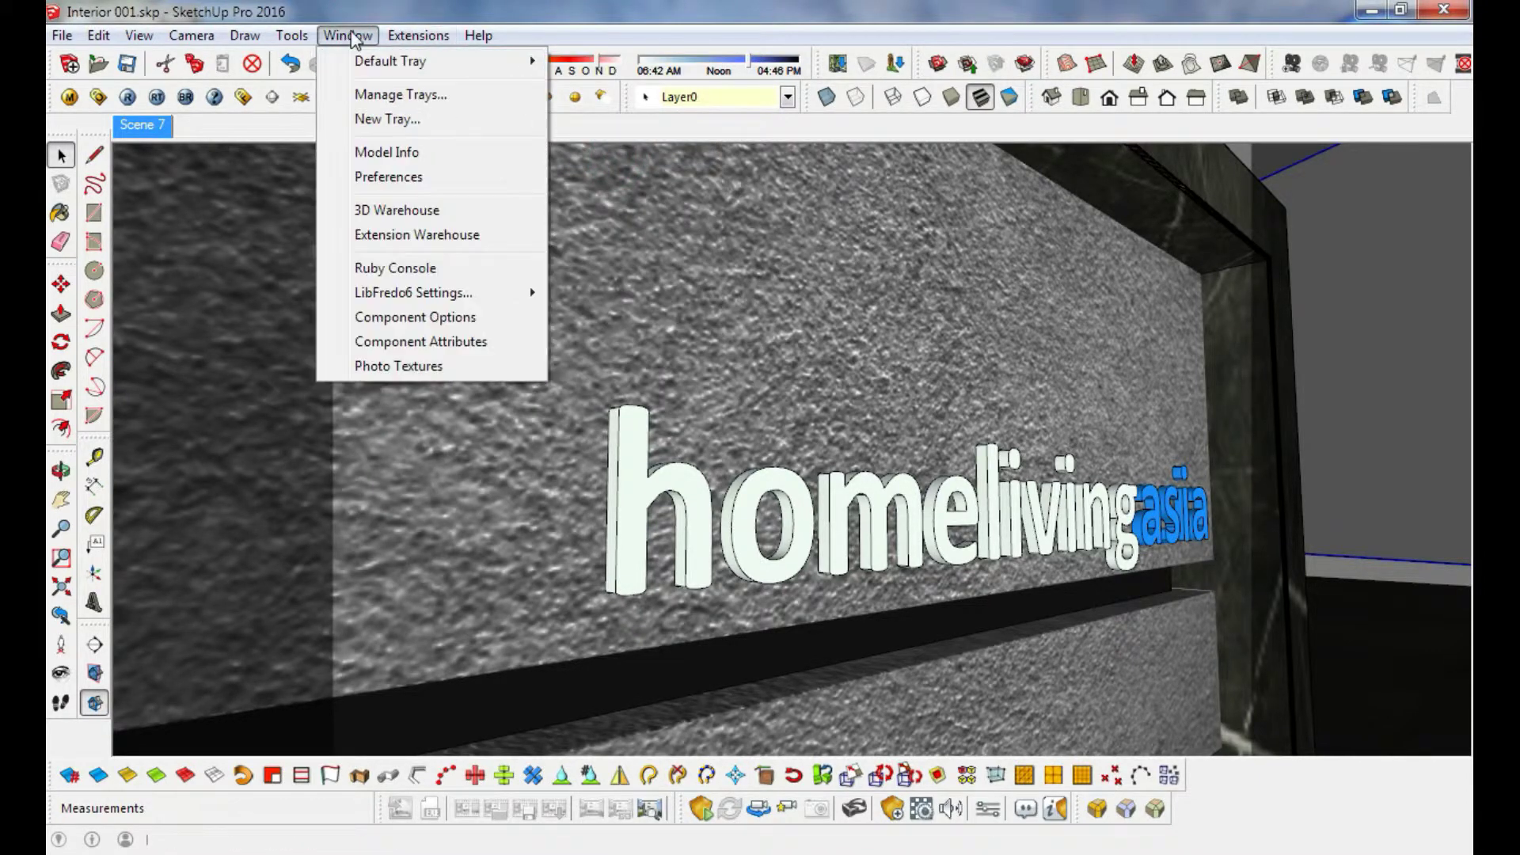
pyautogui.click(349, 38)
pyautogui.moveTo(390, 61)
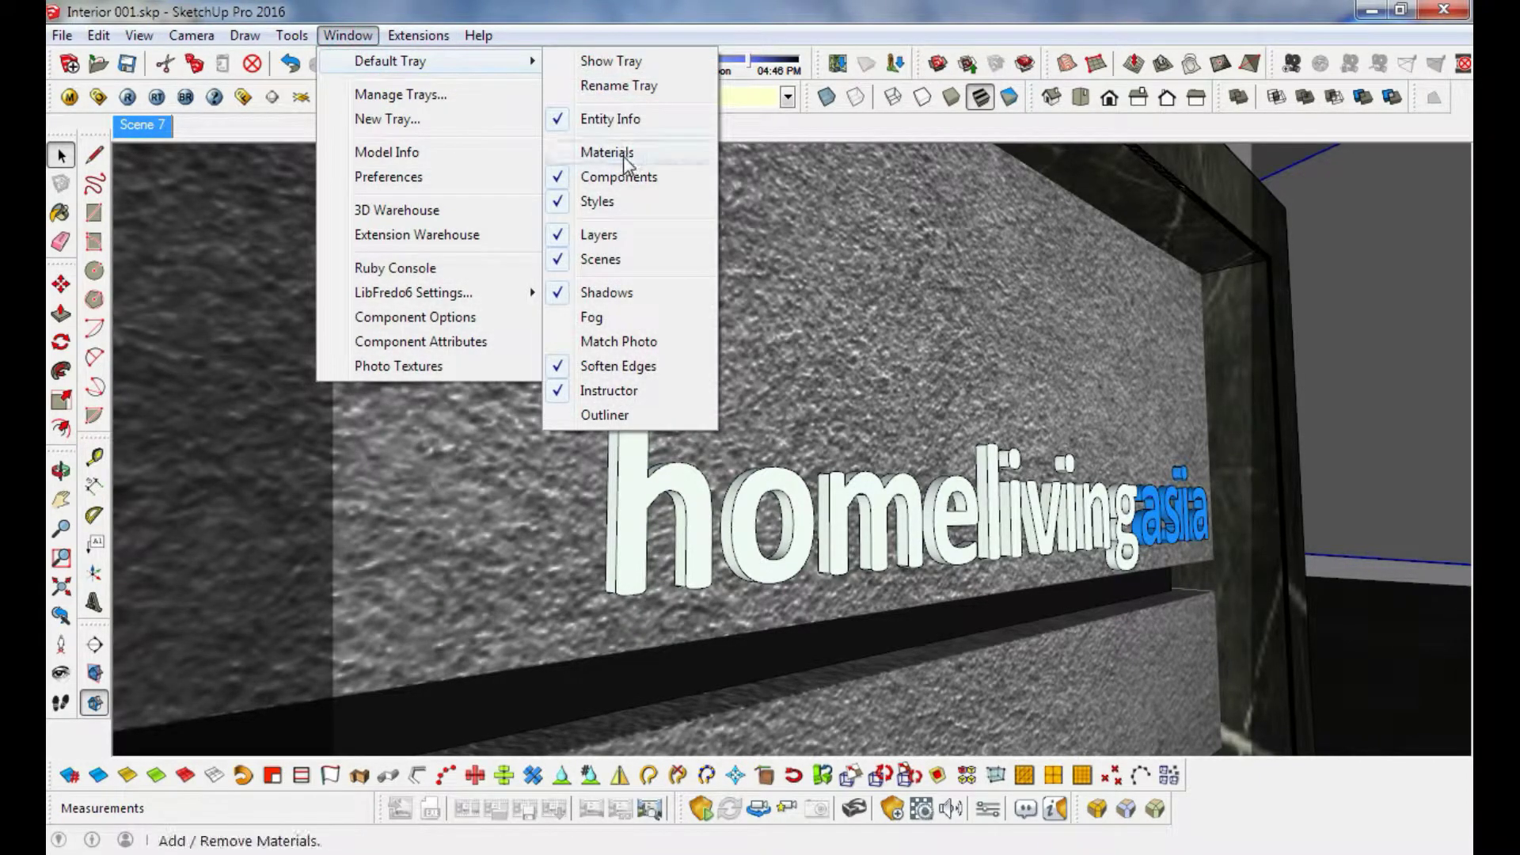
pyautogui.click(620, 163)
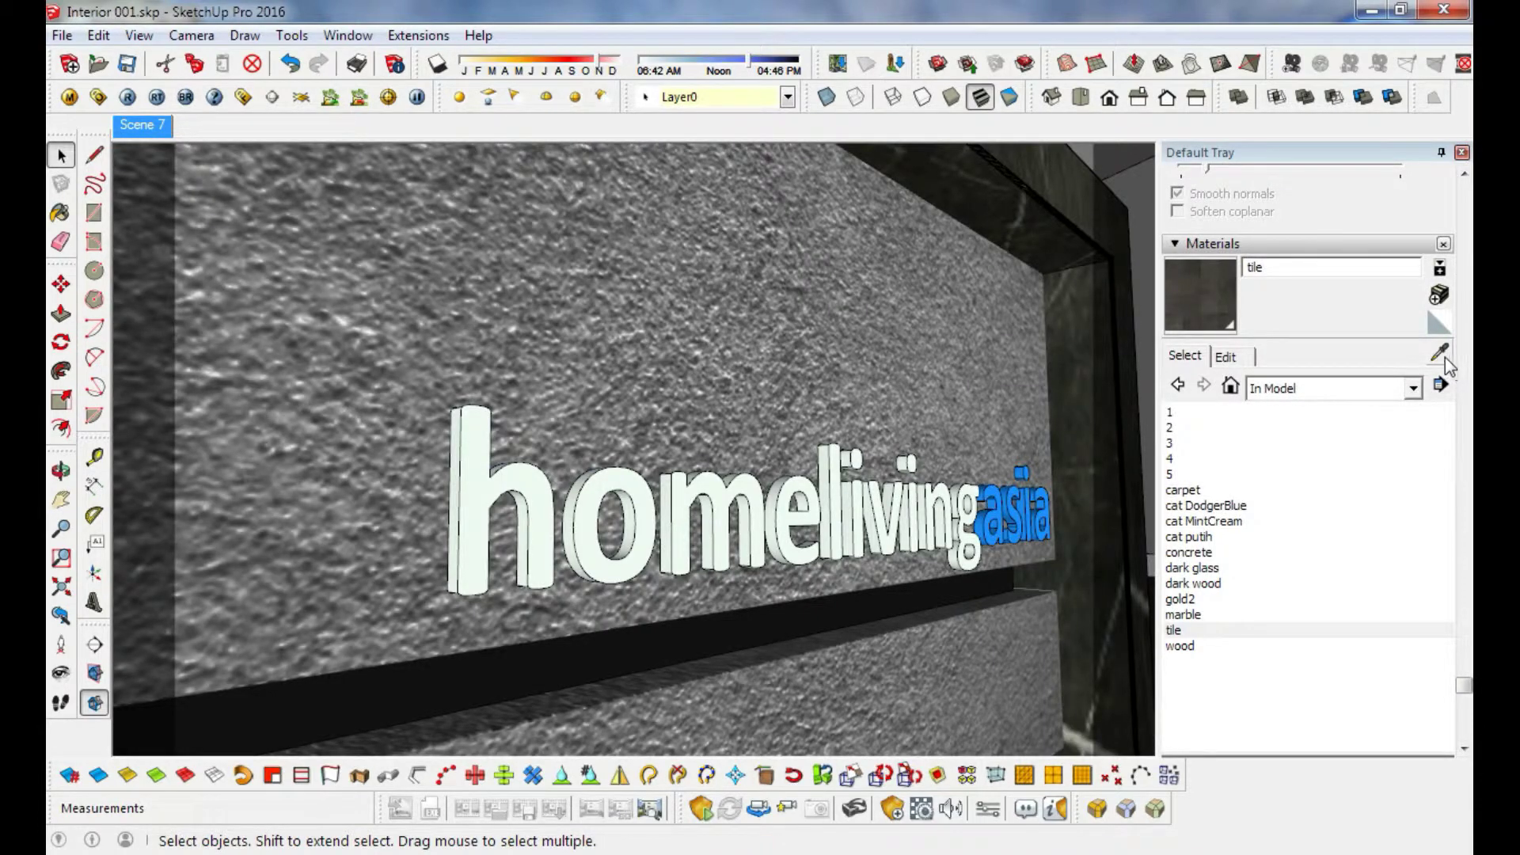
pyautogui.click(1441, 354)
pyautogui.click(630, 443)
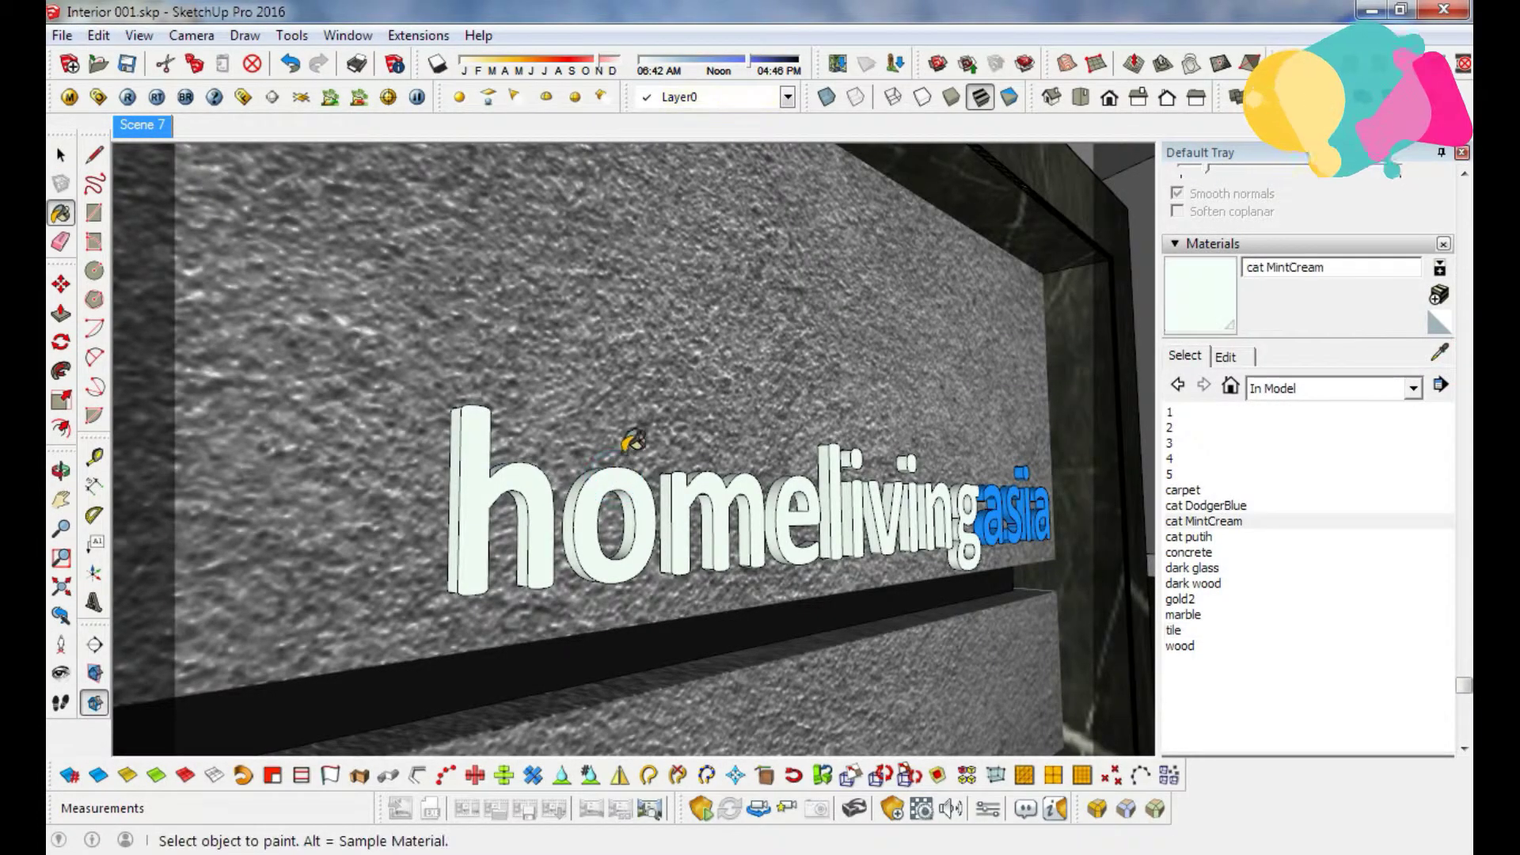
# Review cat MintCream's white Emissive layer (multiplier 1.0) in the V-Ray material editor.
pyautogui.click(69, 97)
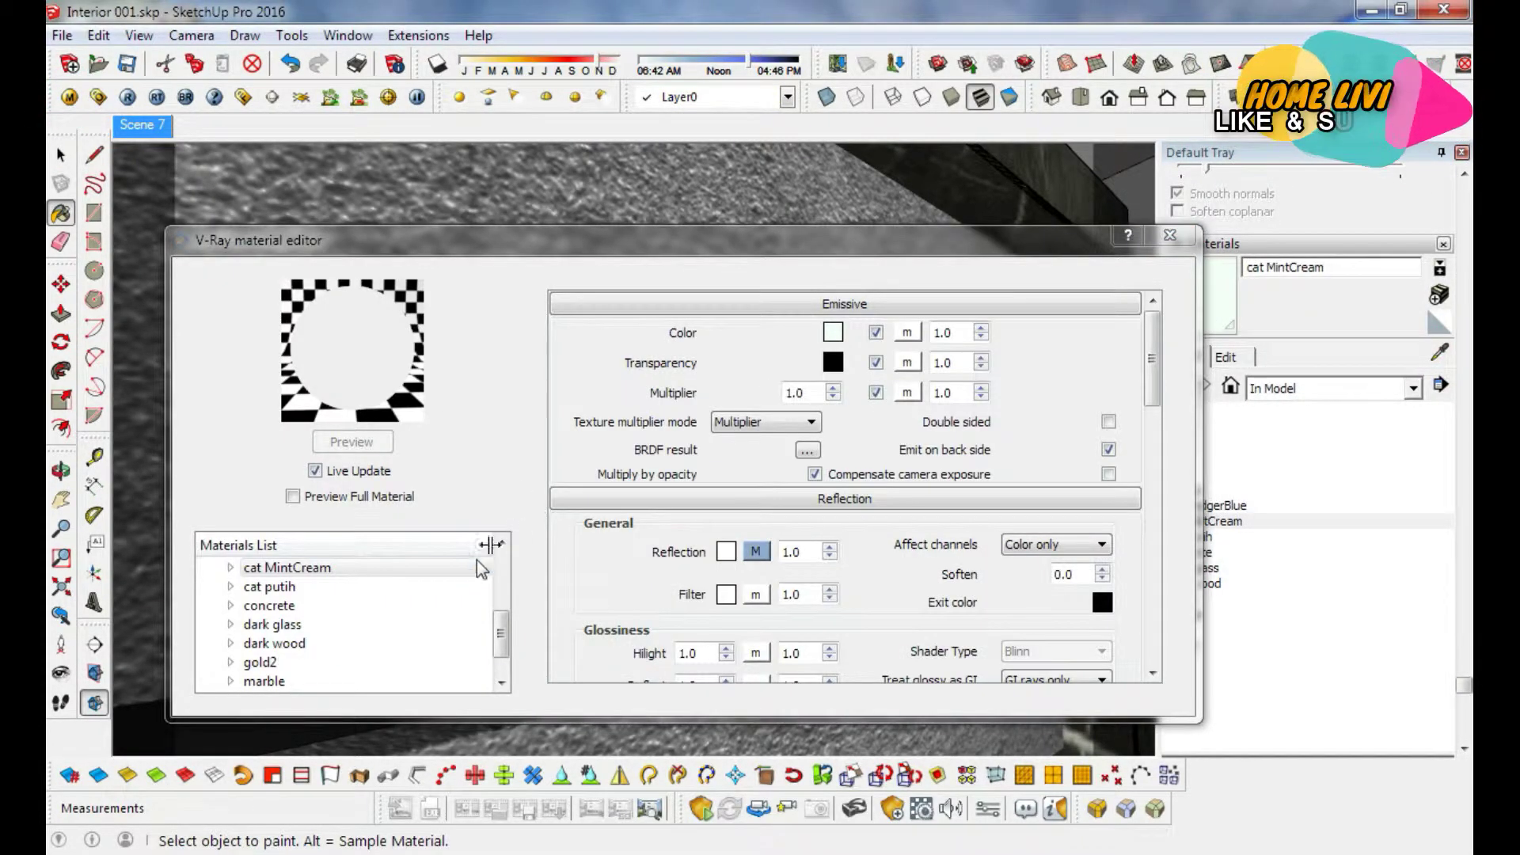
pyautogui.click(337, 568)
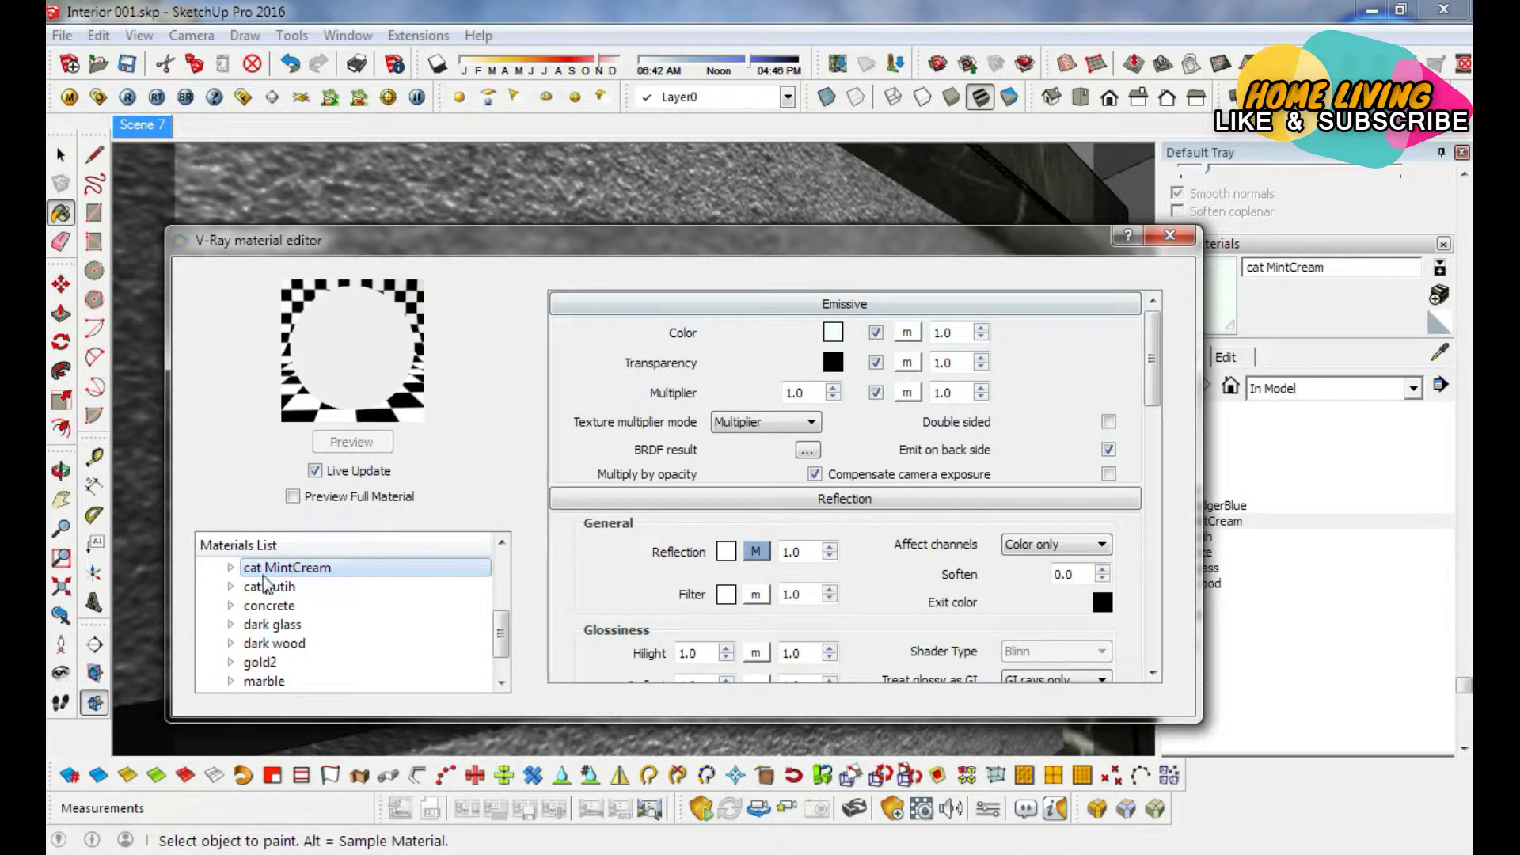
pyautogui.click(230, 568)
pyautogui.rightClick(307, 591)
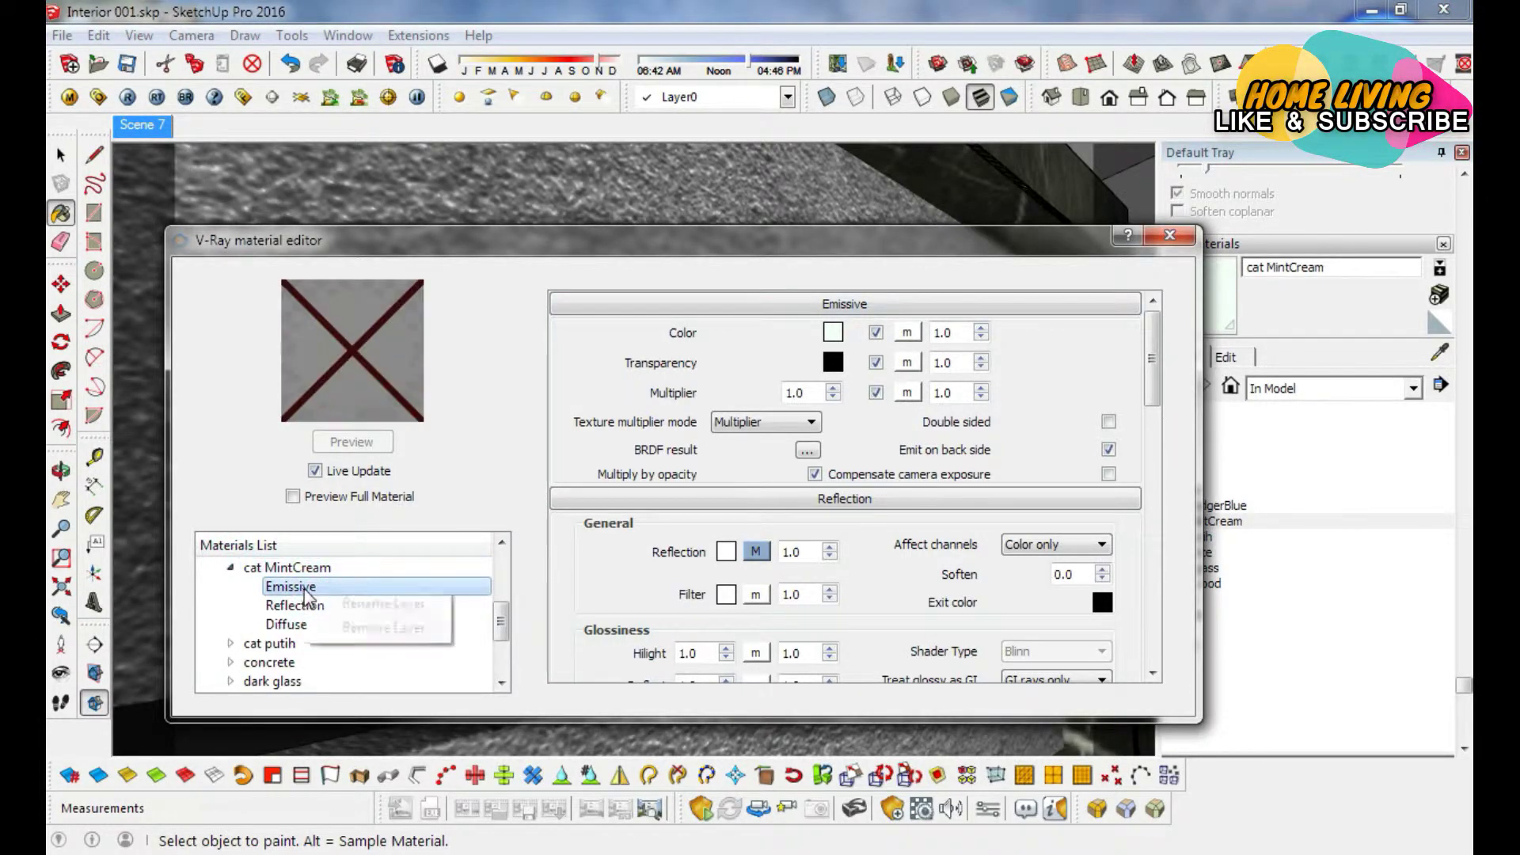
pyautogui.click(323, 569)
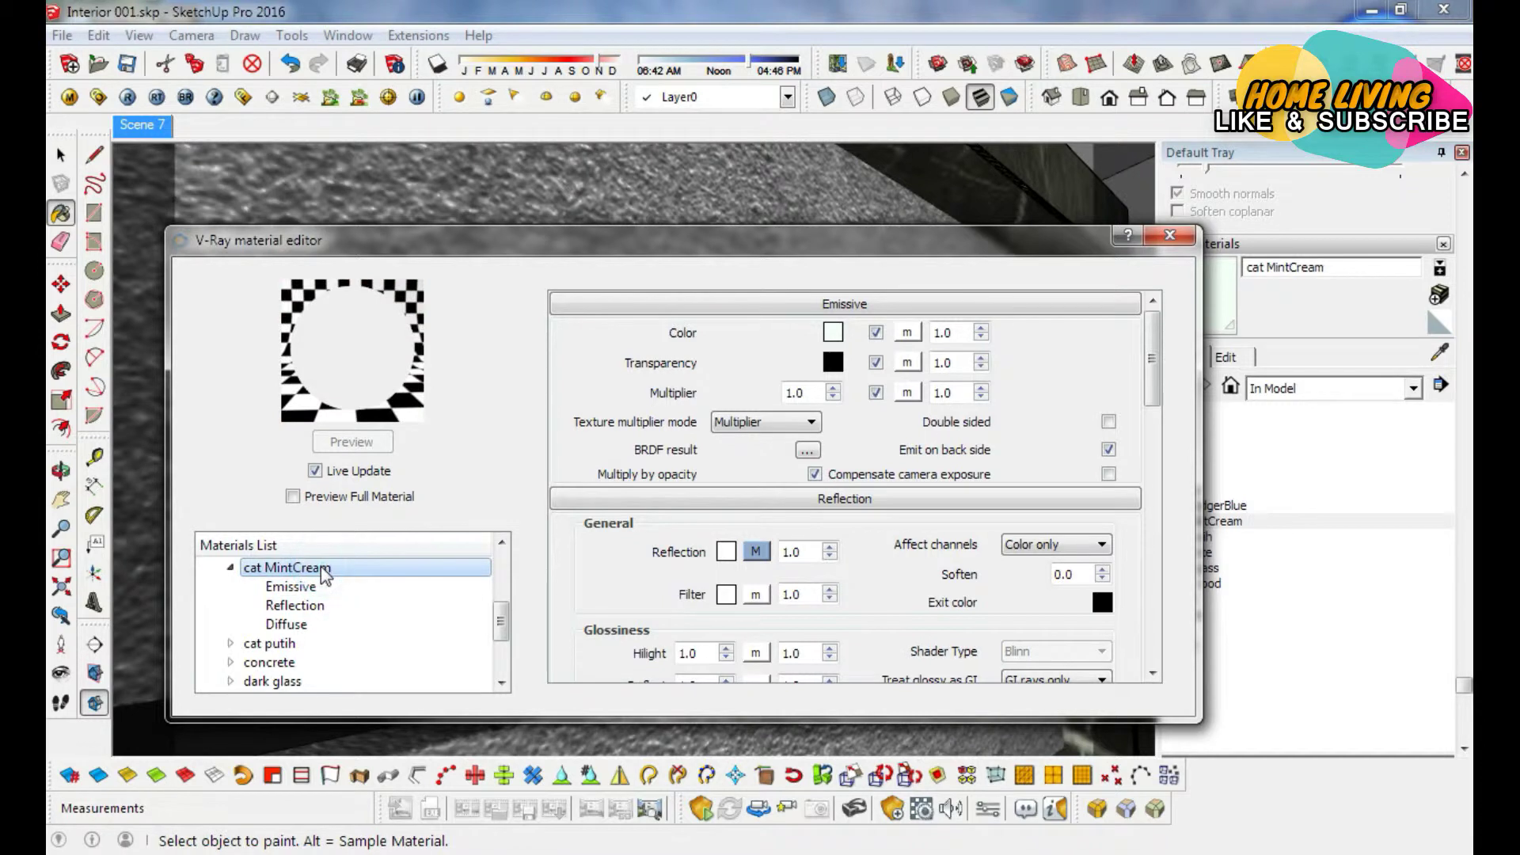
pyautogui.rightClick(322, 567)
pyautogui.moveTo(397, 581)
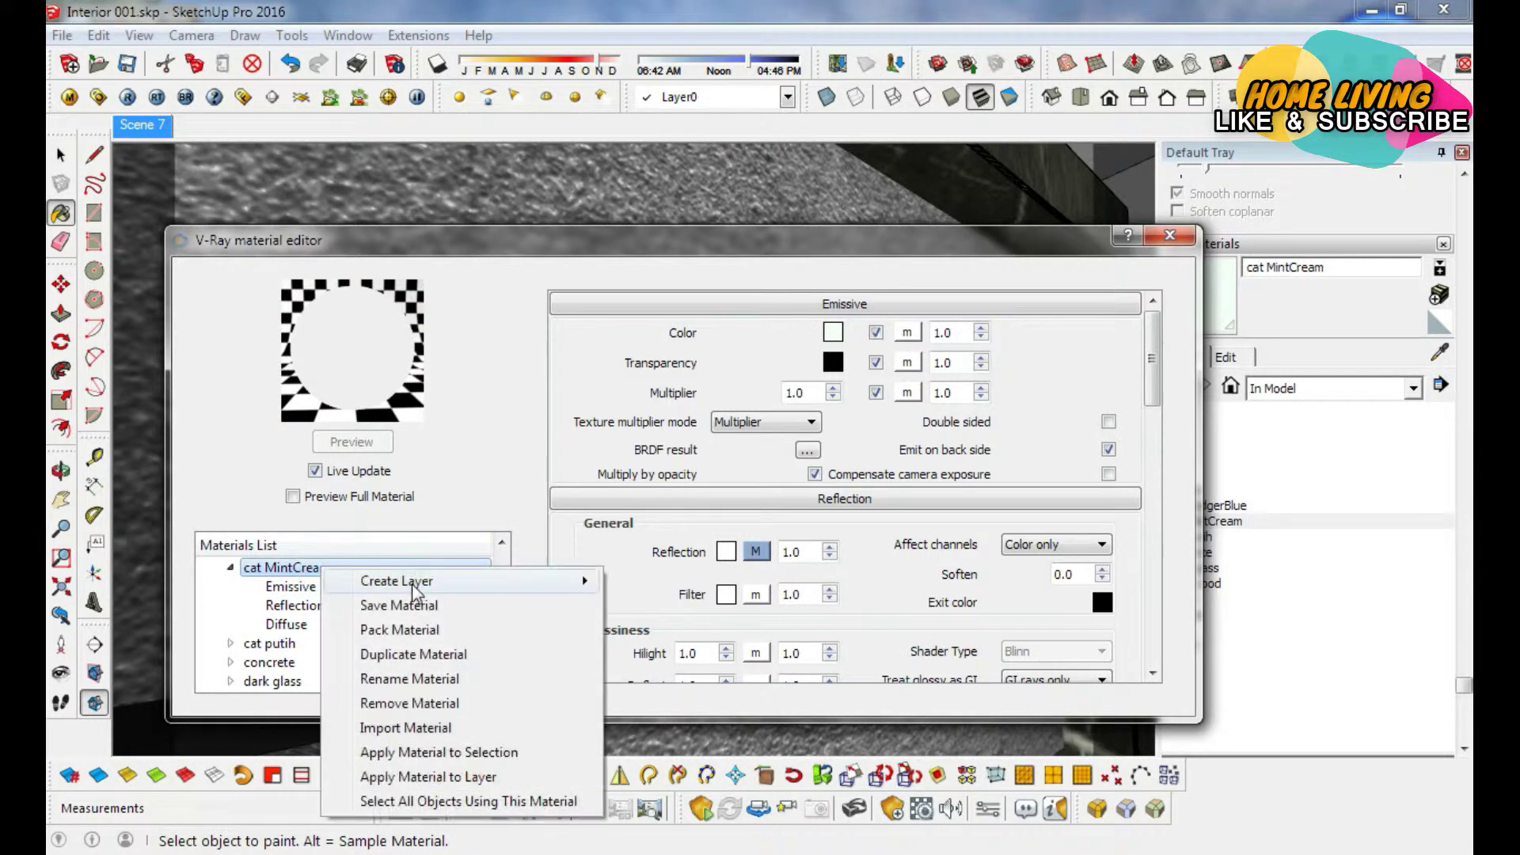
pyautogui.click(575, 378)
pyautogui.click(288, 585)
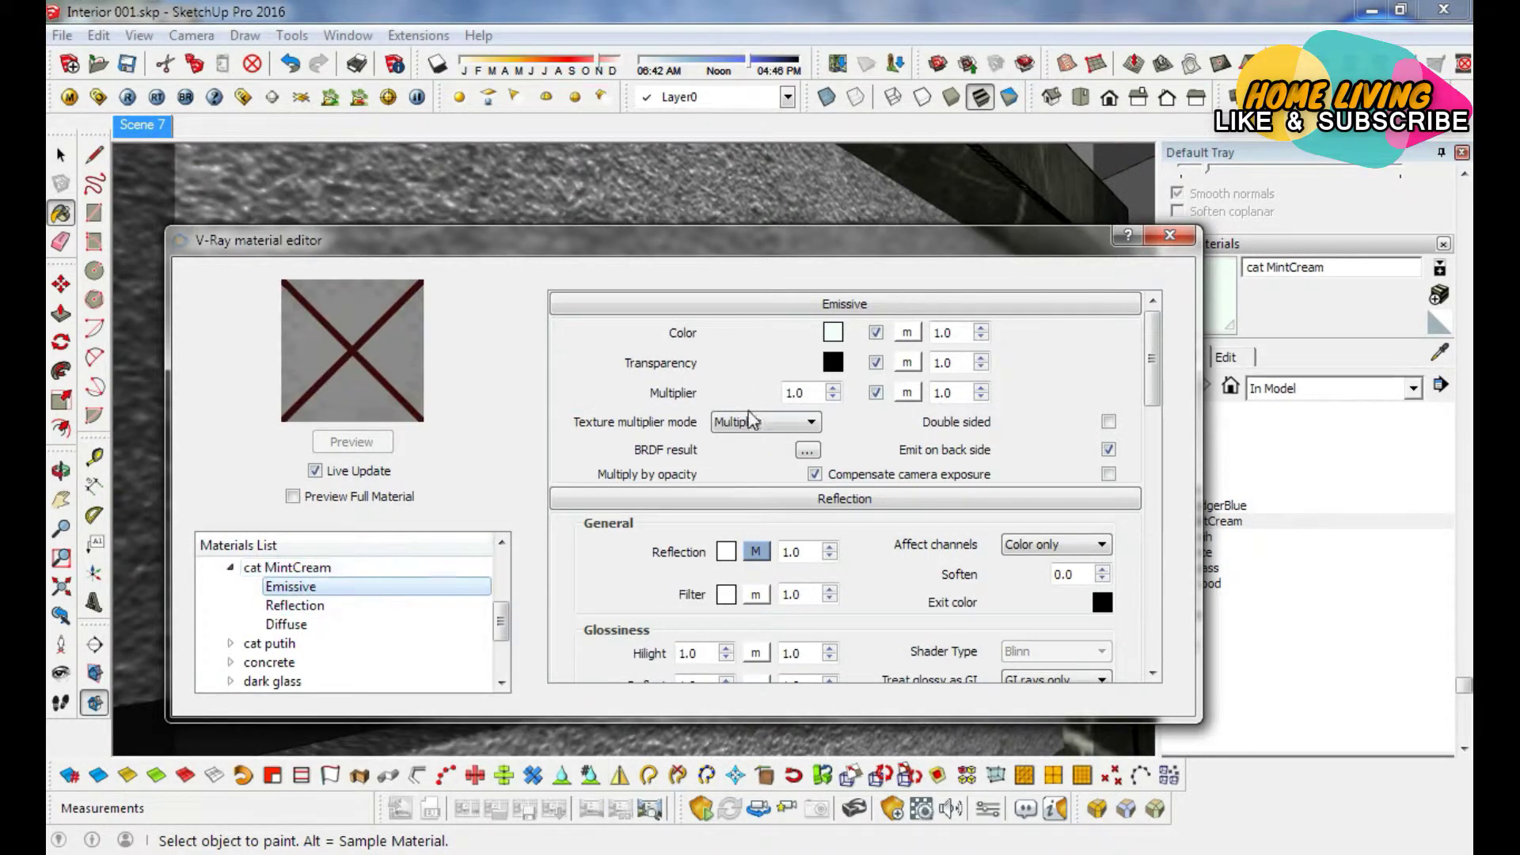
pyautogui.click(833, 333)
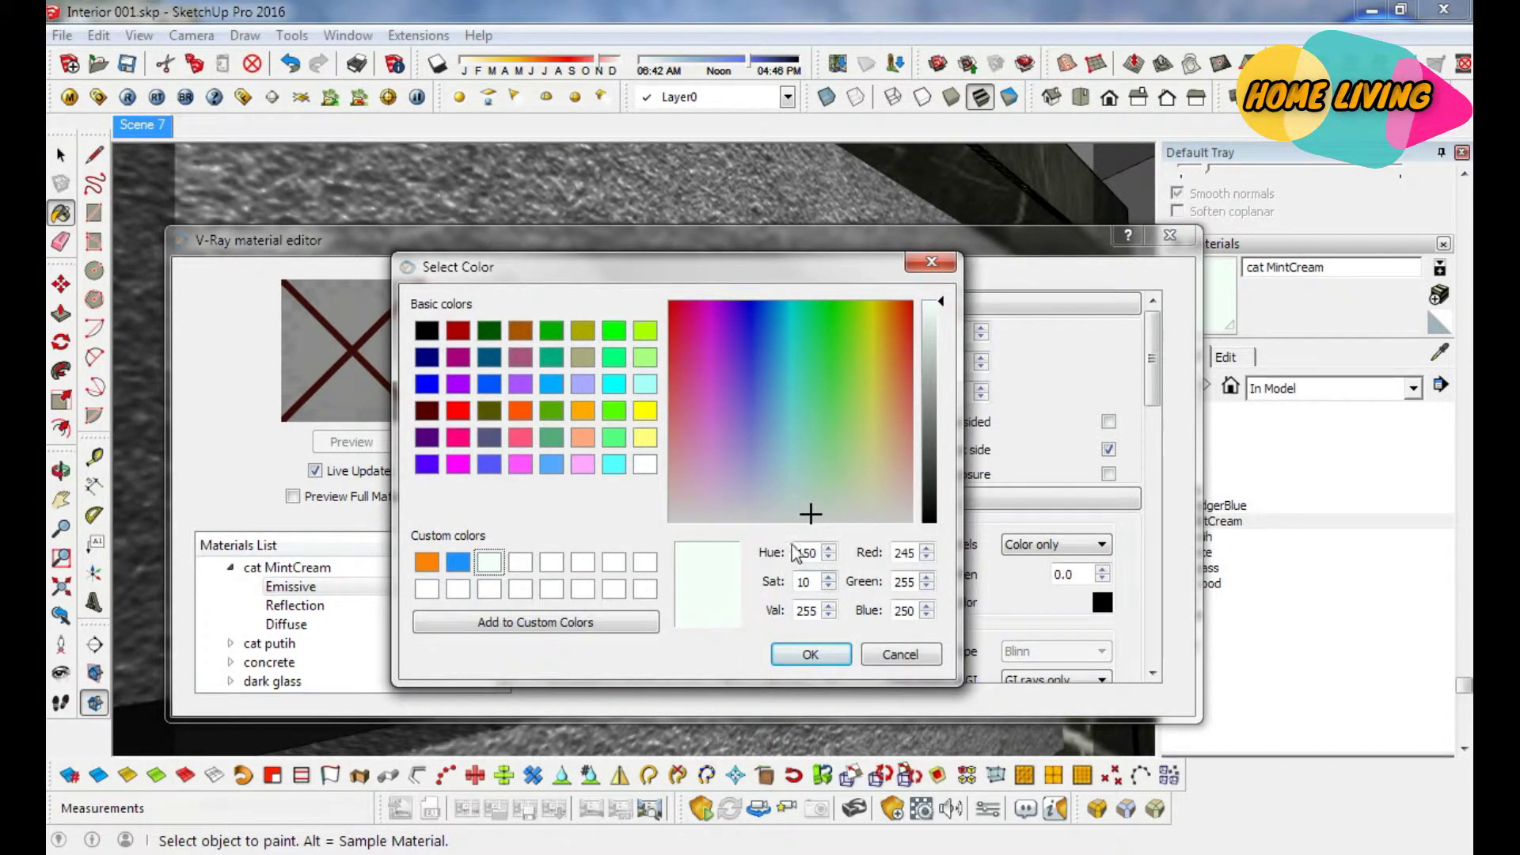
pyautogui.click(892, 654)
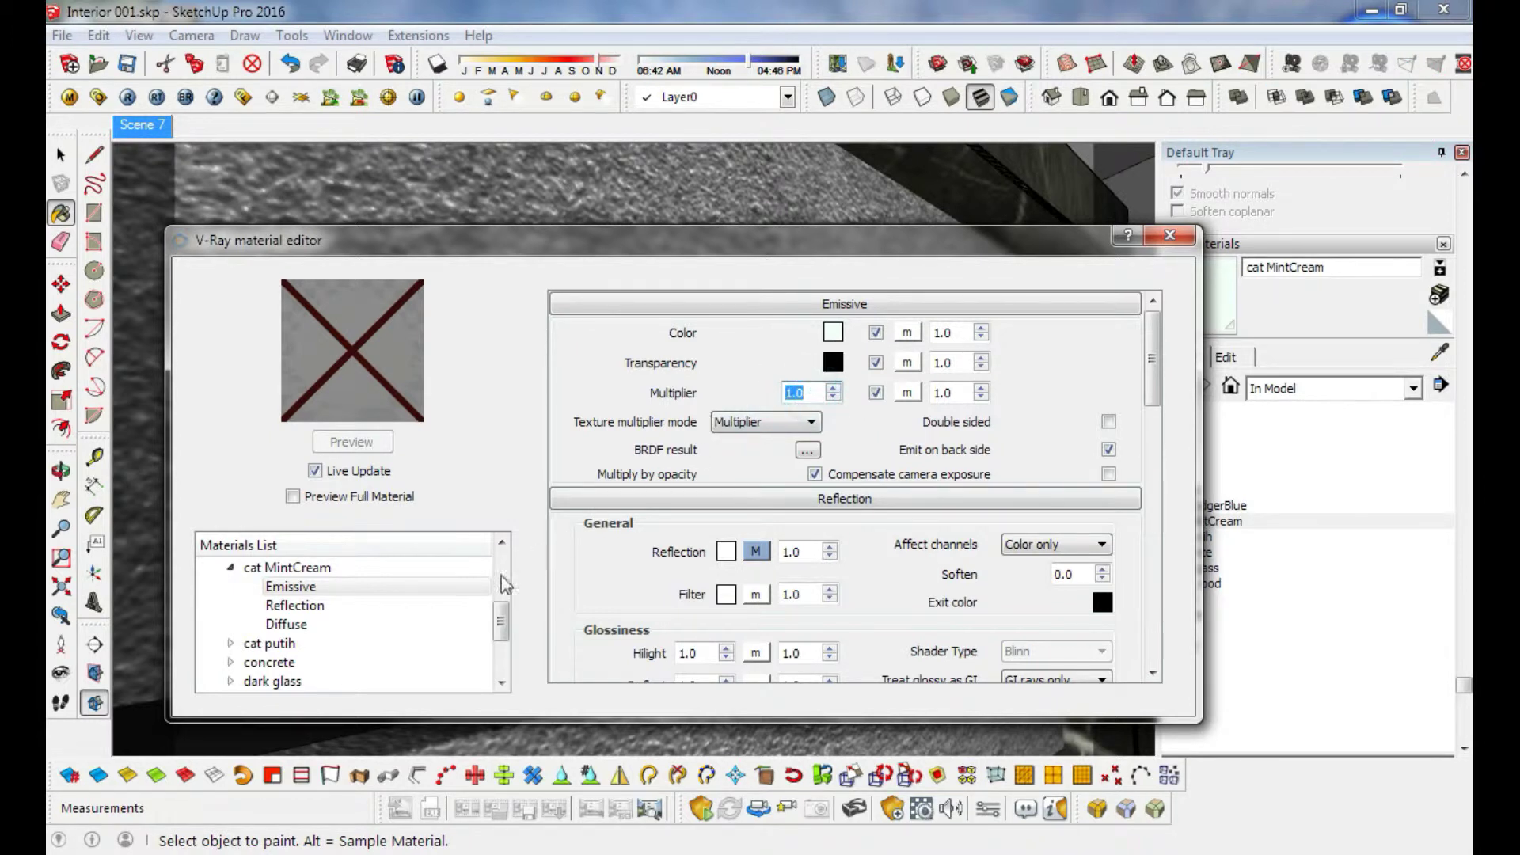
# Check cat MintCream's Fresnel reflection (IOR 1.55), cancel the TexFresnel map and close the editor.
pyautogui.click(304, 611)
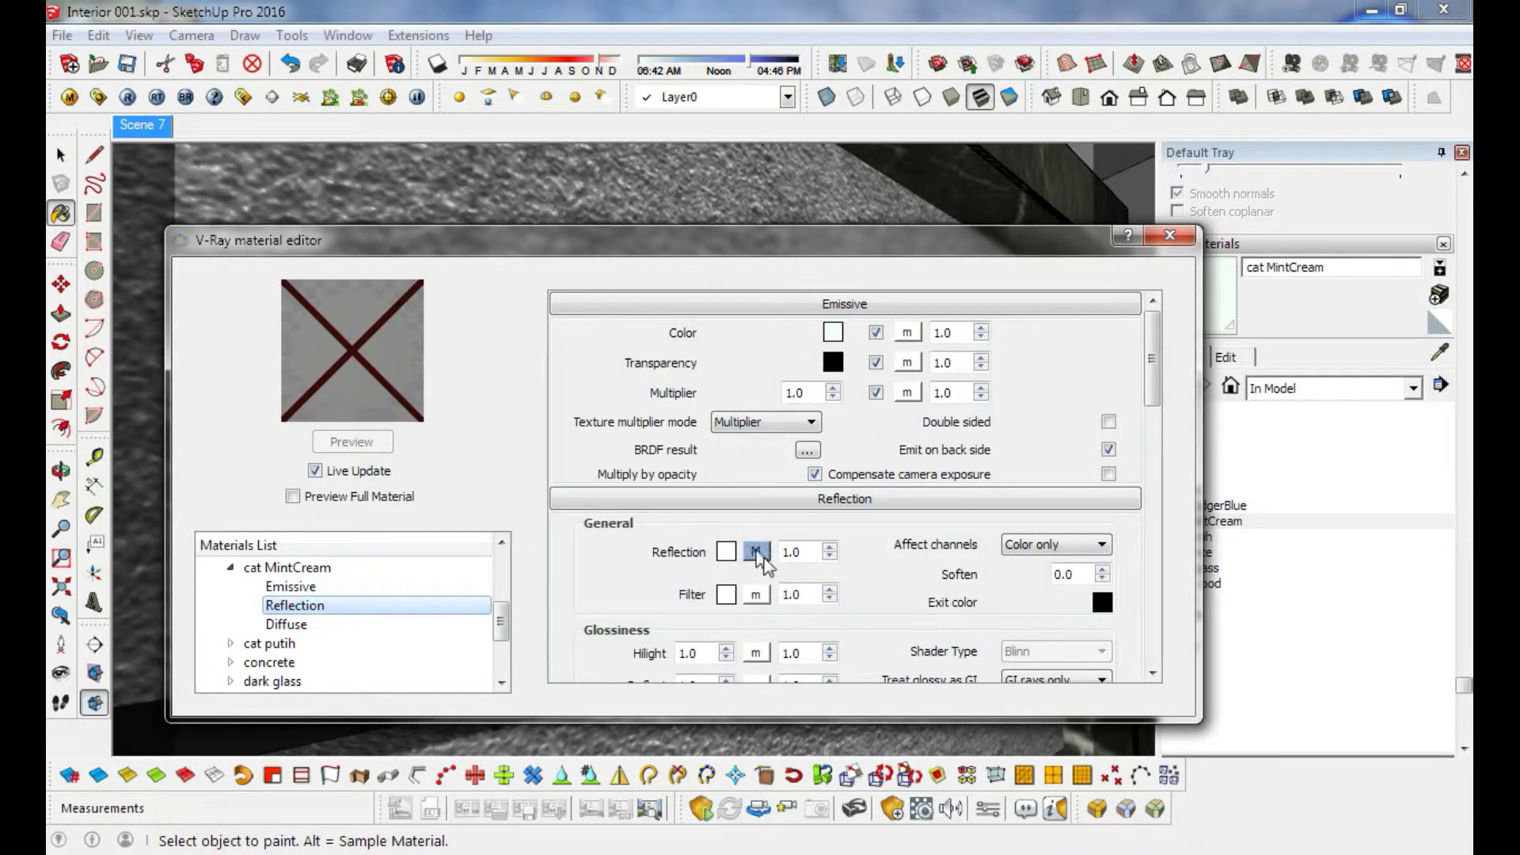
pyautogui.moveTo(1152, 380); pyautogui.dragTo(1156, 429)
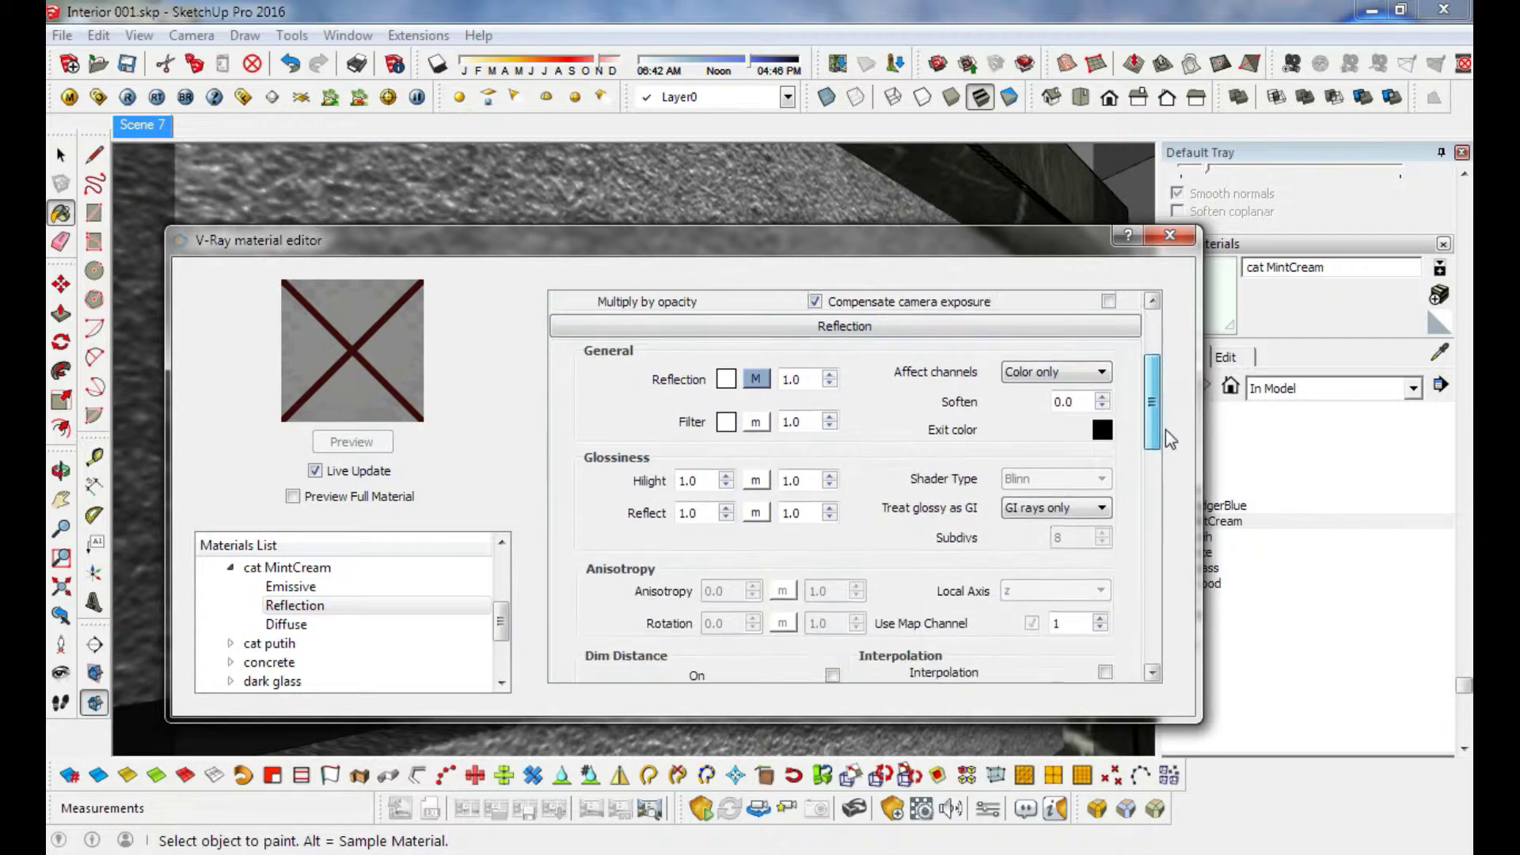
pyautogui.click(765, 370)
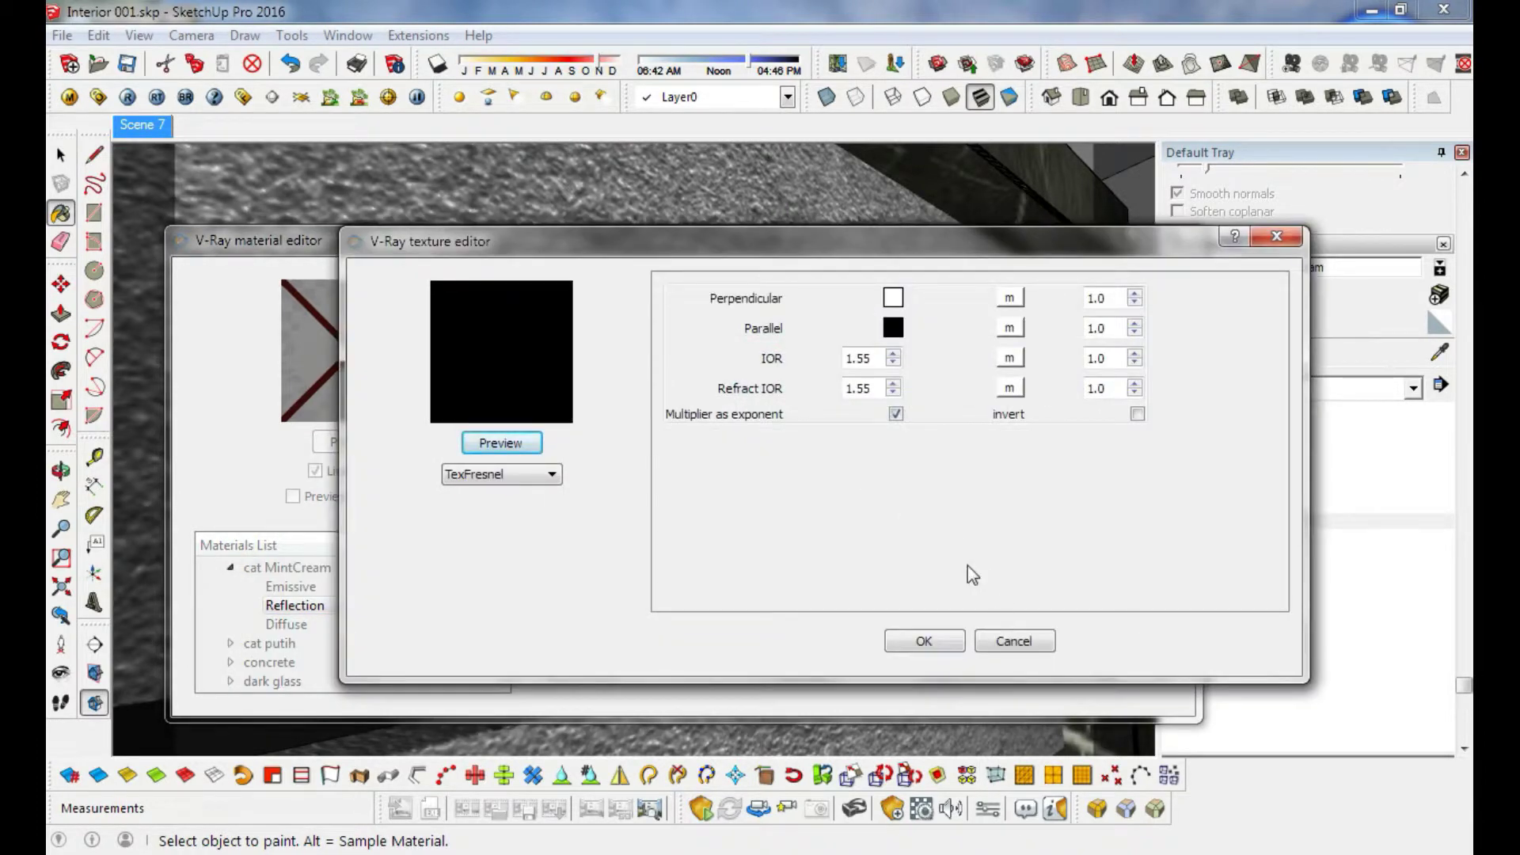
pyautogui.click(1016, 642)
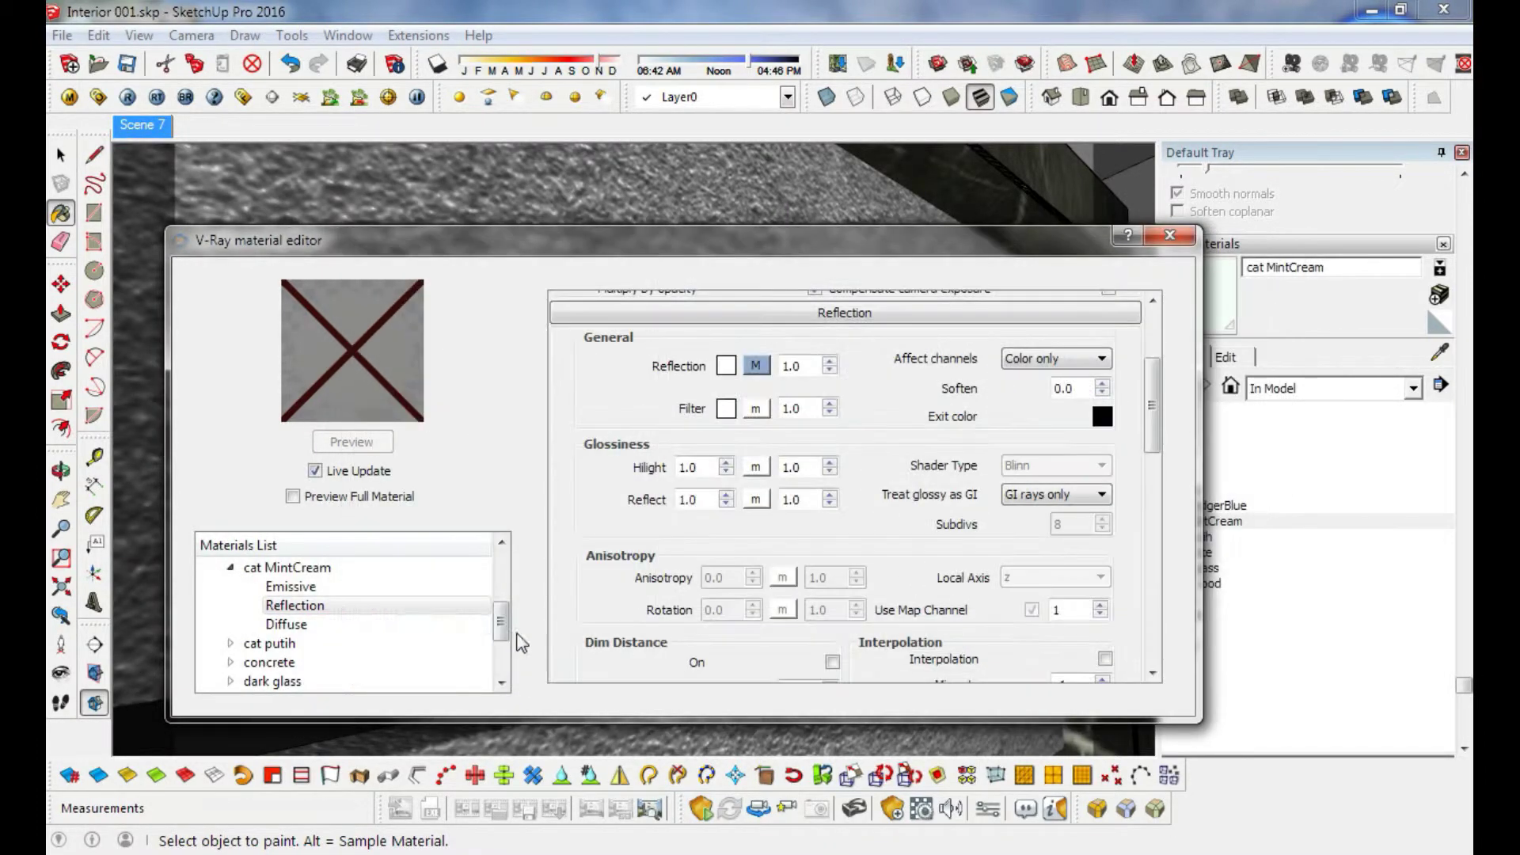
pyautogui.click(230, 567)
pyautogui.moveTo(500, 633); pyautogui.dragTo(501, 619)
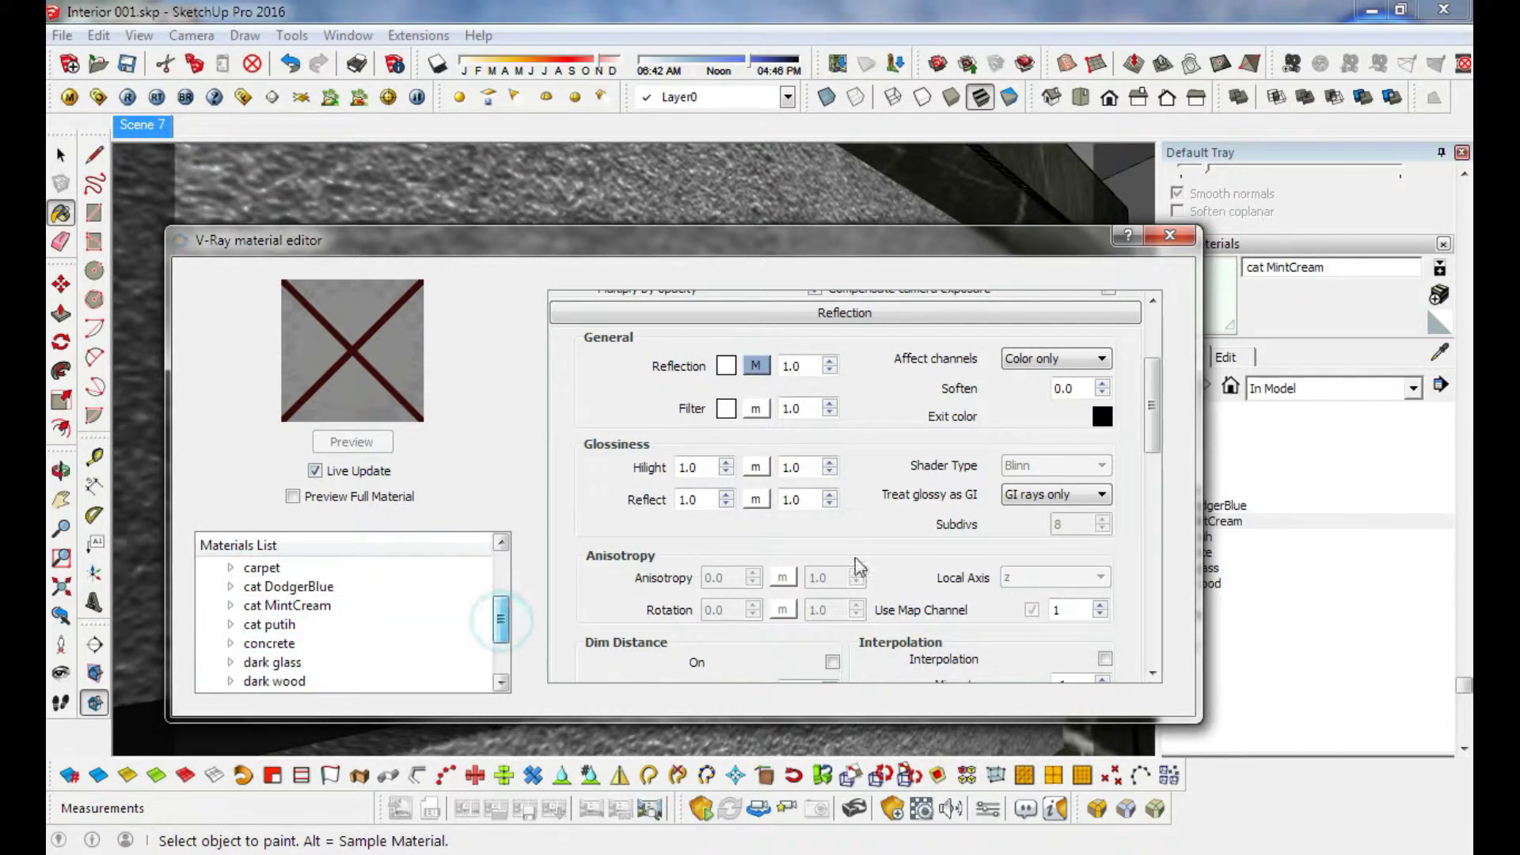
pyautogui.click(1169, 235)
# Sample the cat DodgerBlue material from the asia letters.
pyautogui.click(1439, 350)
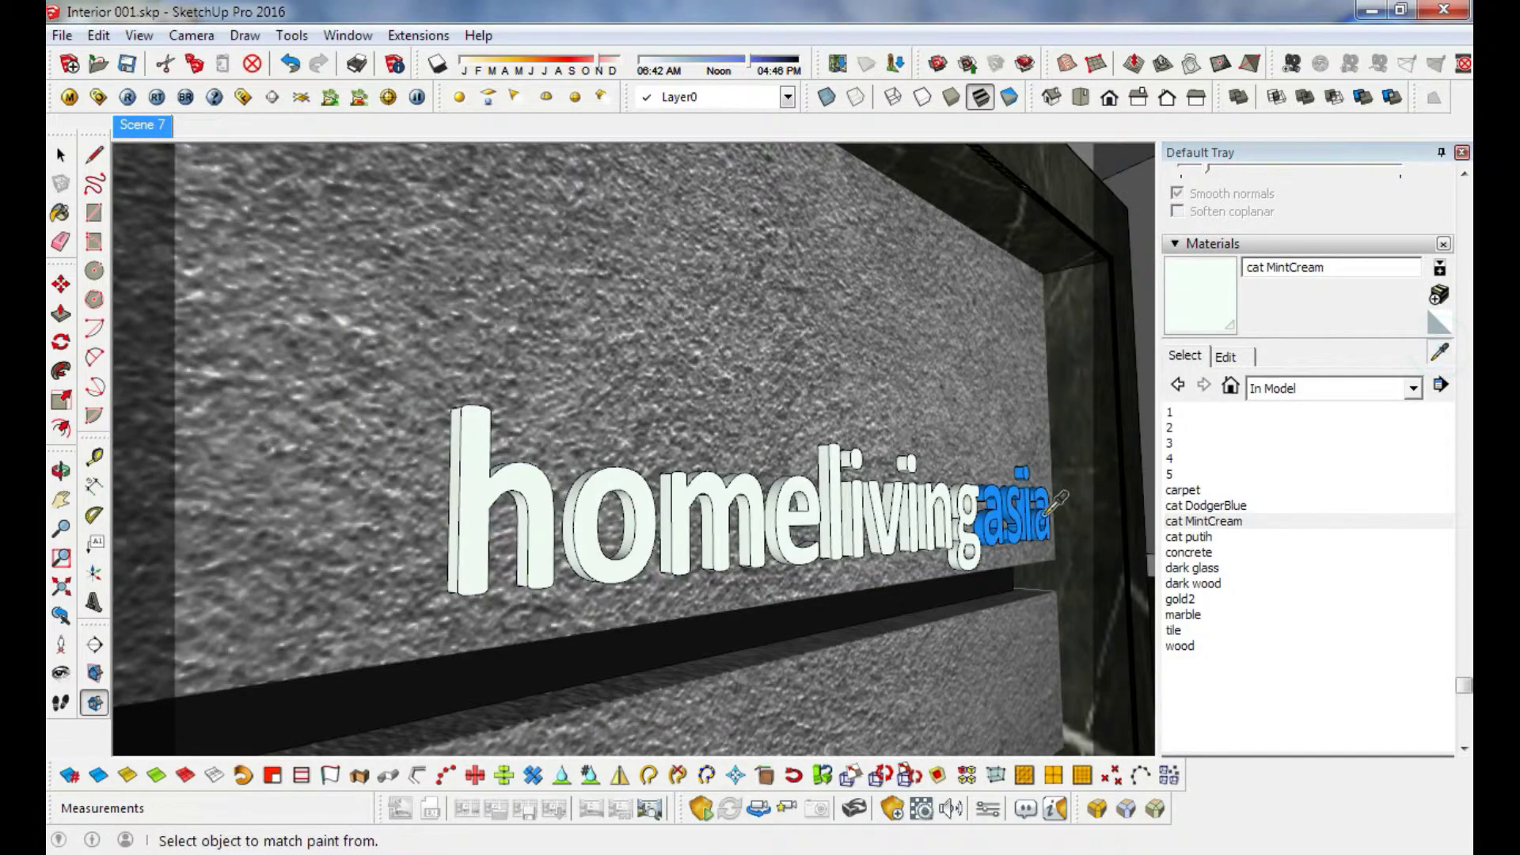
pyautogui.scroll(3, 1078, 499)
pyautogui.scroll(2, 1079, 499)
pyautogui.scroll(1, 1029, 459)
pyautogui.click(986, 392)
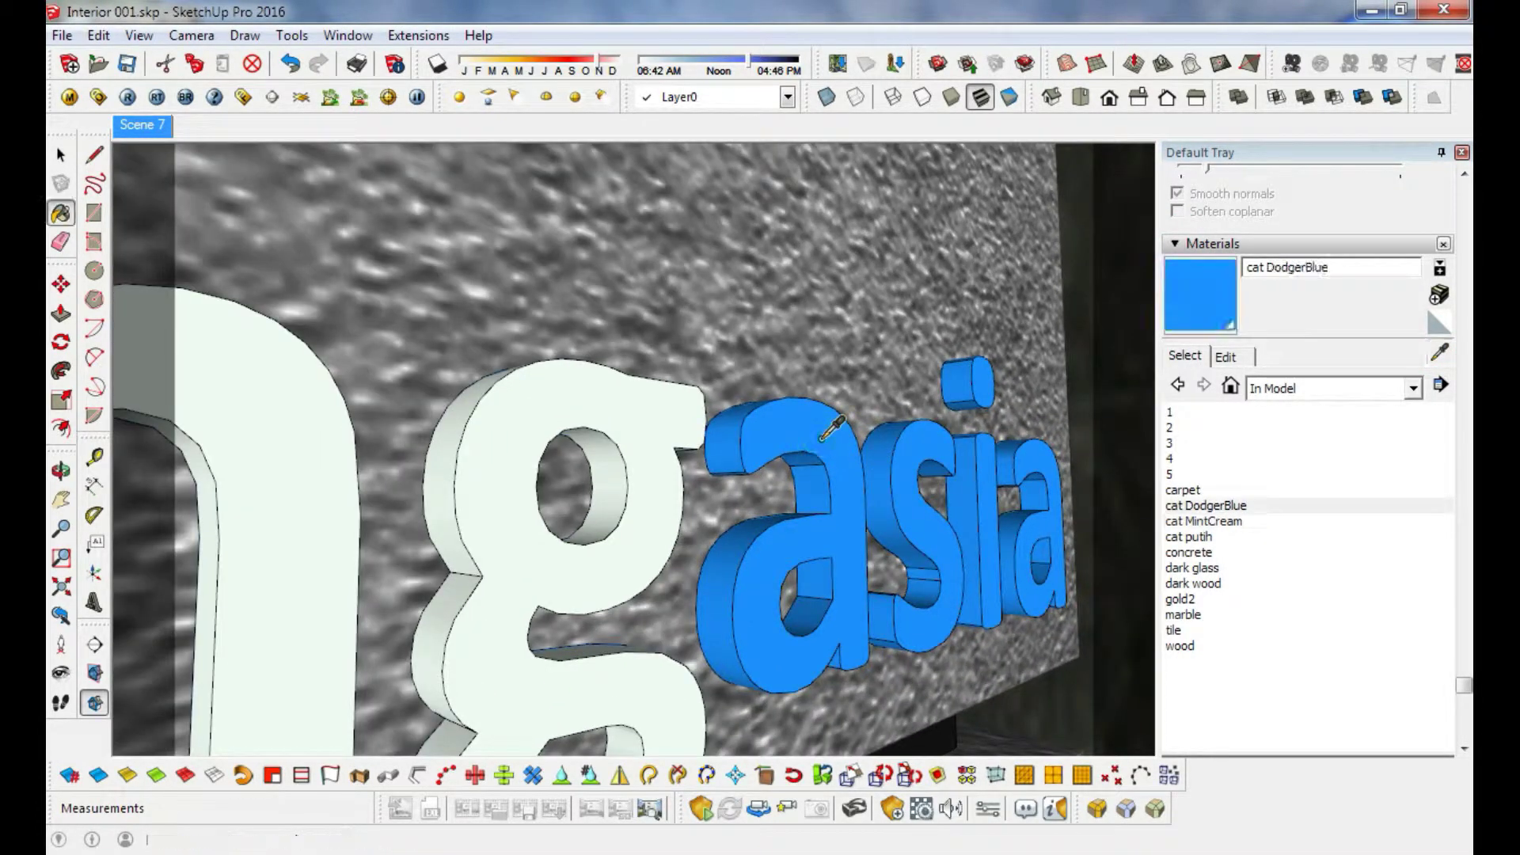
# Remove the extra Reflection1 layer from cat DodgerBlue in the V-Ray material editor.
pyautogui.click(70, 97)
pyautogui.click(230, 586)
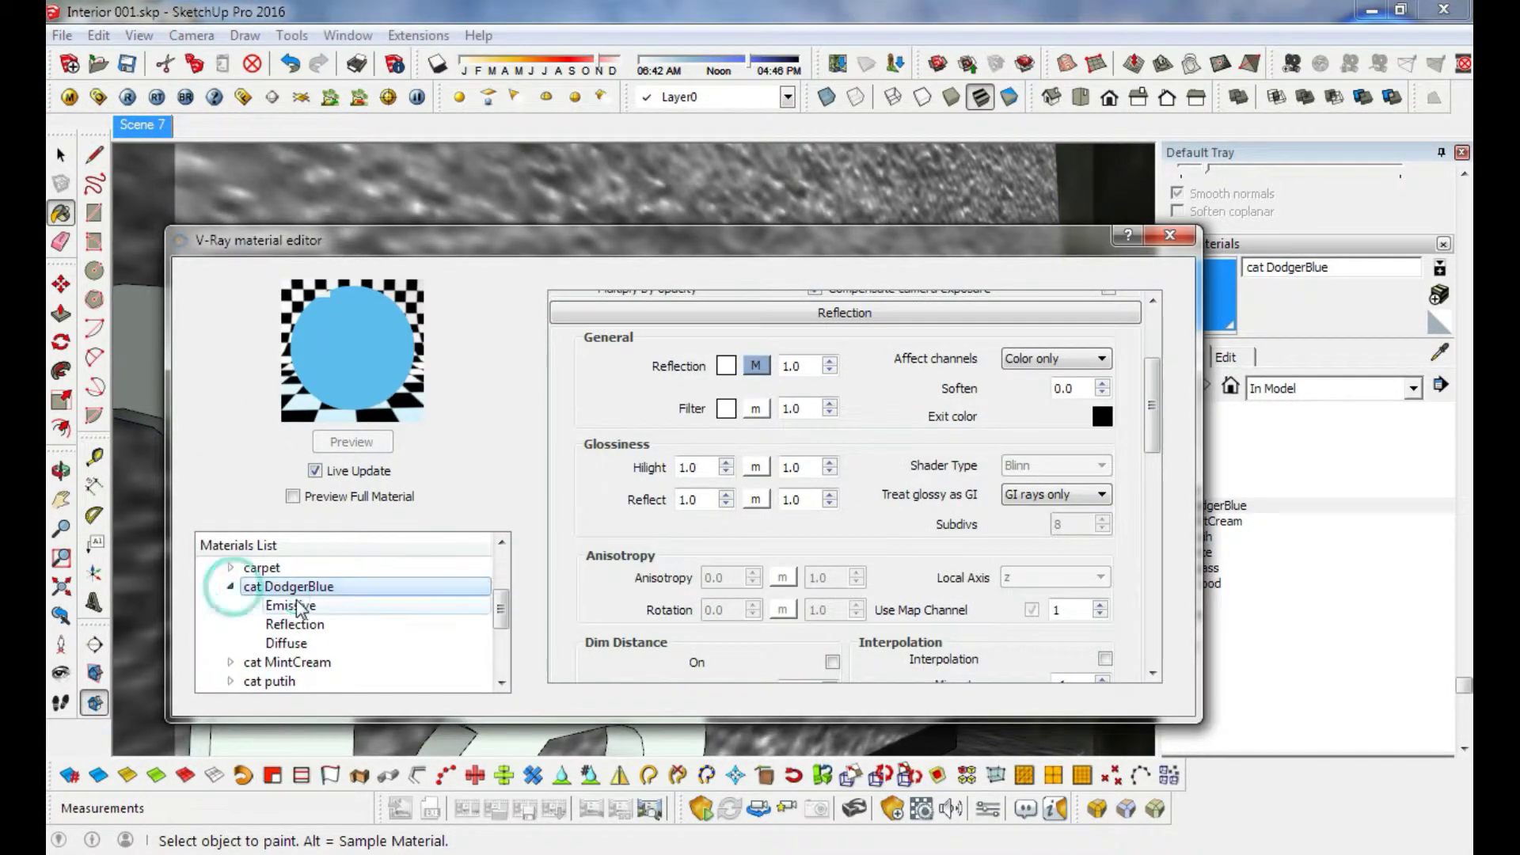
pyautogui.click(297, 606)
pyautogui.rightClick(296, 608)
pyautogui.click(295, 590)
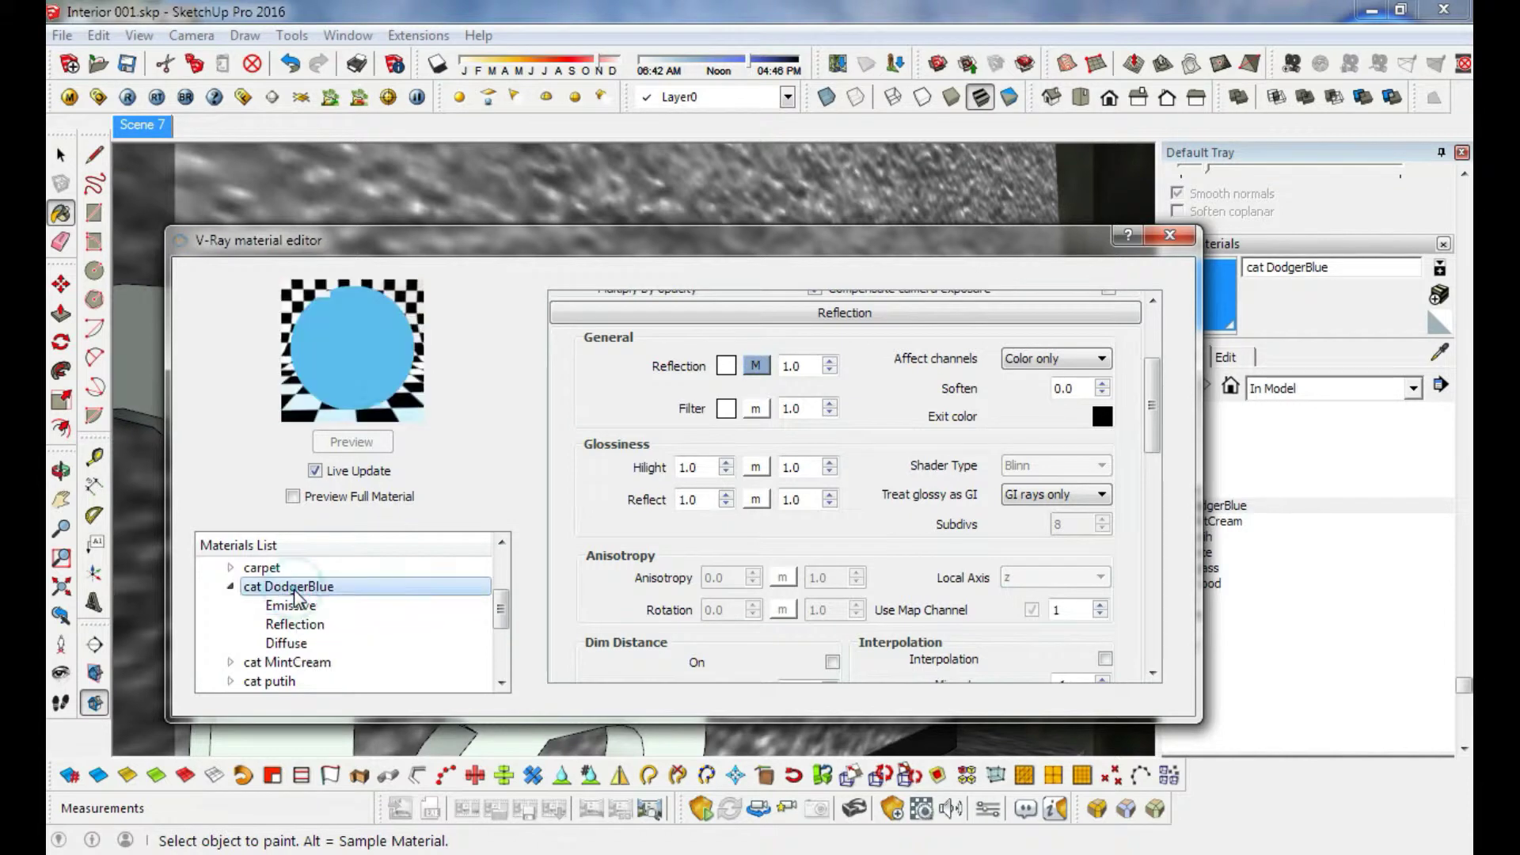
pyautogui.rightClick(295, 595)
pyautogui.moveTo(386, 605)
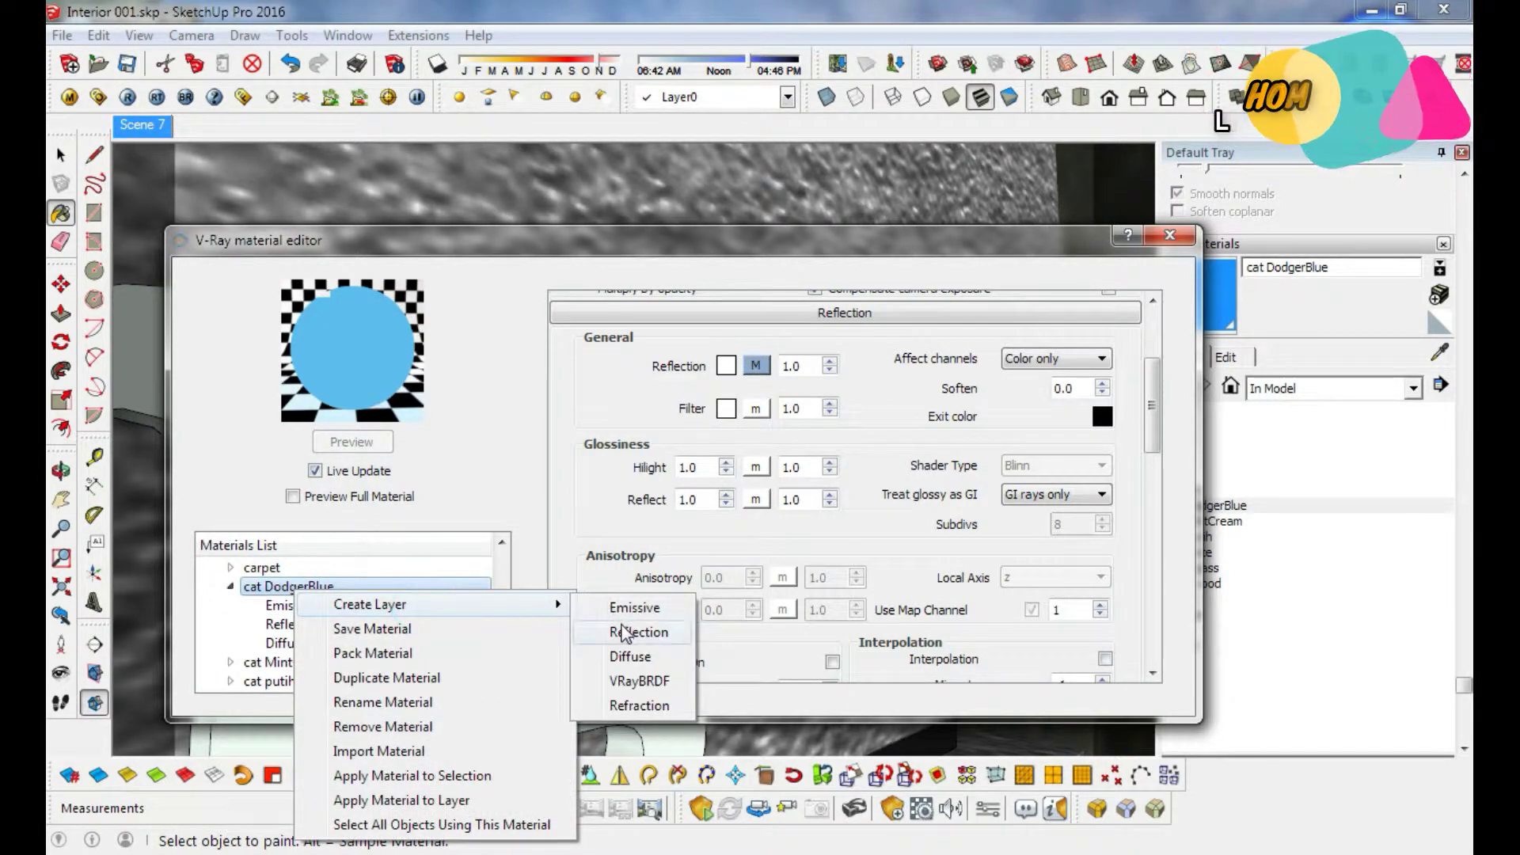
pyautogui.click(623, 631)
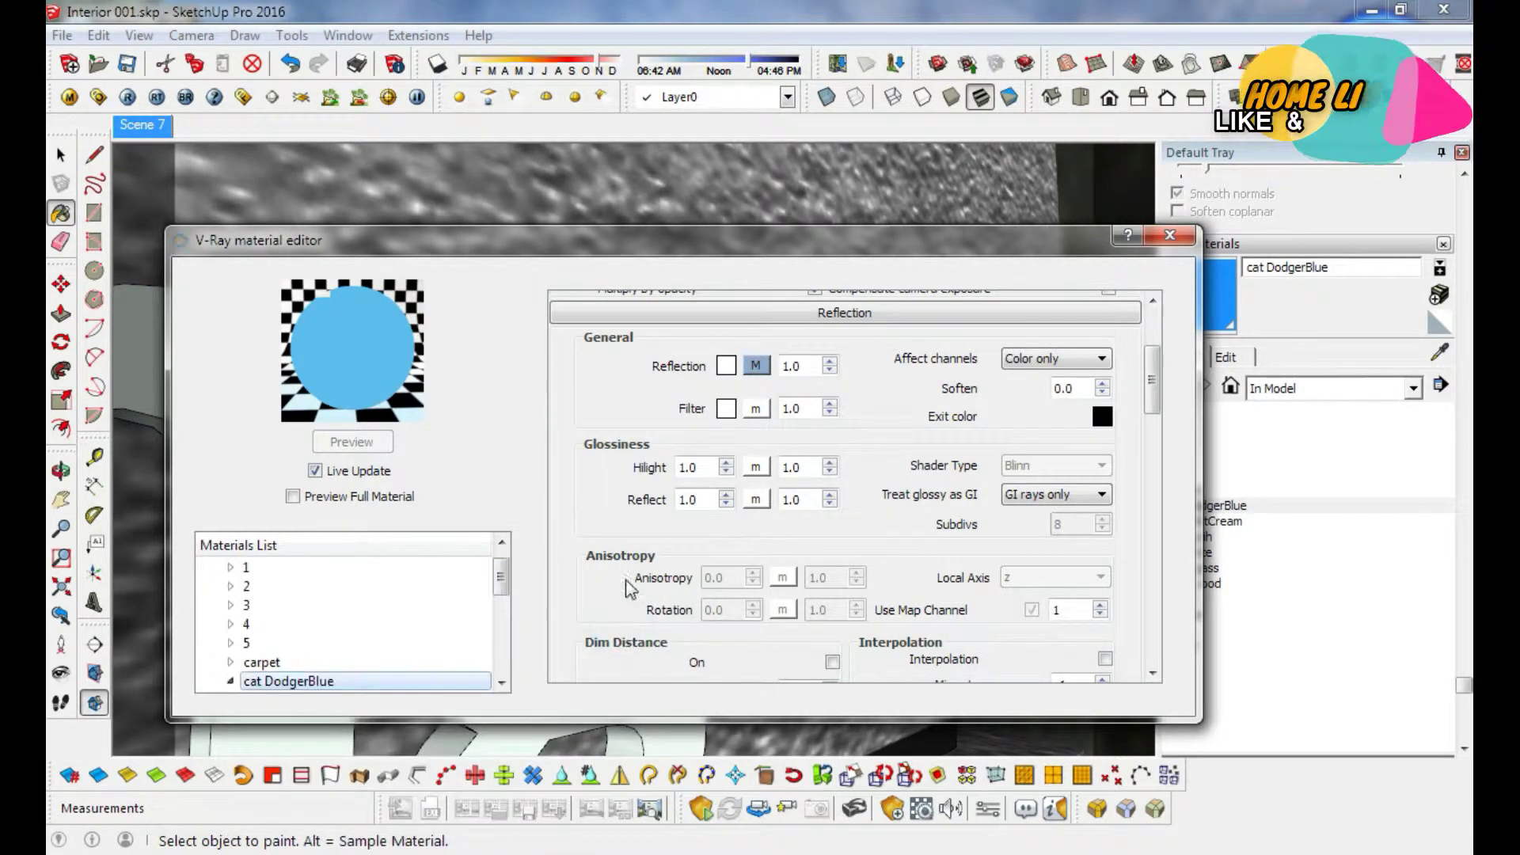
pyautogui.click(501, 576)
pyautogui.moveTo(505, 590); pyautogui.dragTo(505, 601)
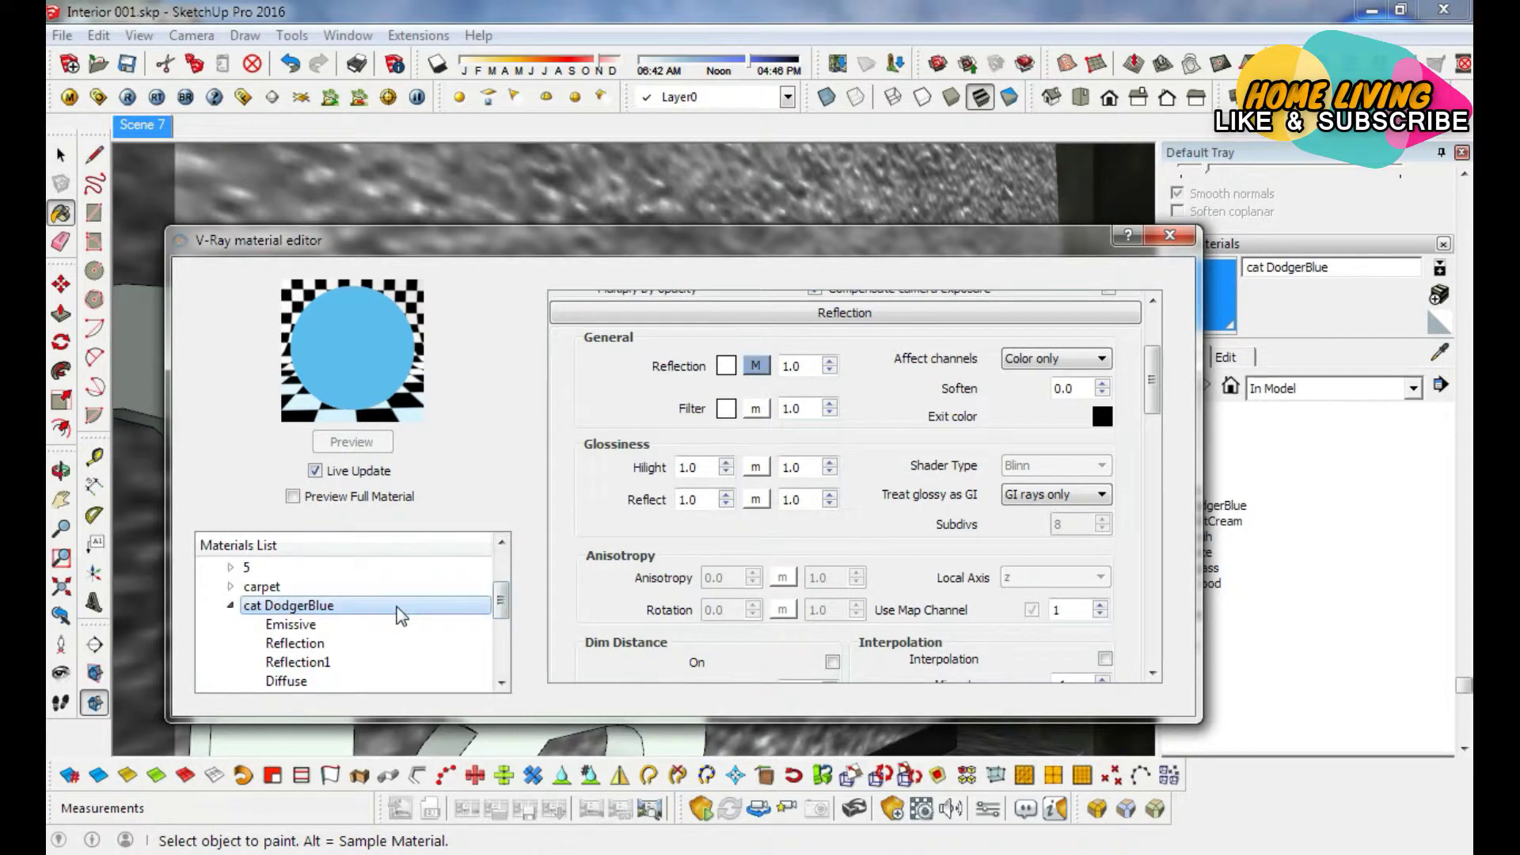
pyautogui.rightClick(332, 664)
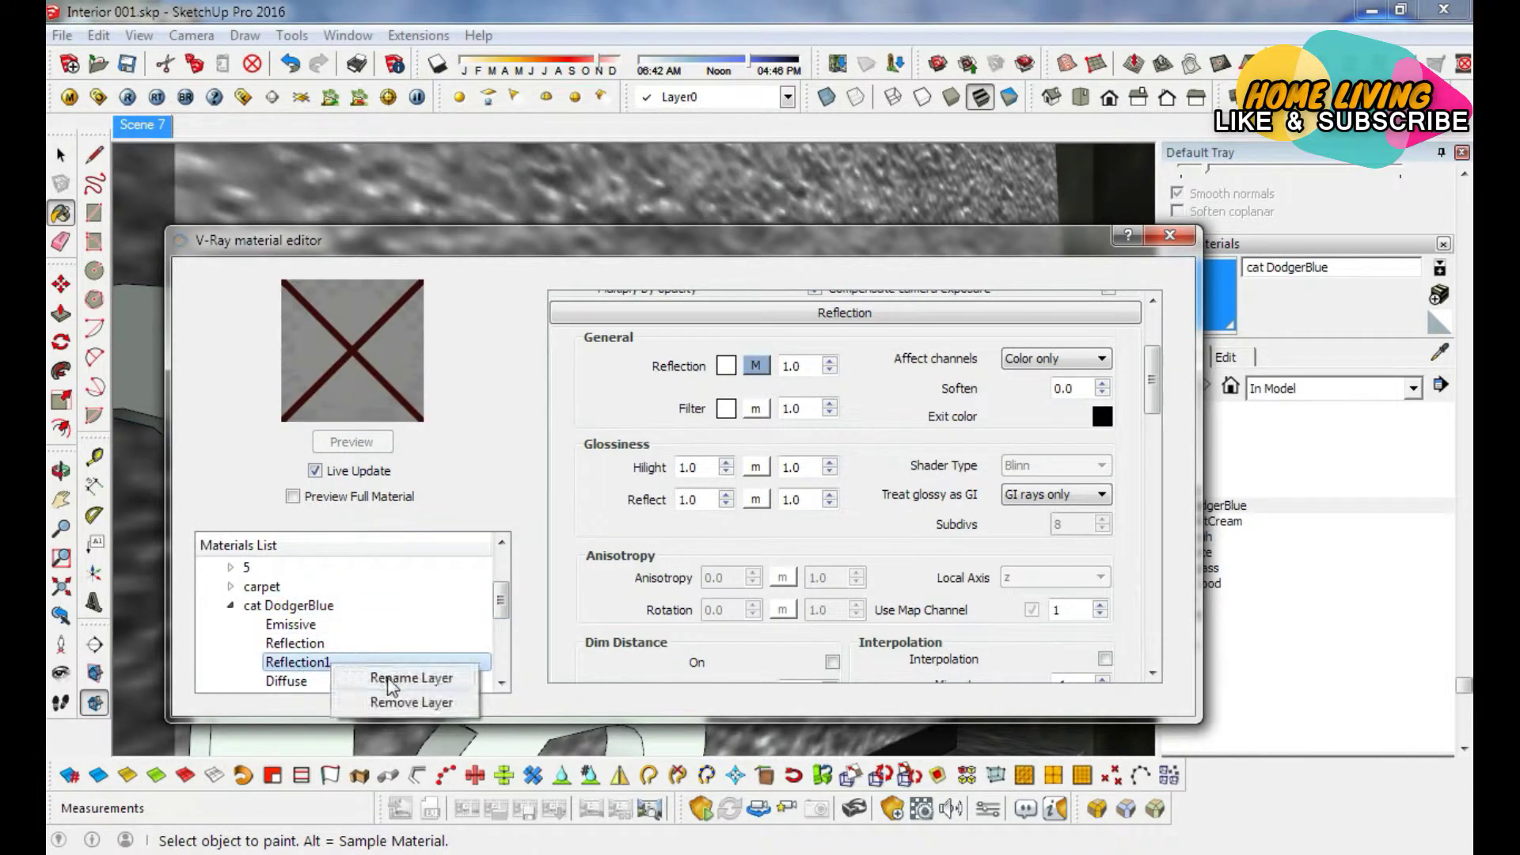
pyautogui.click(396, 704)
pyautogui.click(838, 453)
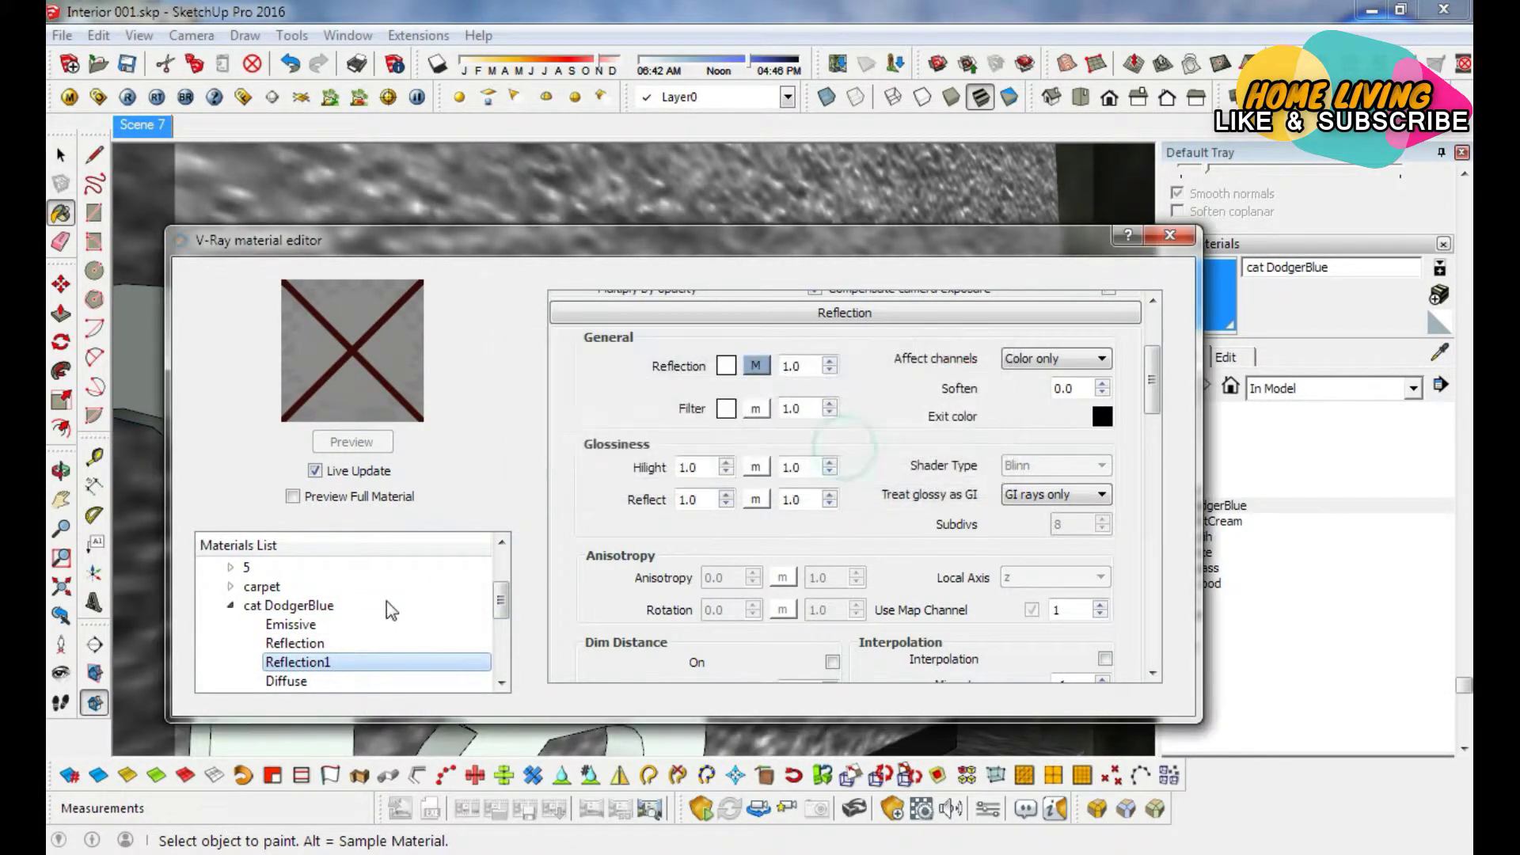
# Check cat DodgerBlue's blue Emissive colour (multiplier 1.0) and its reflection, then close the editor.
pyautogui.click(317, 605)
pyautogui.rightClick(320, 605)
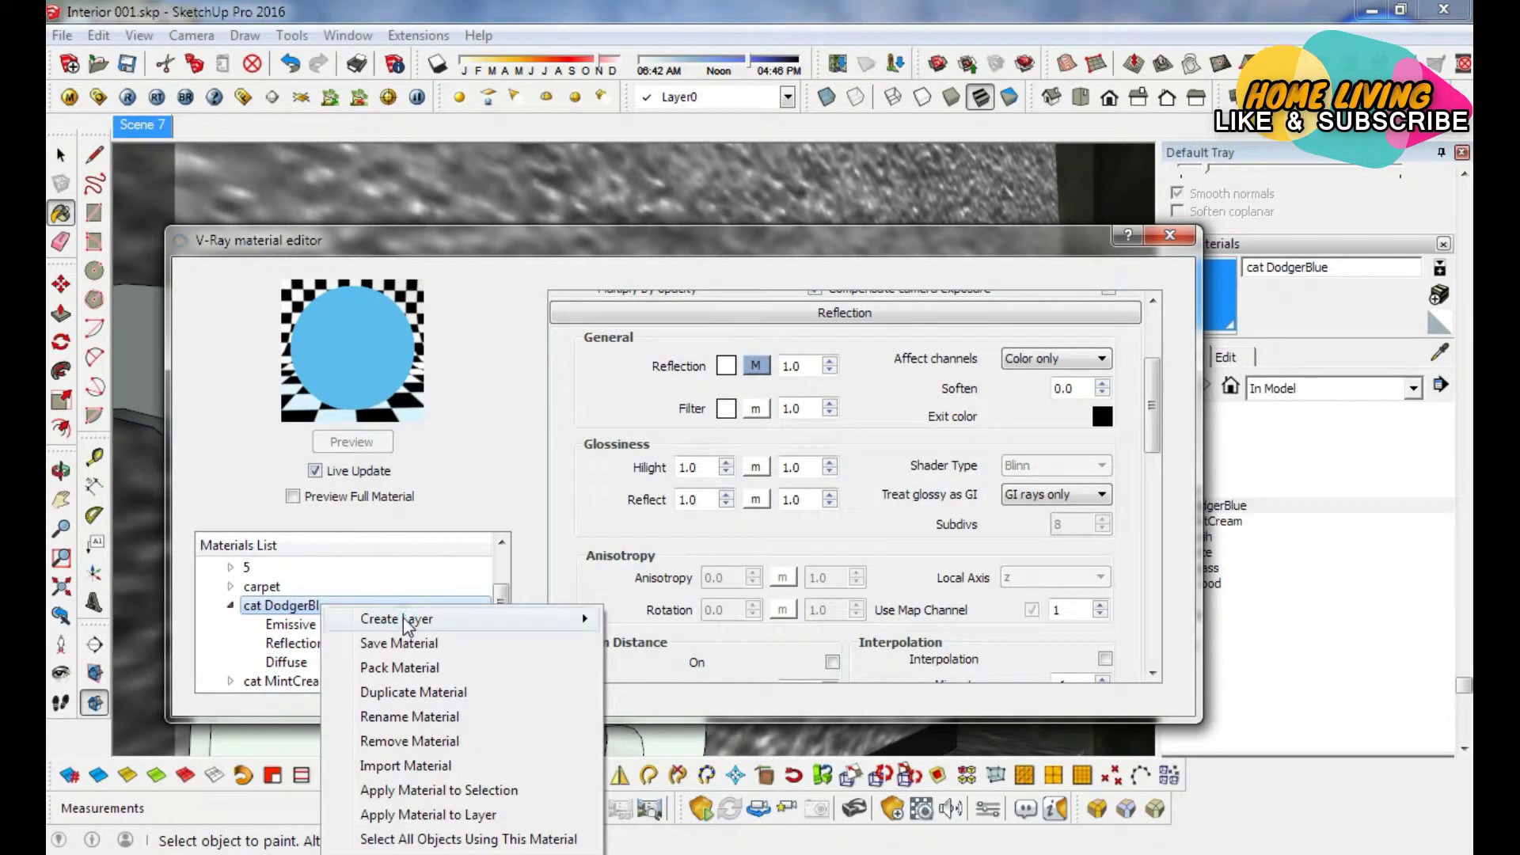
pyautogui.click(286, 628)
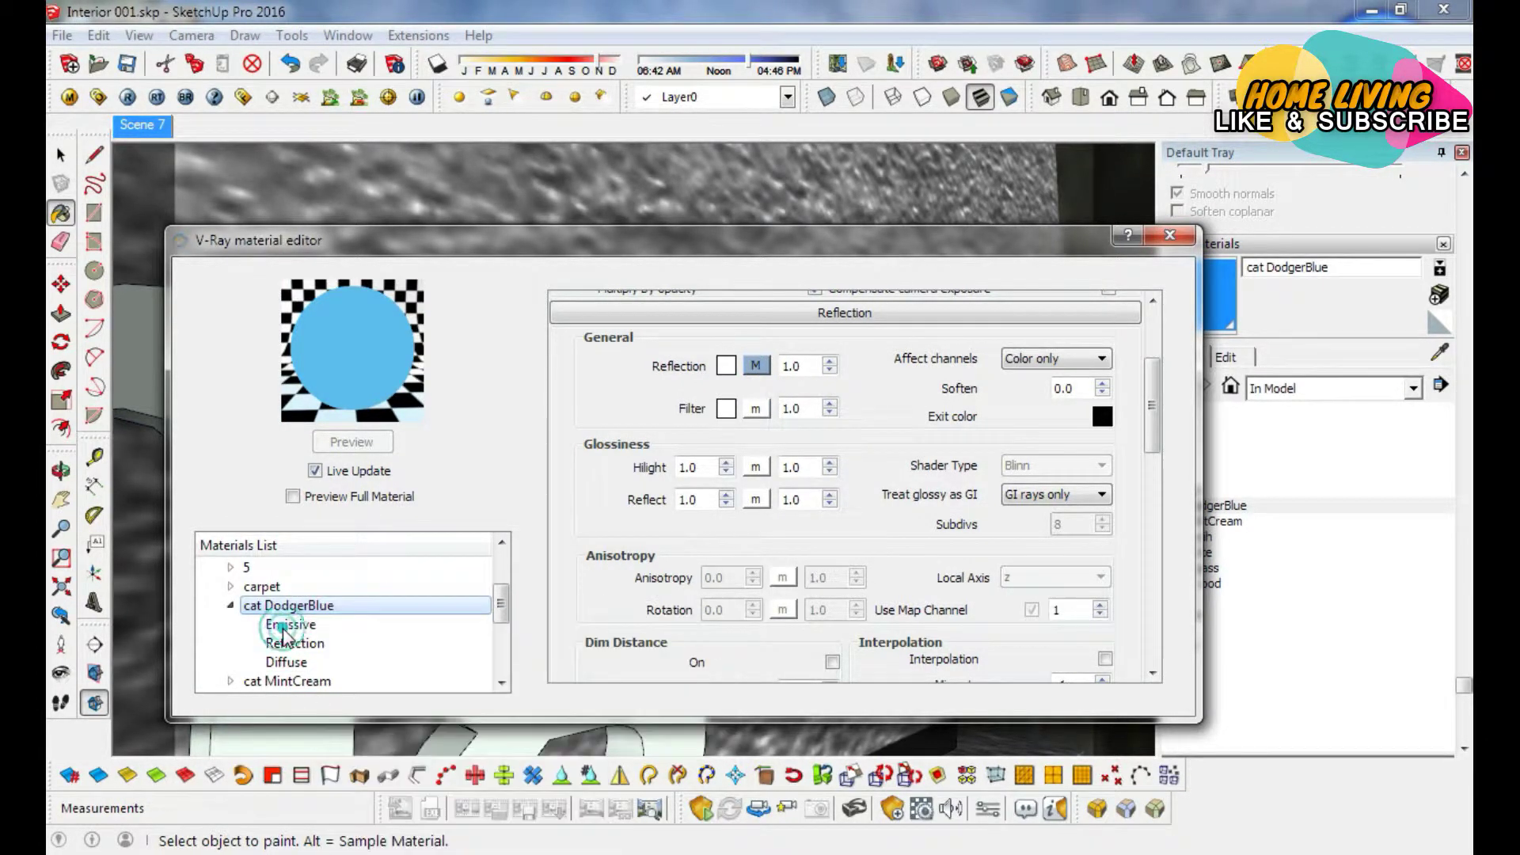
pyautogui.moveTo(1157, 425); pyautogui.dragTo(1157, 388)
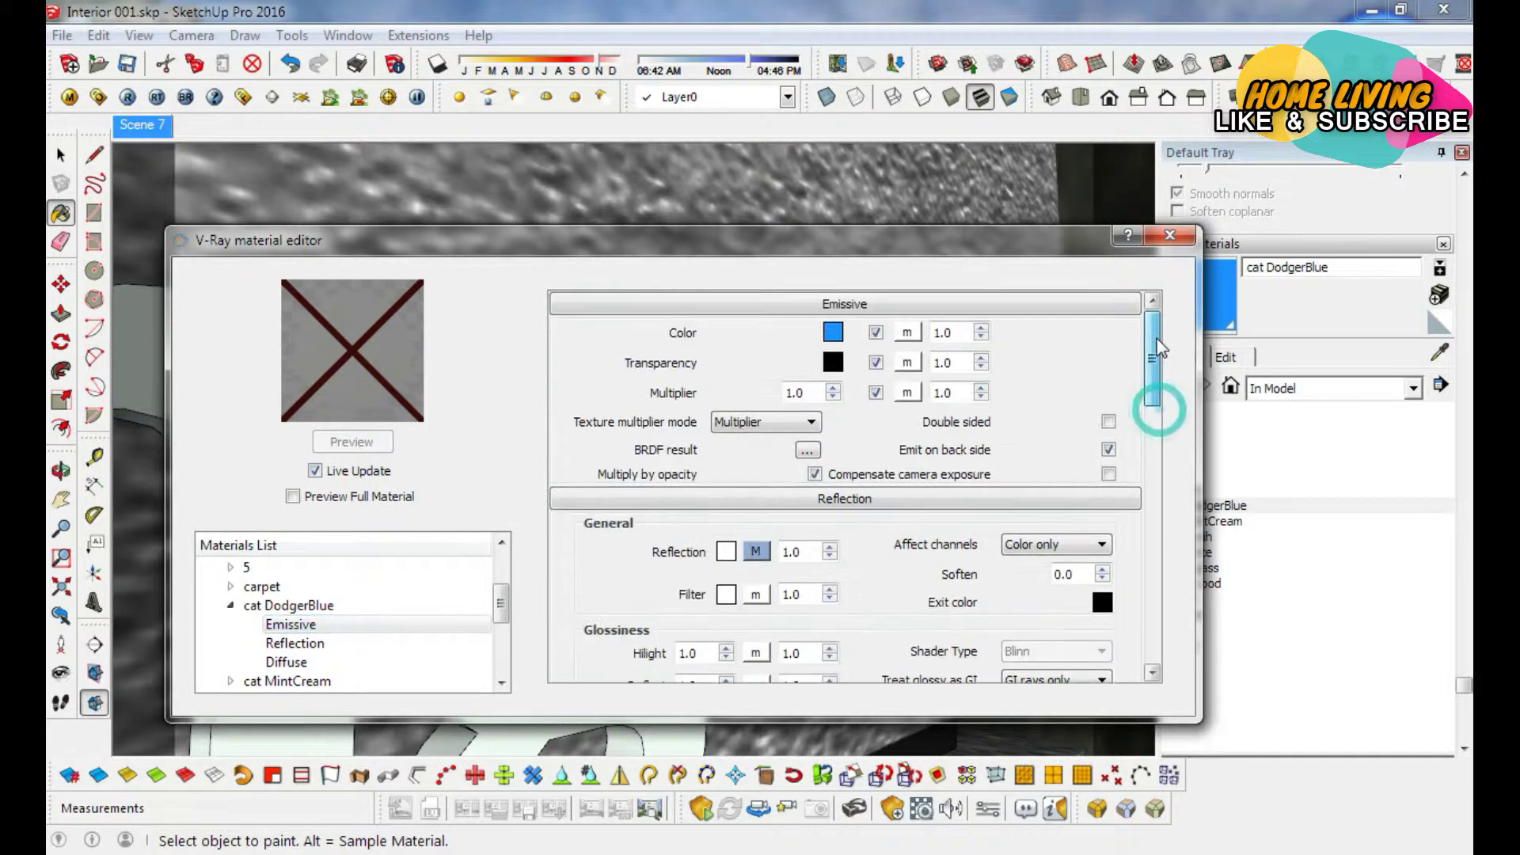
pyautogui.click(832, 334)
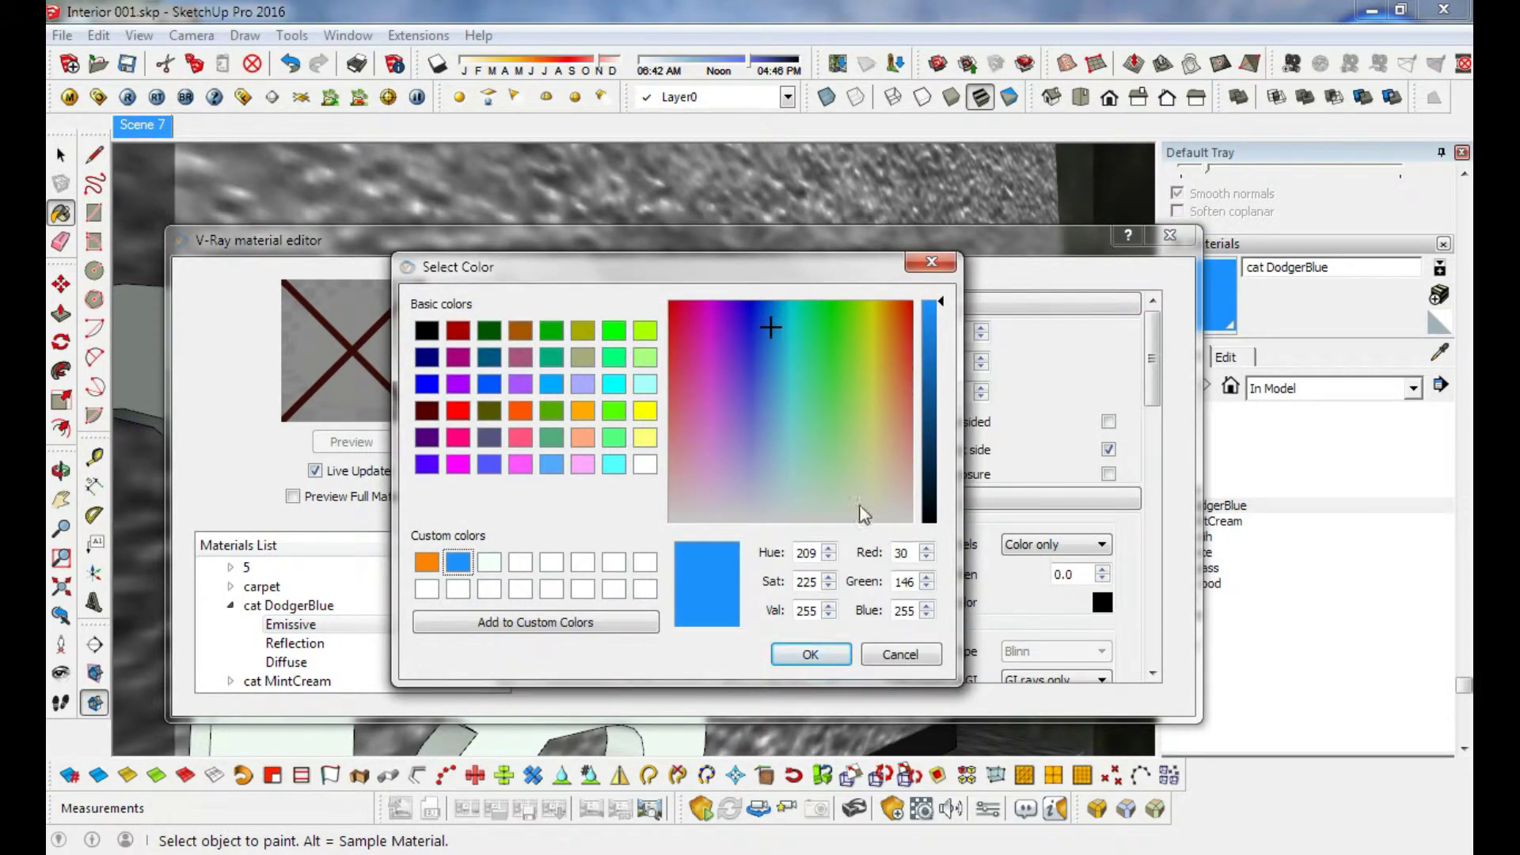
pyautogui.click(902, 657)
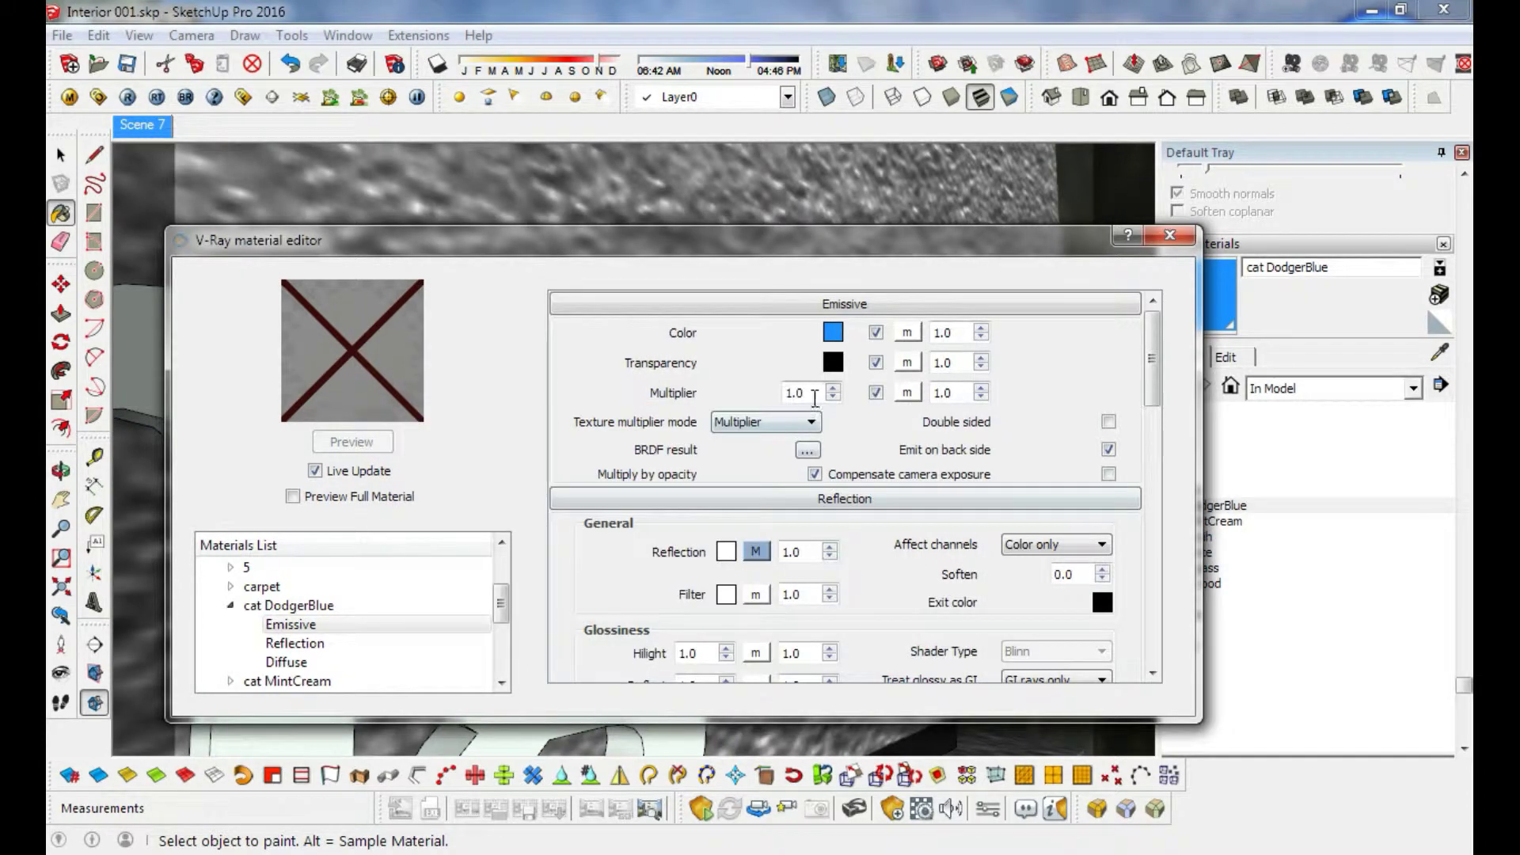
pyautogui.click(310, 643)
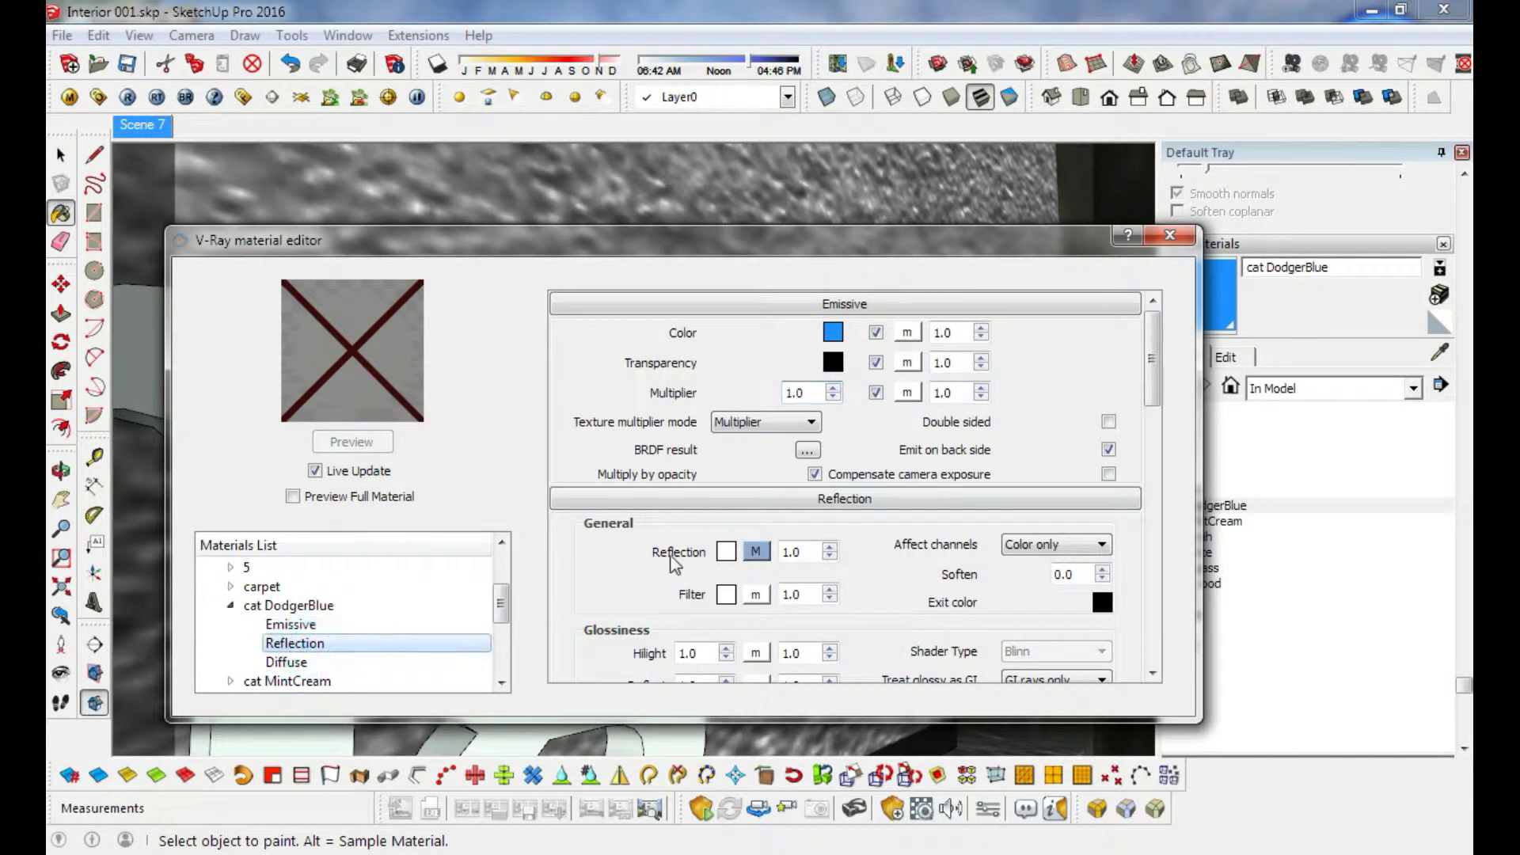
pyautogui.click(1155, 244)
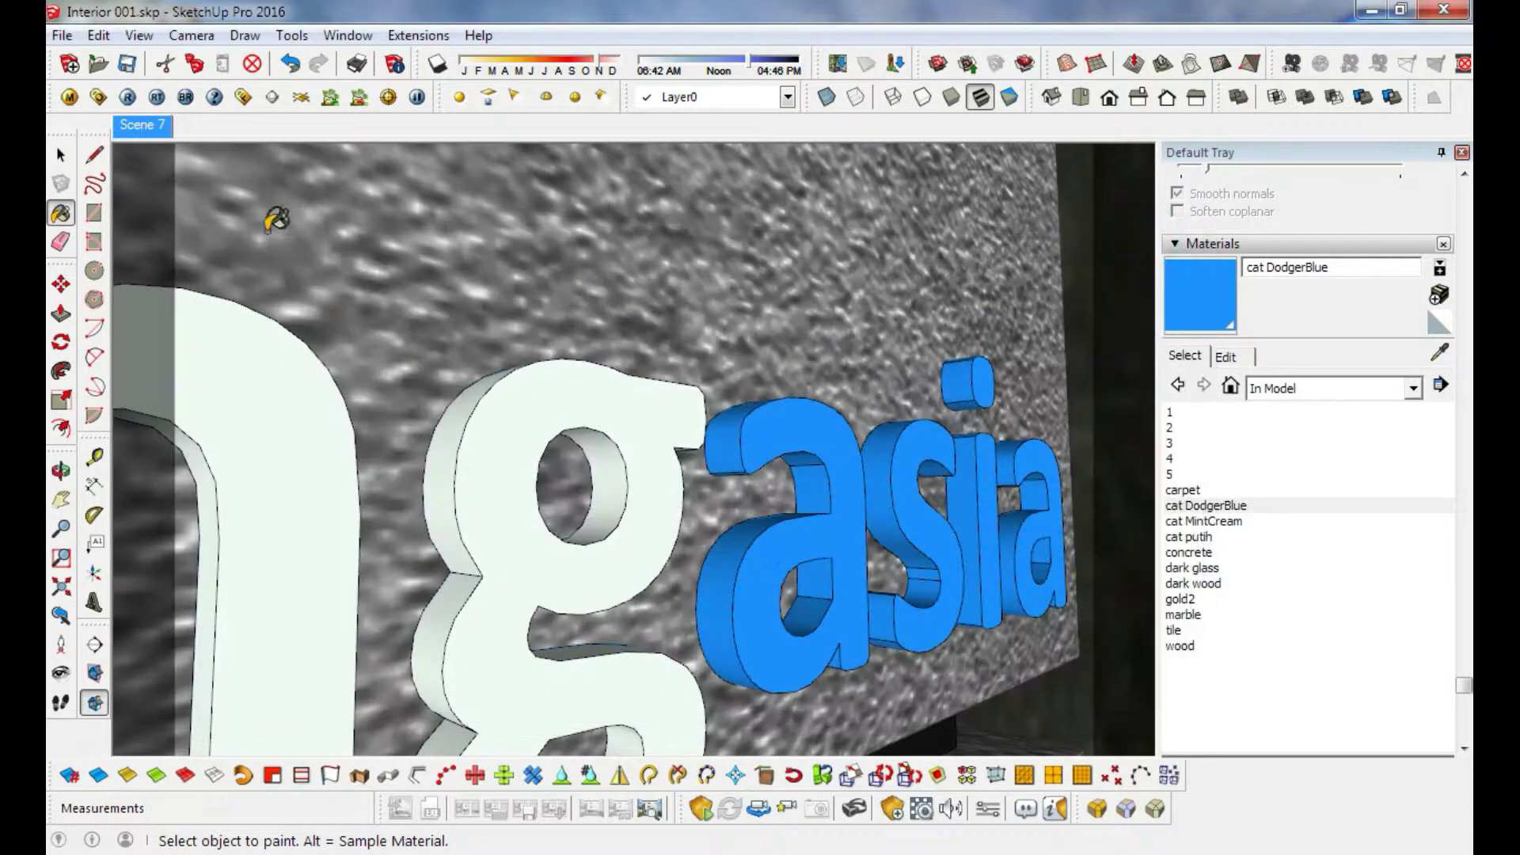
# Return to the Scene 7 front view, switch to the Select tool and start a V-Ray render.
pyautogui.click(134, 126)
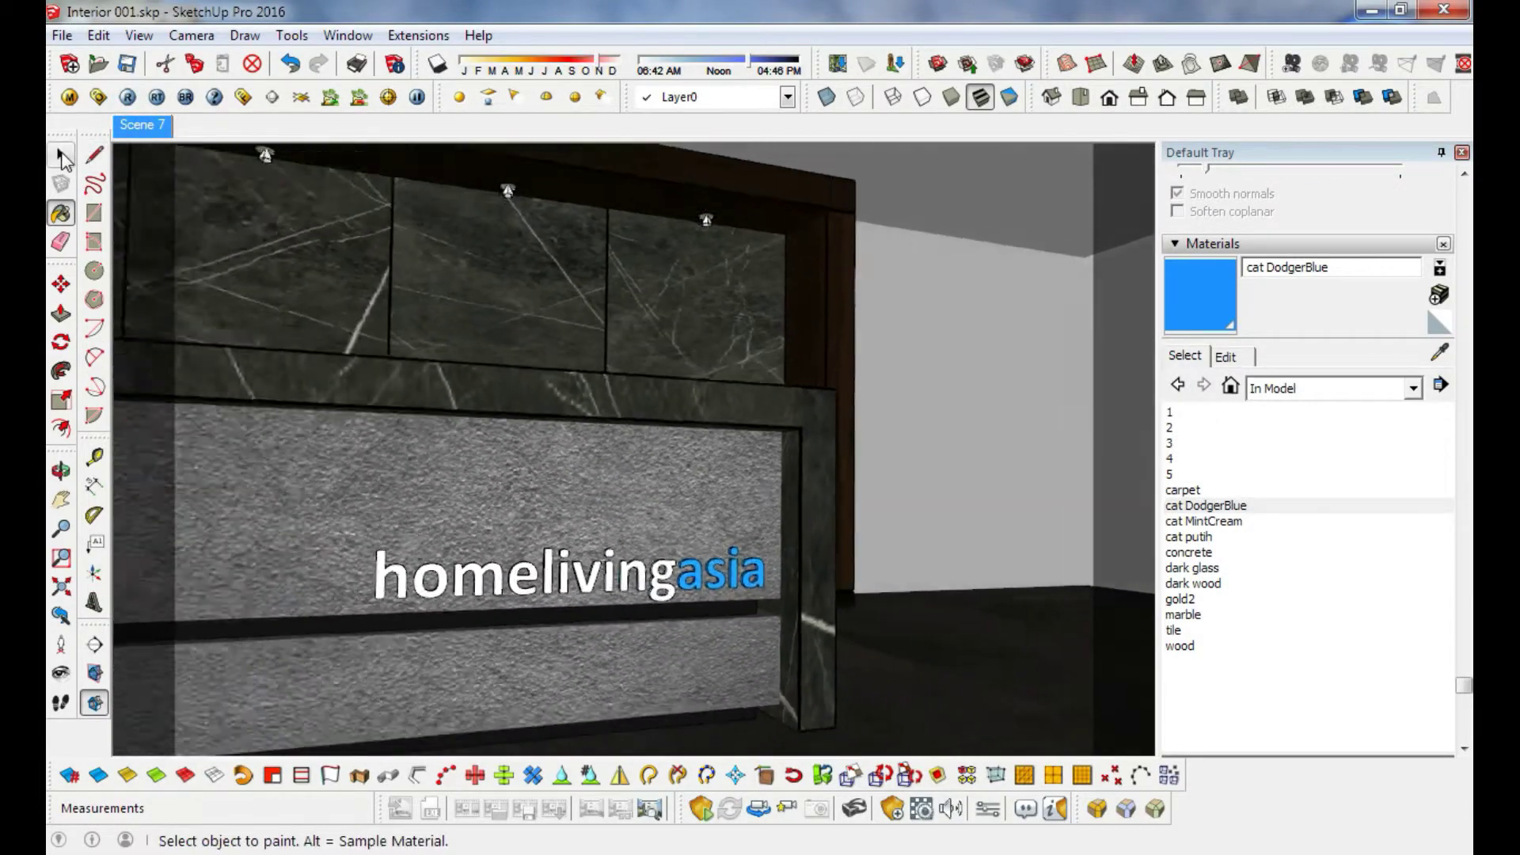
pyautogui.click(62, 156)
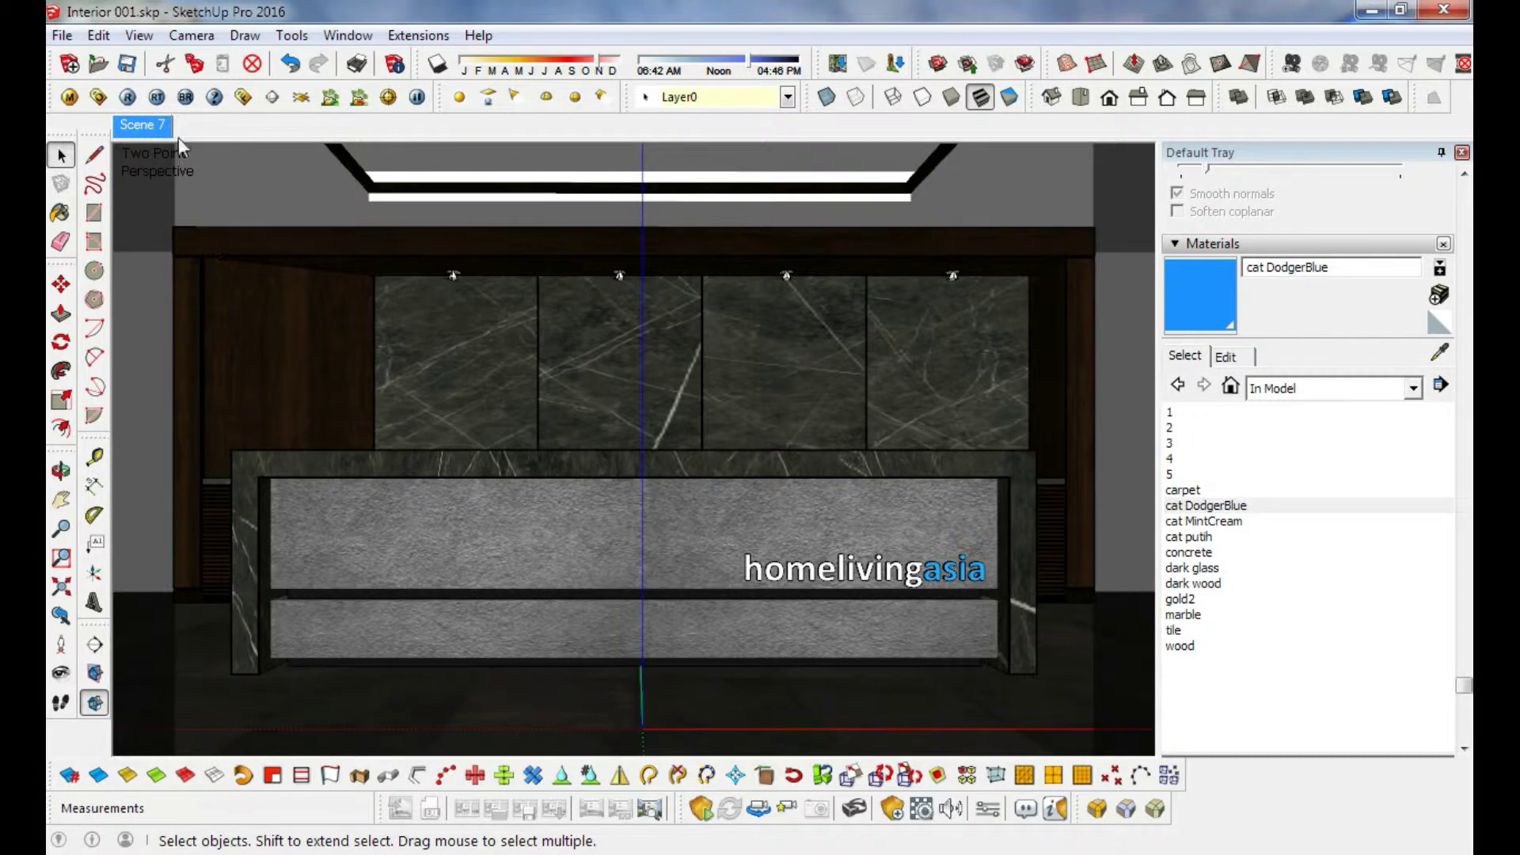
pyautogui.click(129, 98)
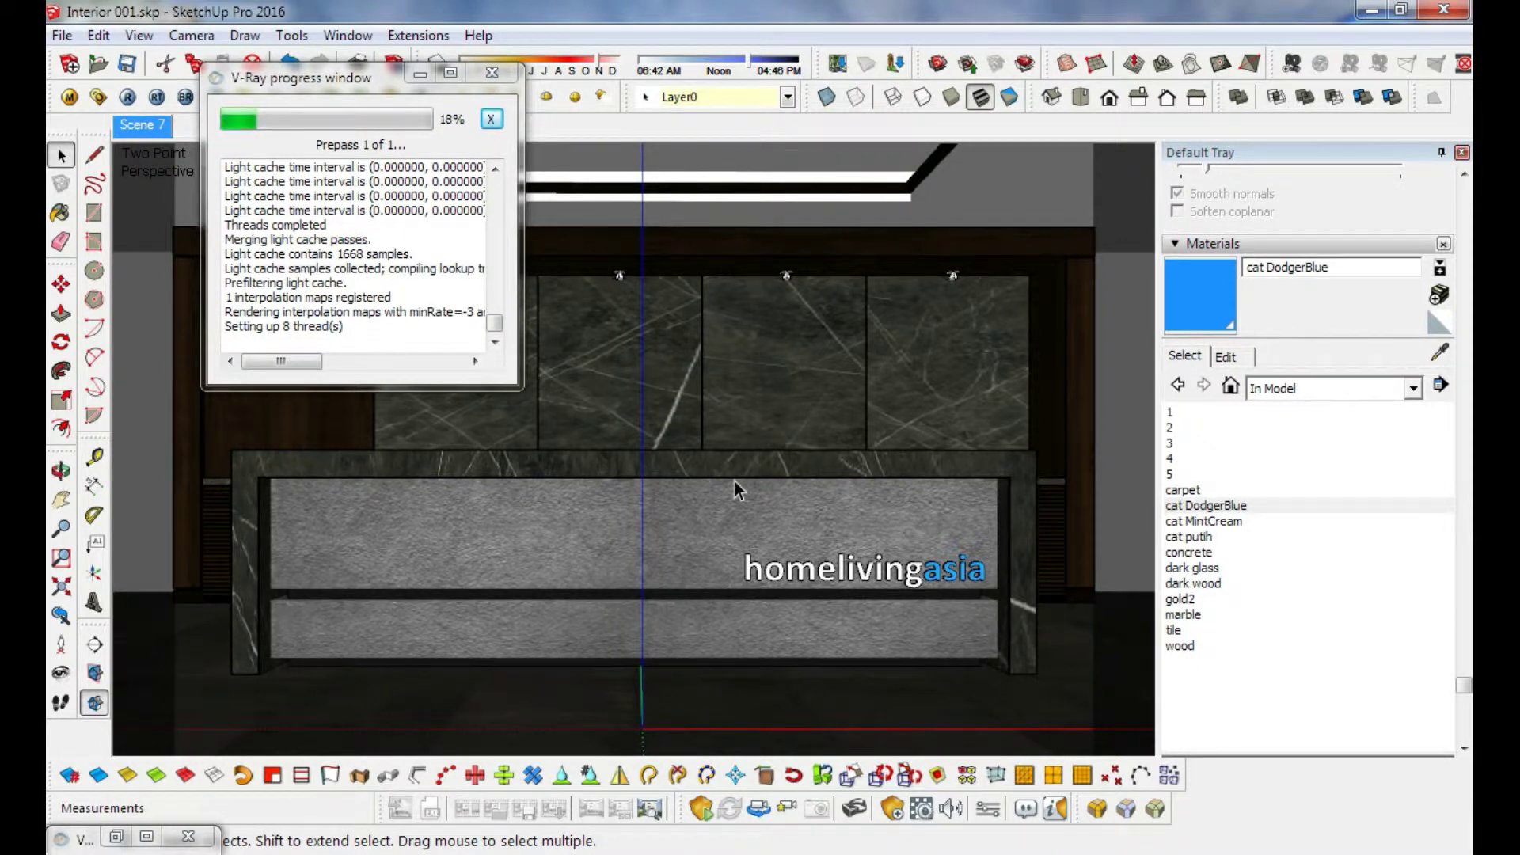
# Restore the V-Ray frame buffer to a window, resize it and move it up-left over the model.
pyautogui.click(148, 839)
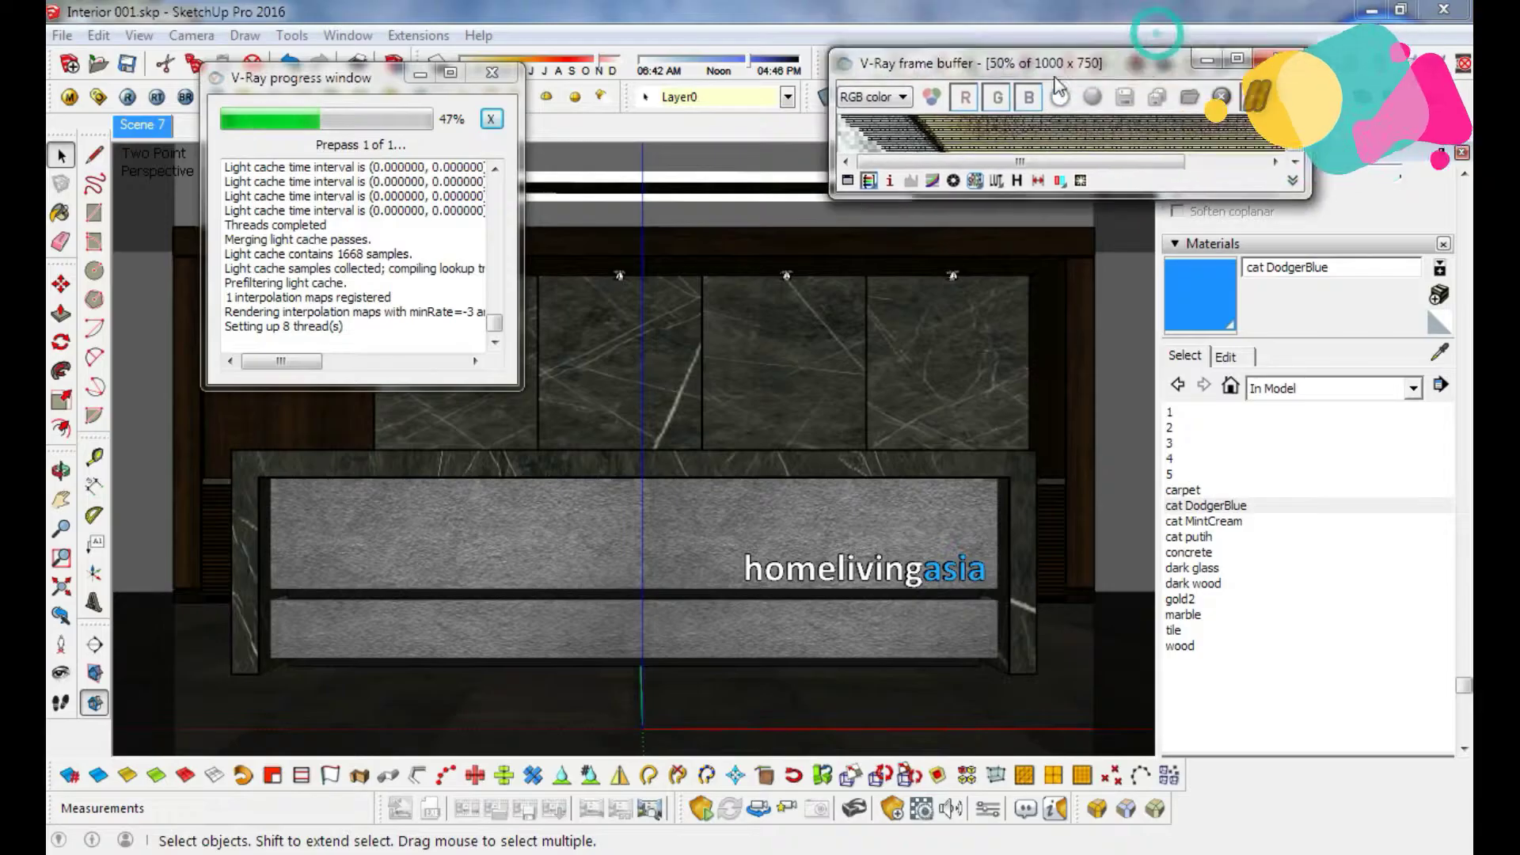
pyautogui.moveTo(1172, 8); pyautogui.dragTo(926, 255)
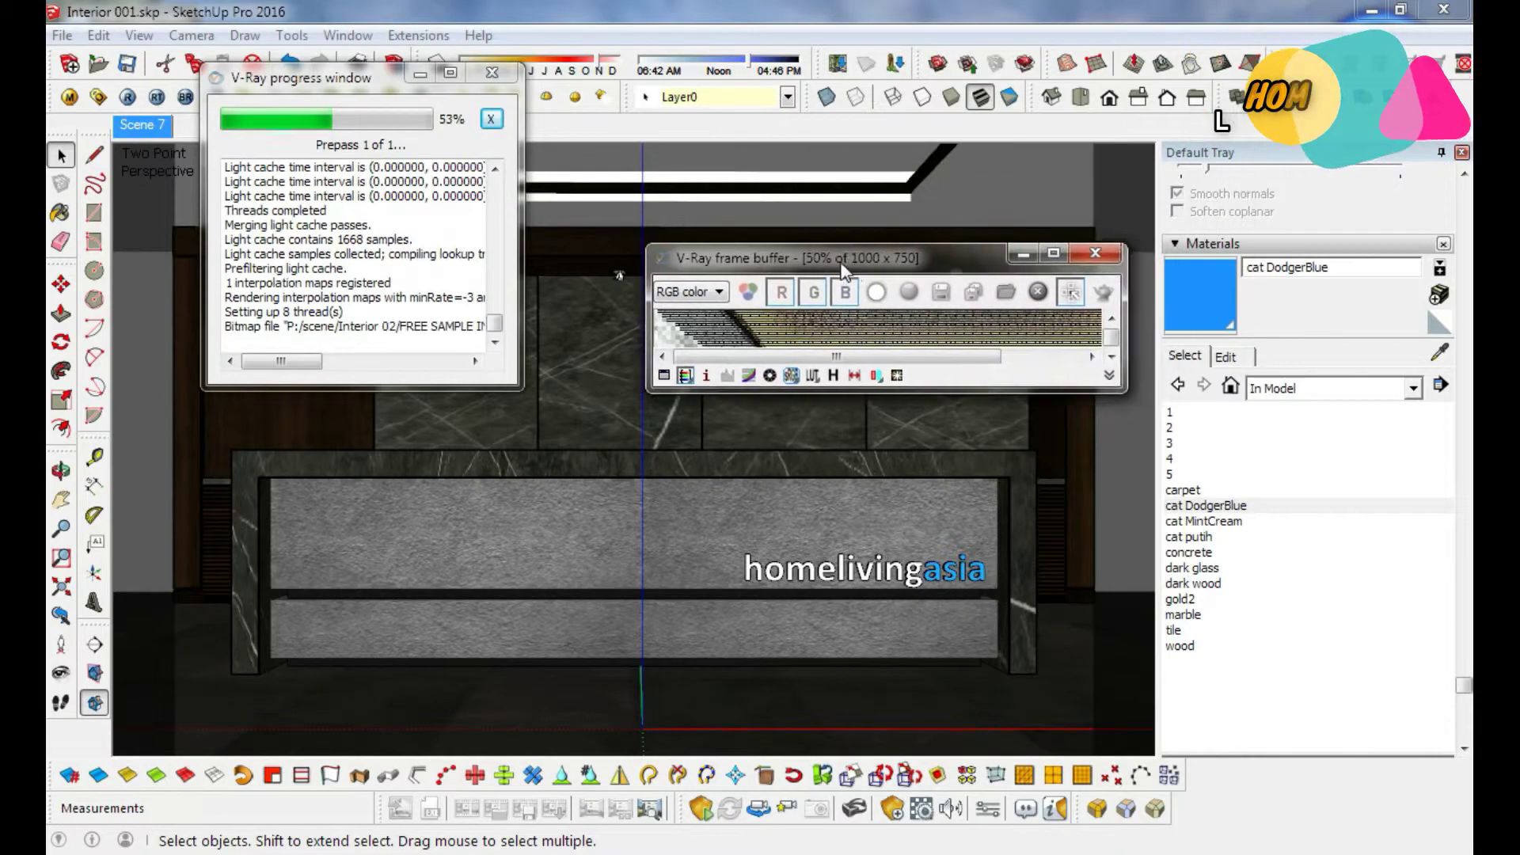
pyautogui.moveTo(1017, 390); pyautogui.dragTo(1227, 803)
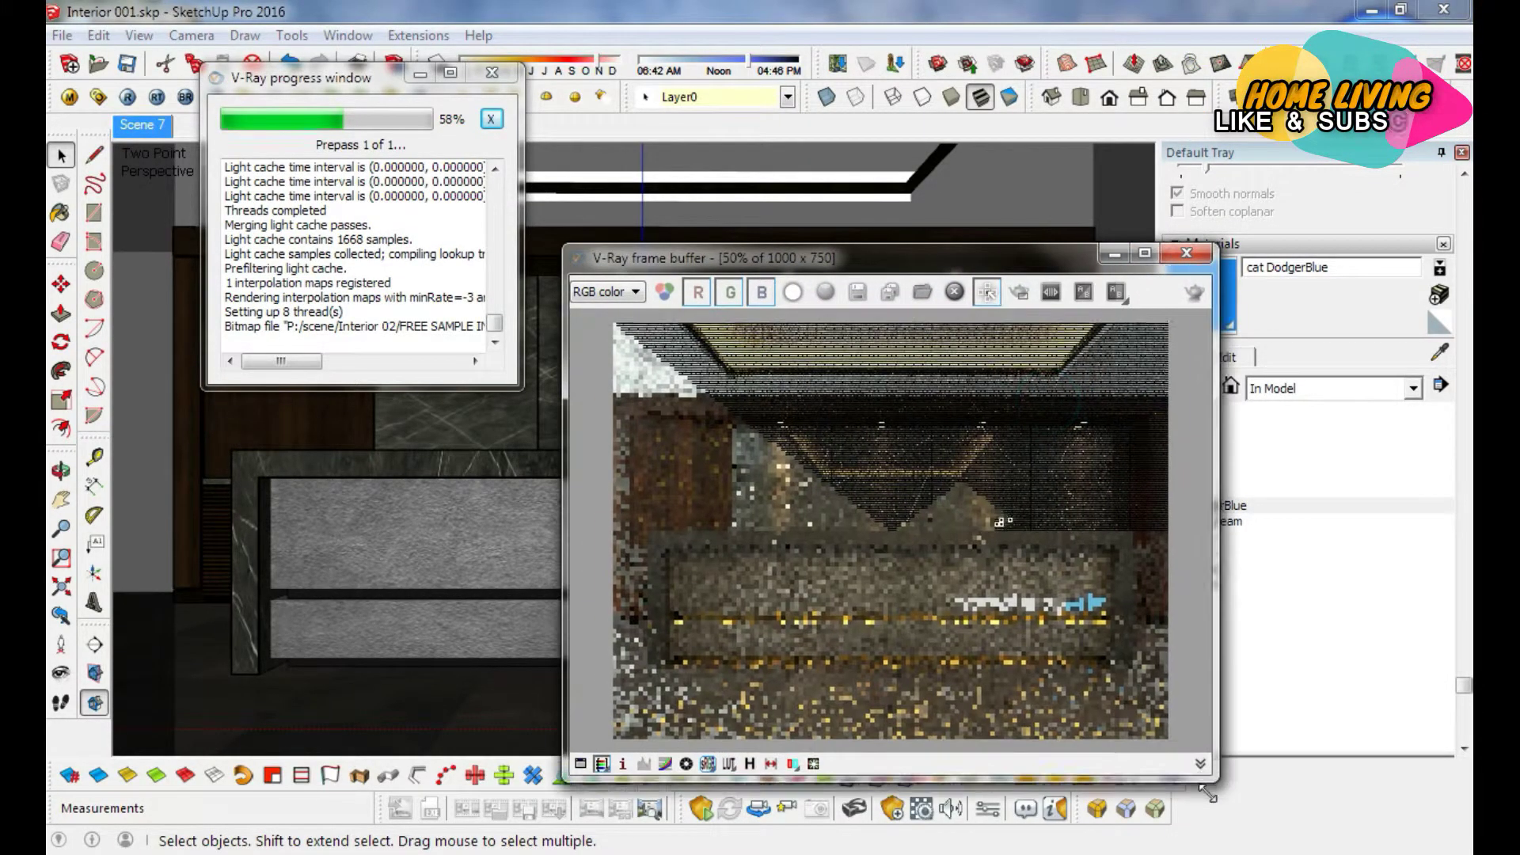
pyautogui.moveTo(880, 257); pyautogui.dragTo(784, 164)
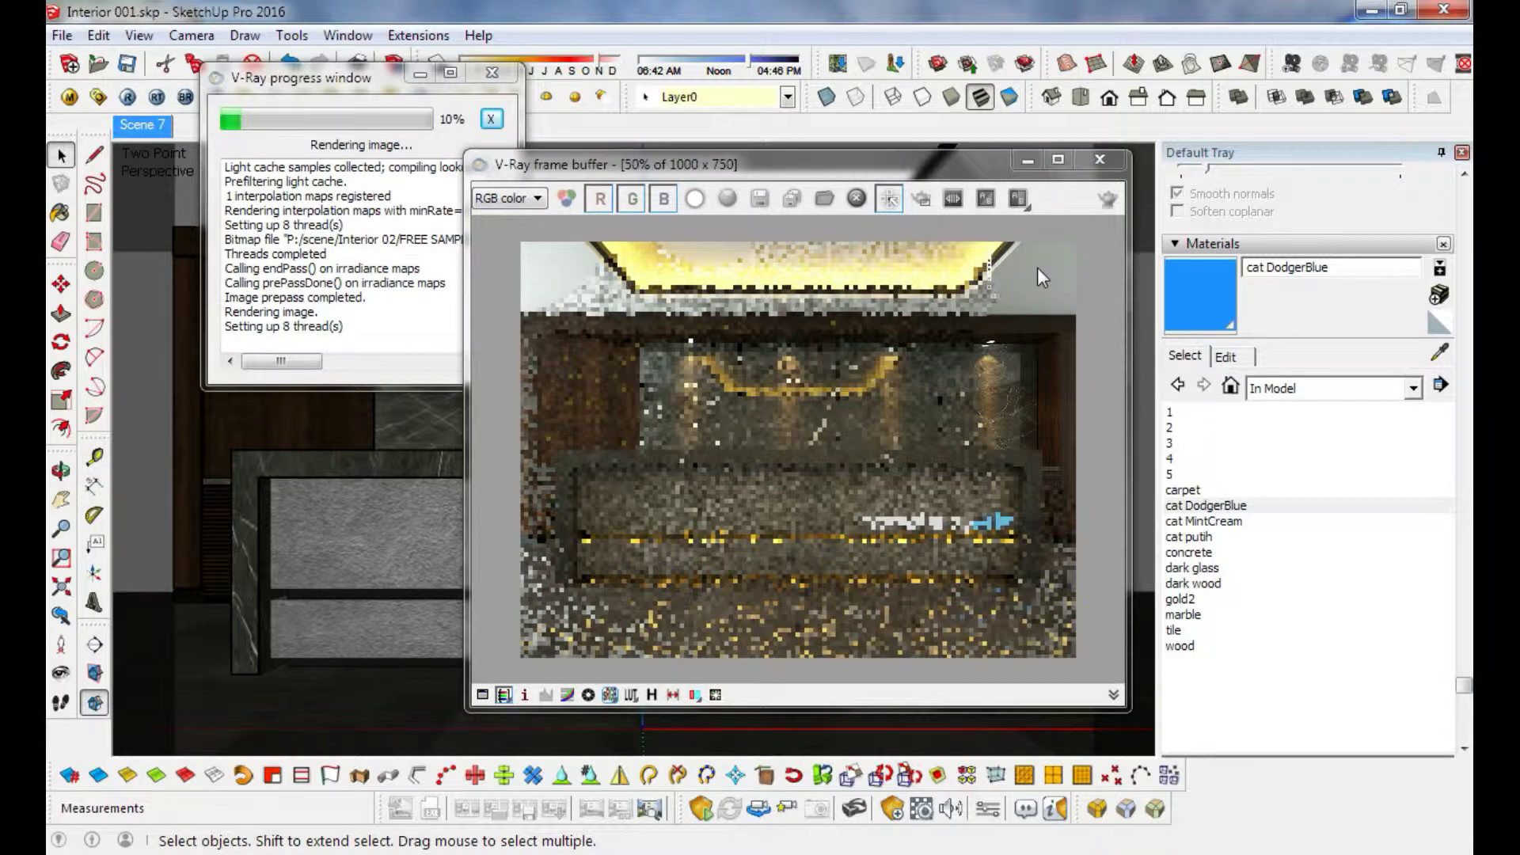
# Turn off 'Track mouse while rendering' in the V-Ray frame buffer toolbar.
pyautogui.click(888, 198)
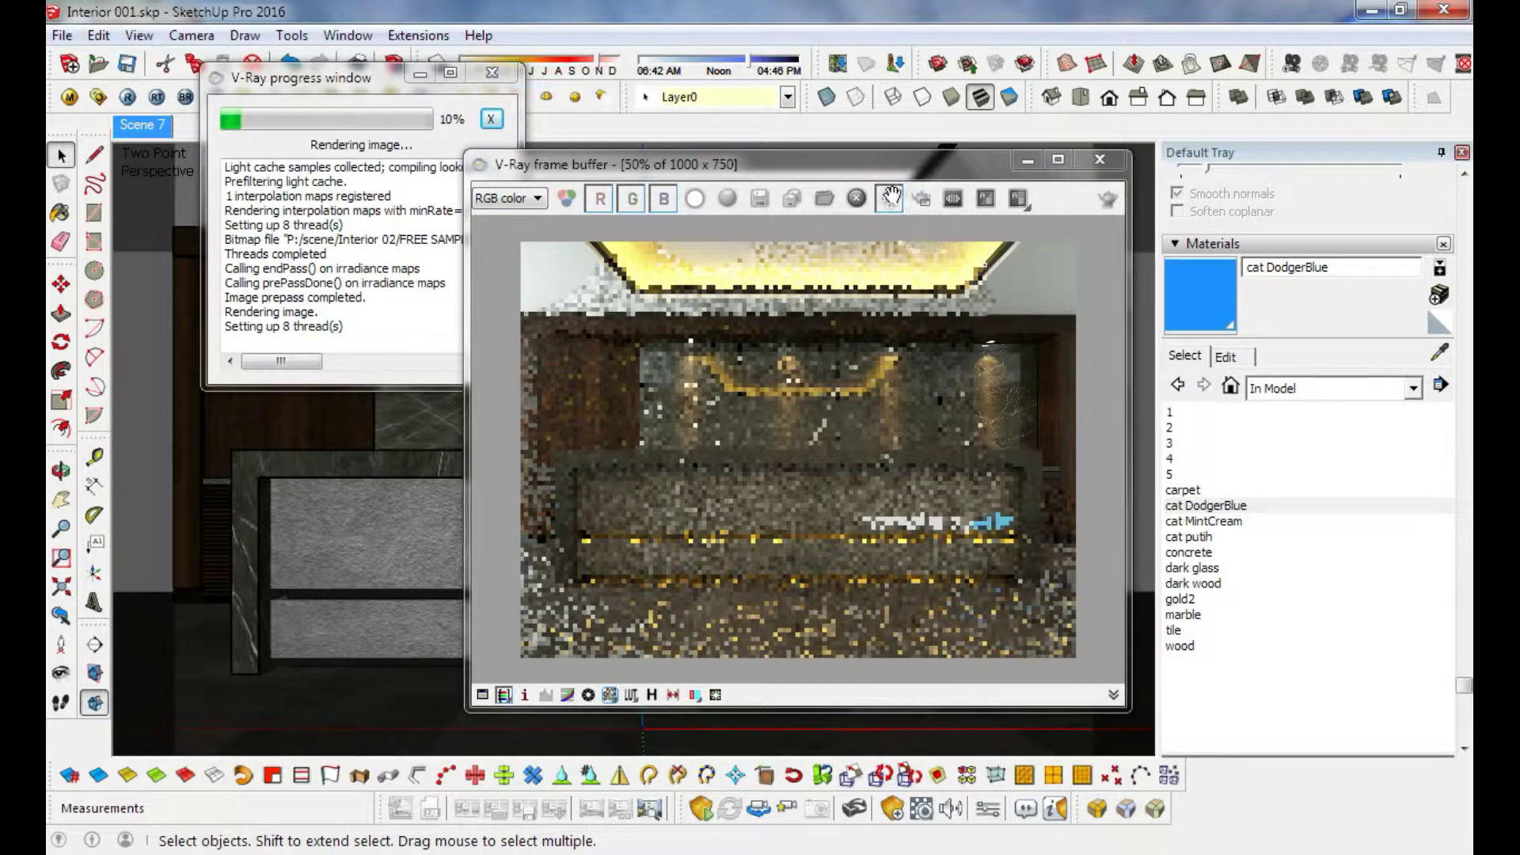